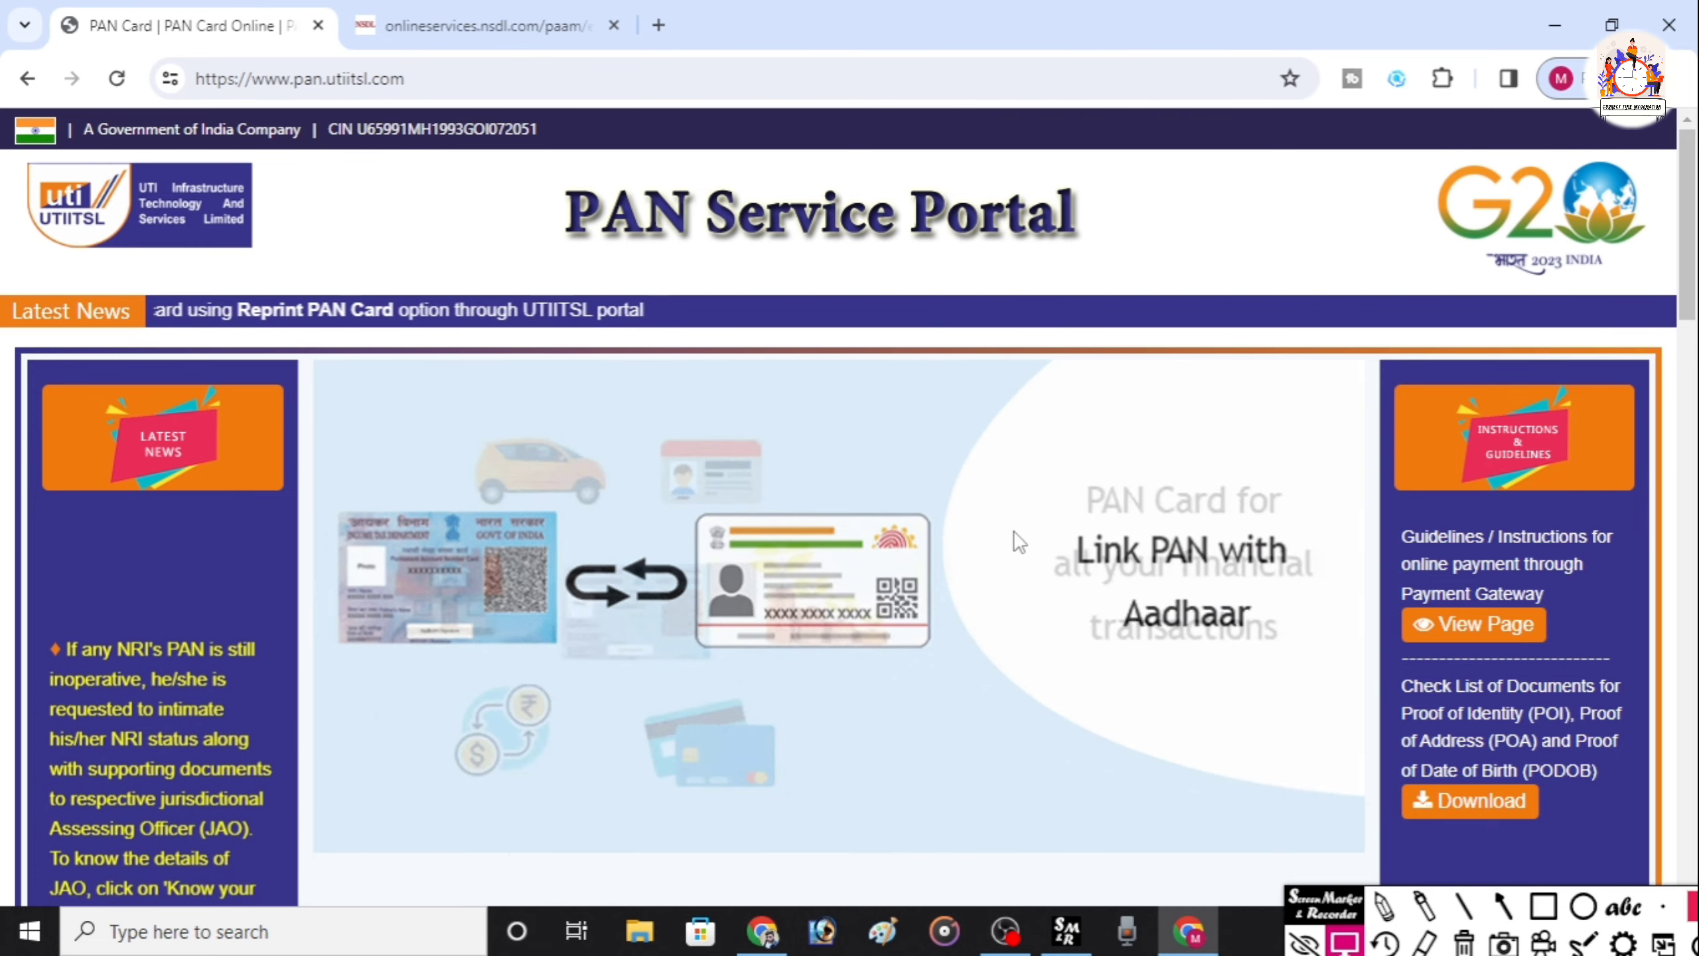
Step: Outline the PAN Card for Indian Citizen/NRI service with a rectangle using the screen marker
scroll(1014, 531, "down", 10)
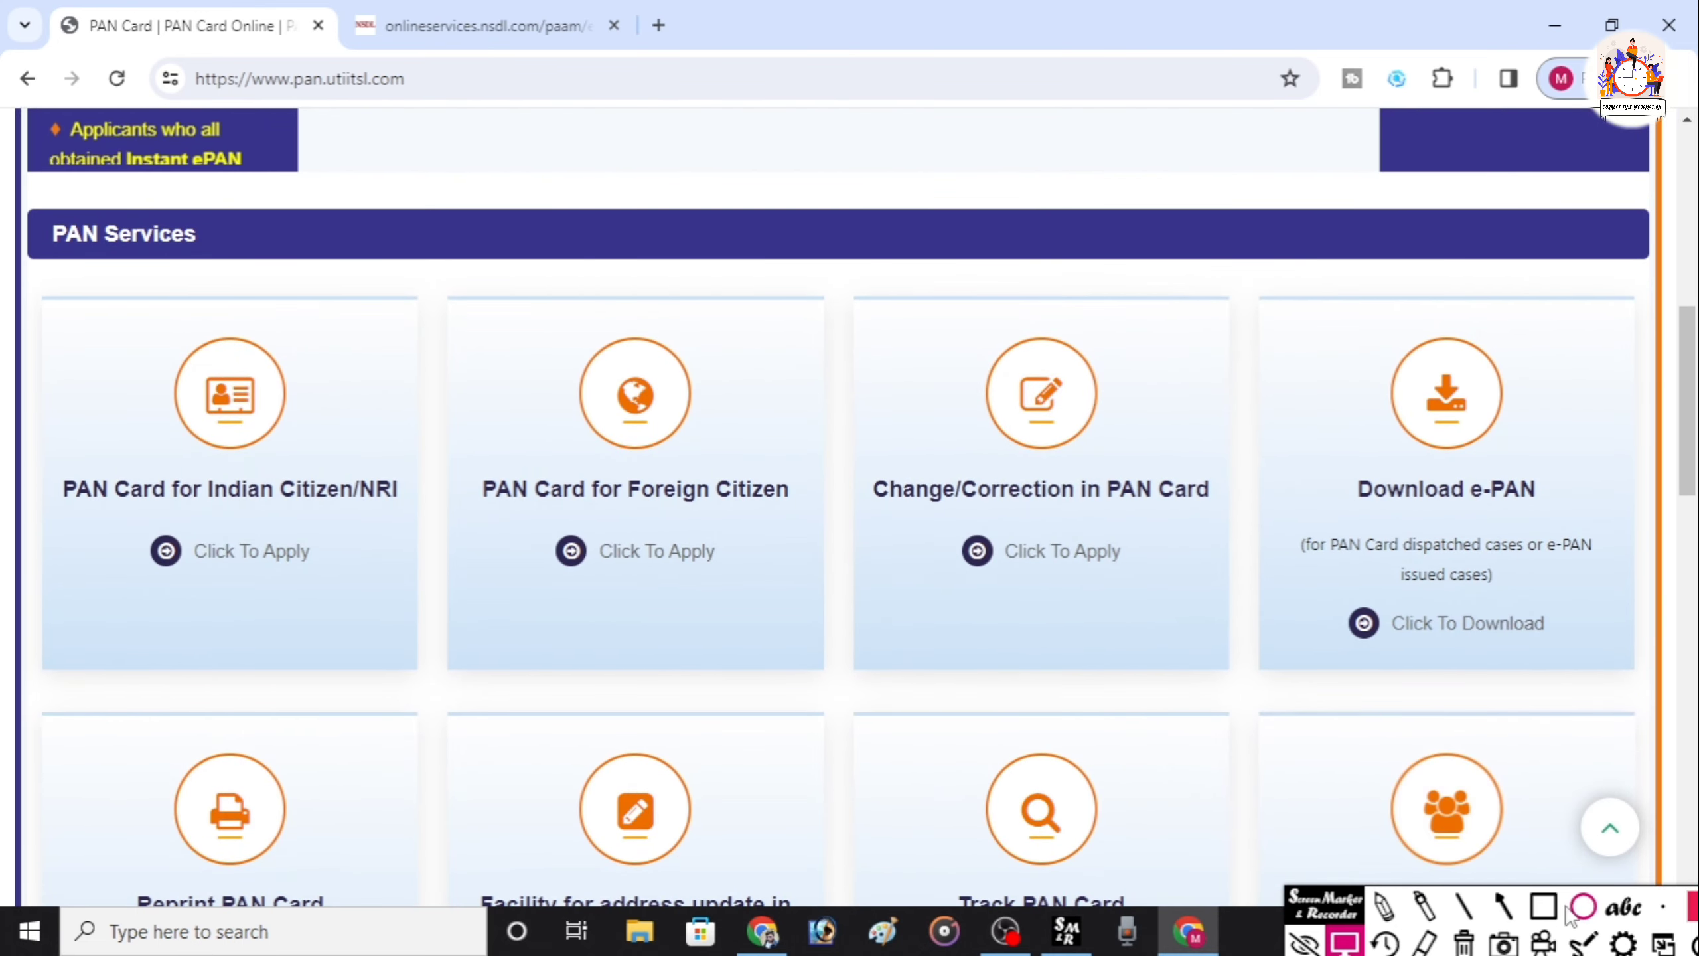
left_click(1543, 906)
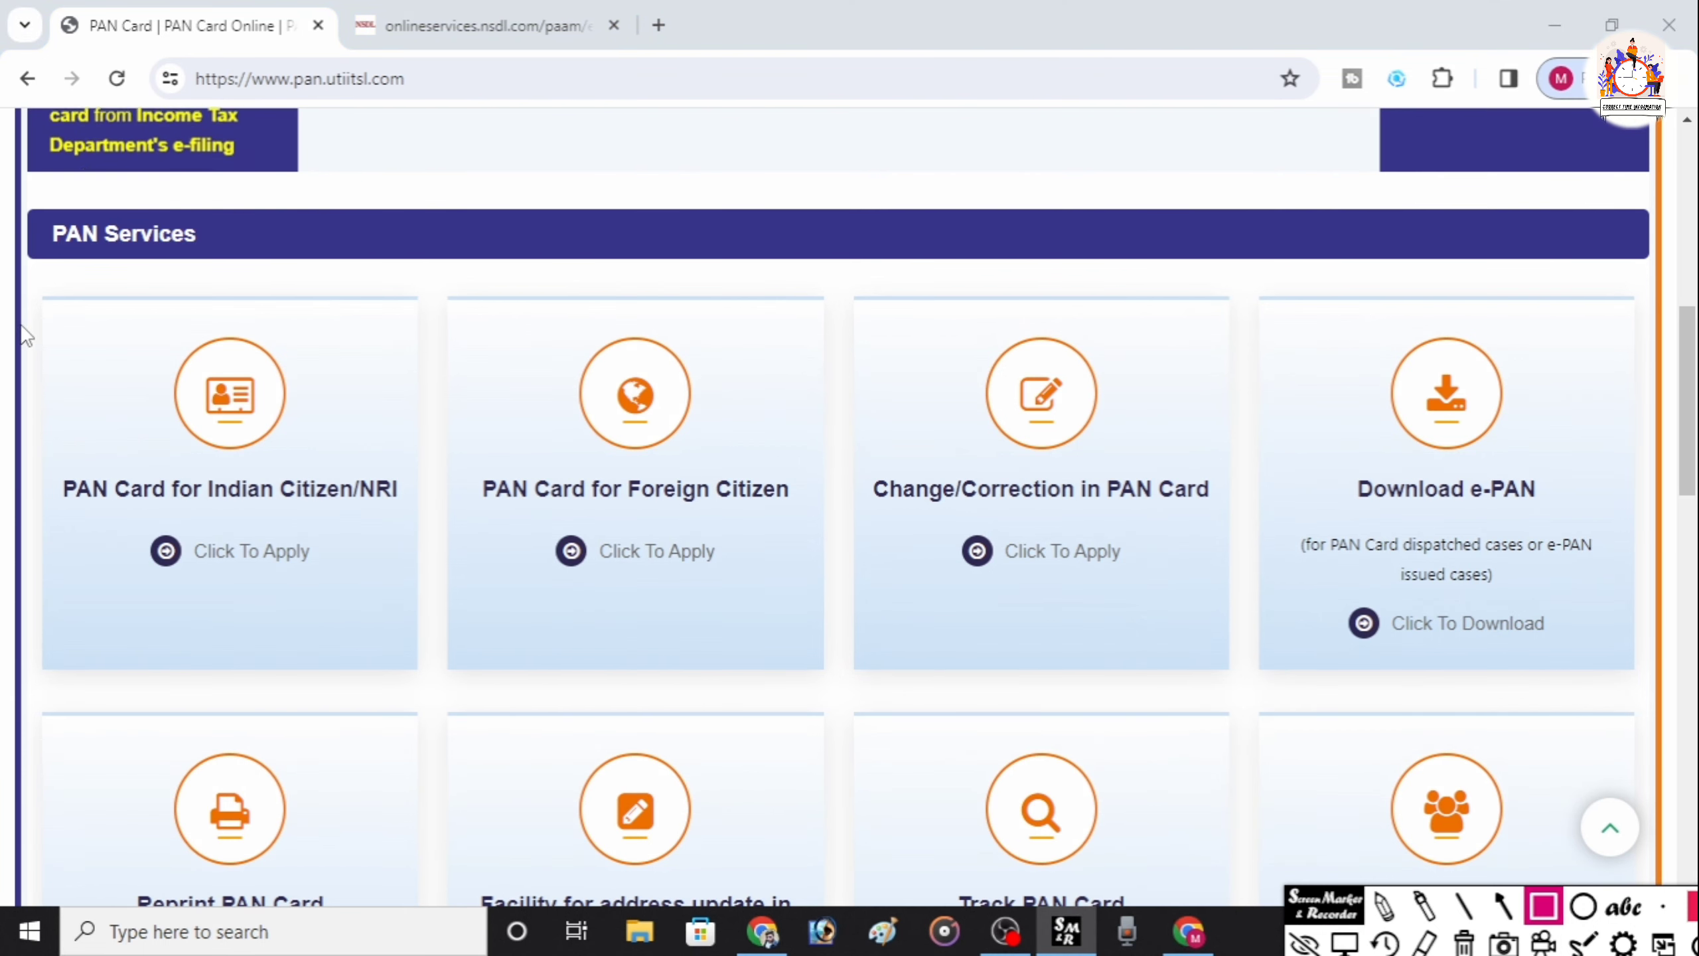
mouse_move(32, 313)
left_mouse_down()
mouse_move(91, 381)
mouse_move(394, 582)
mouse_move(422, 637)
left_mouse_up()
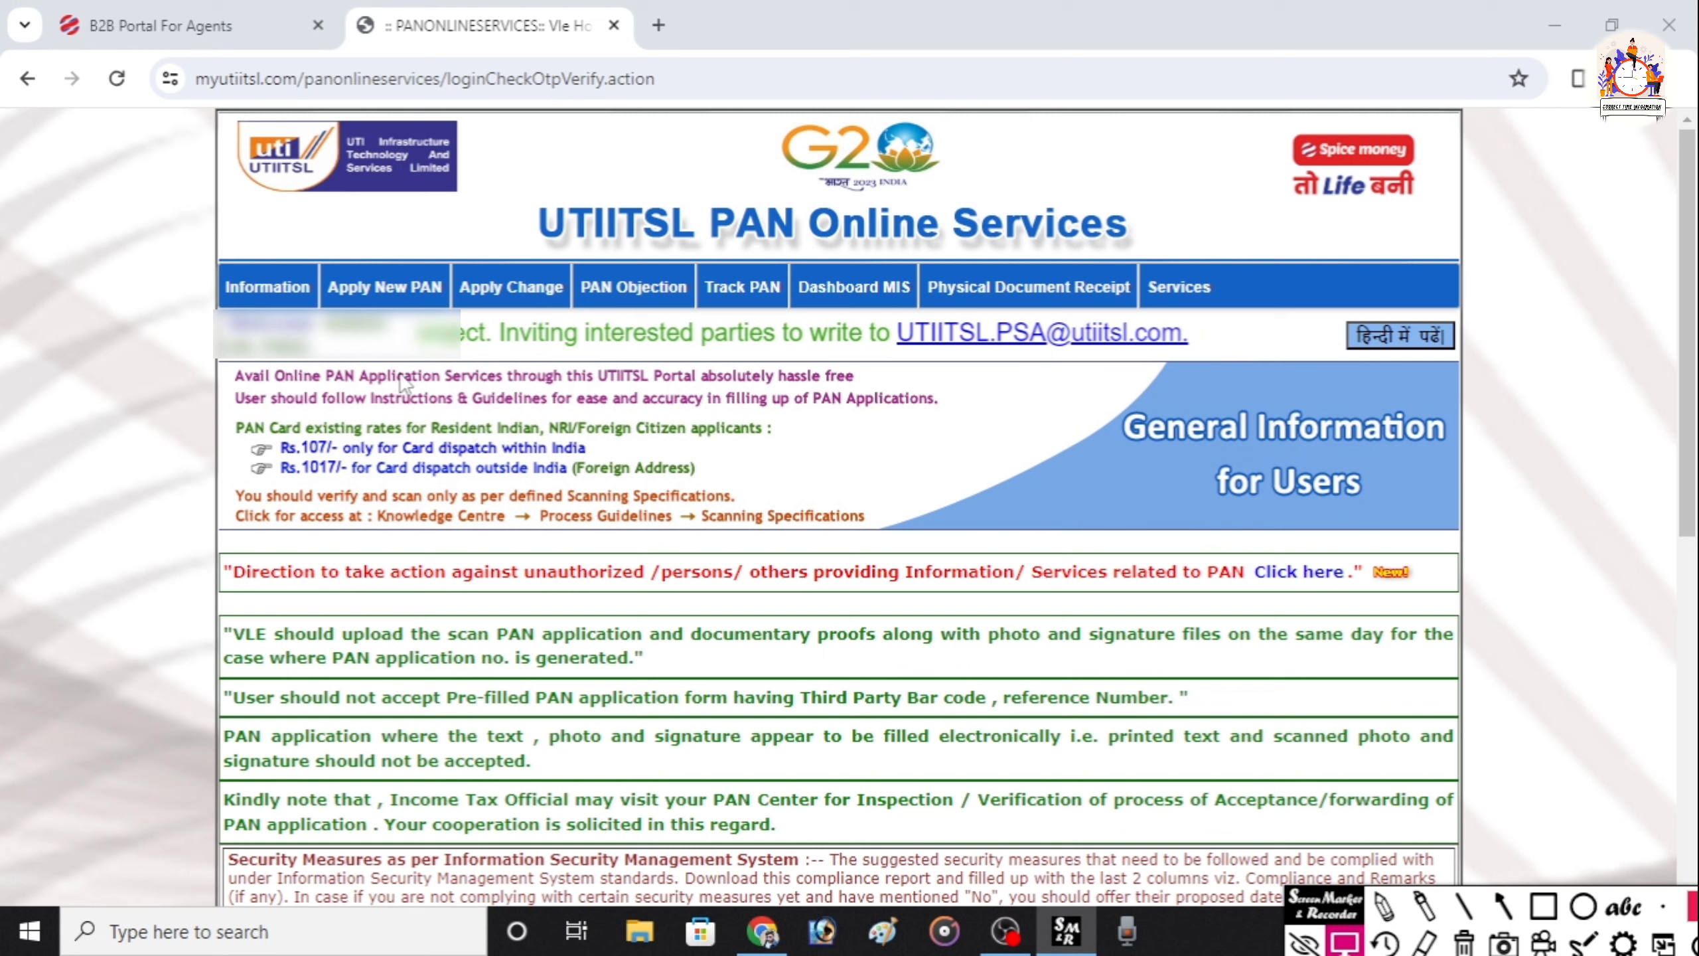
Step: Open the Application for New PAN 49A and accept the Physical Application Instruction notice
mouse_move(384, 291)
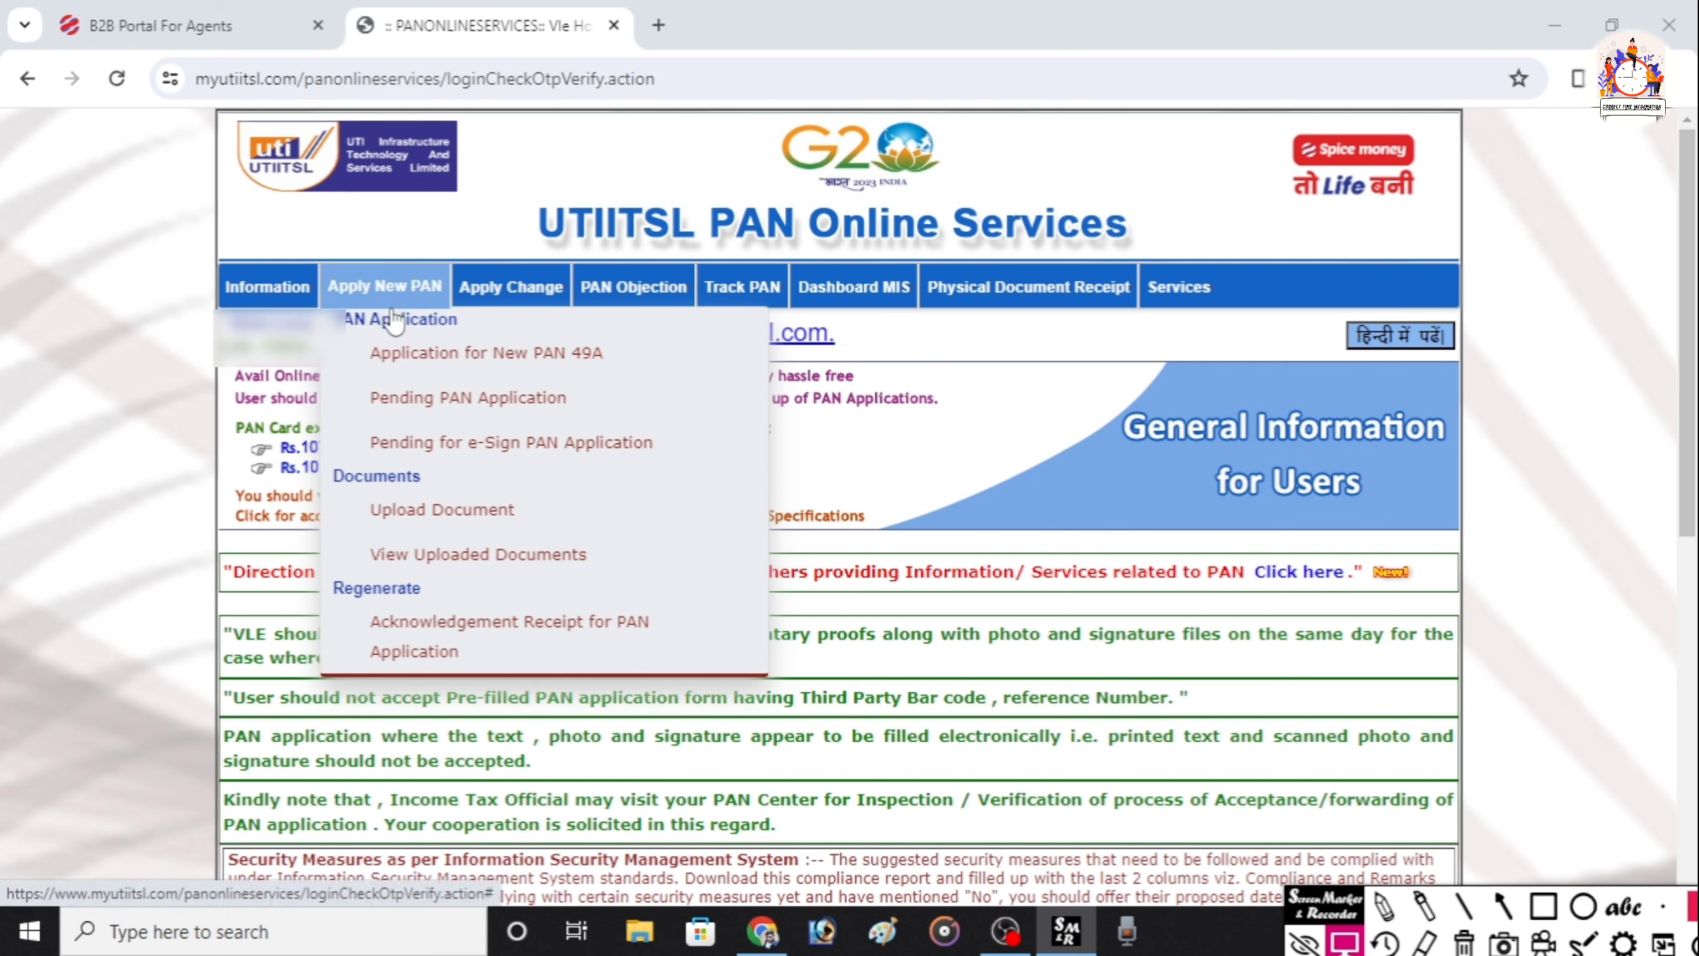
left_click(515, 357)
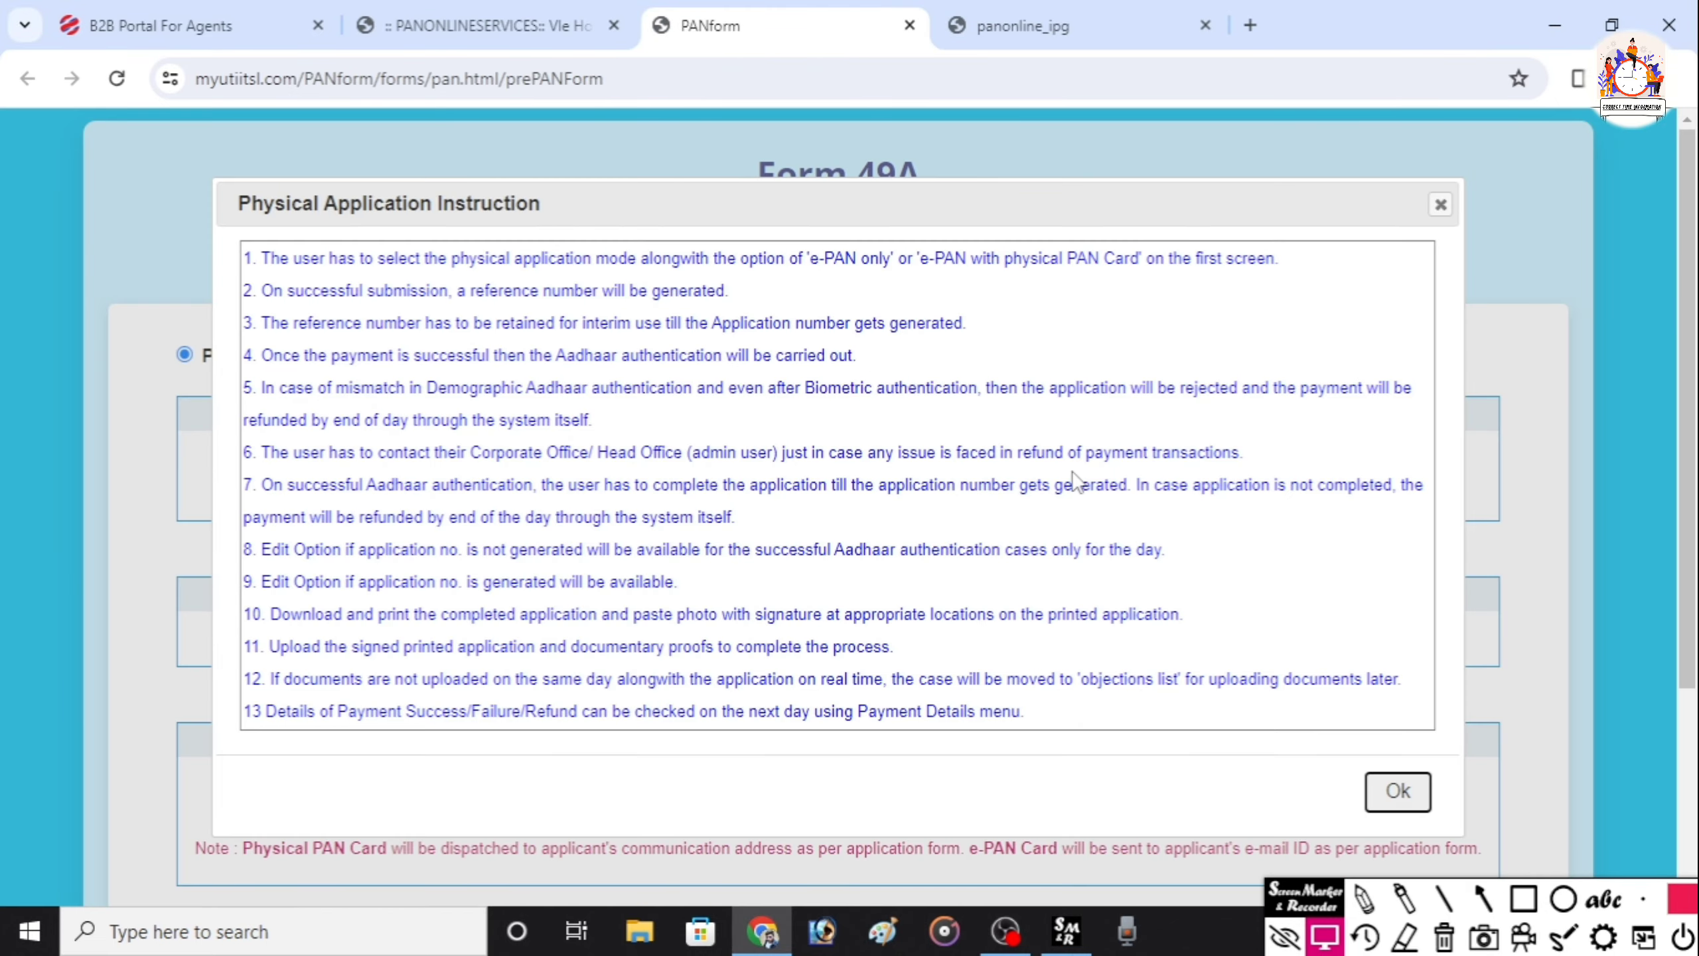
left_click(1420, 796)
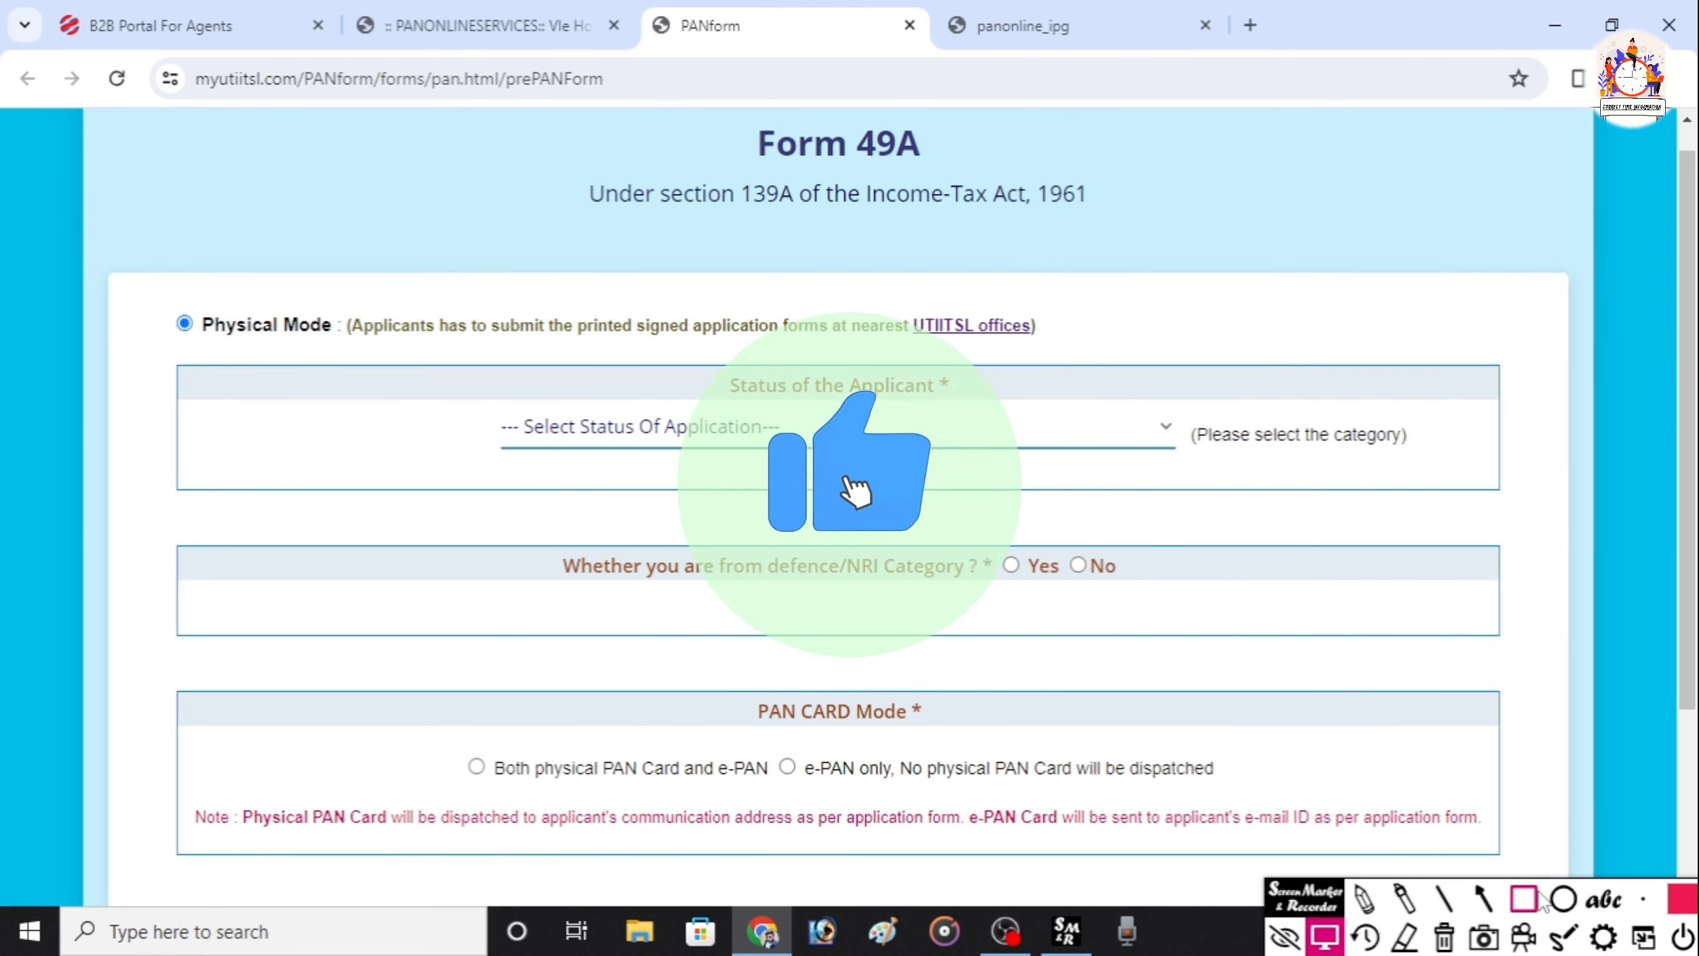
Step: Outline Physical Mode on the agent Form 49A, and Physical Mode and Digital Mode on the panonline_ipg form
left_click(1523, 898)
mouse_move(144, 296)
left_mouse_down()
mouse_move(200, 334)
mouse_move(1014, 350)
left_mouse_up()
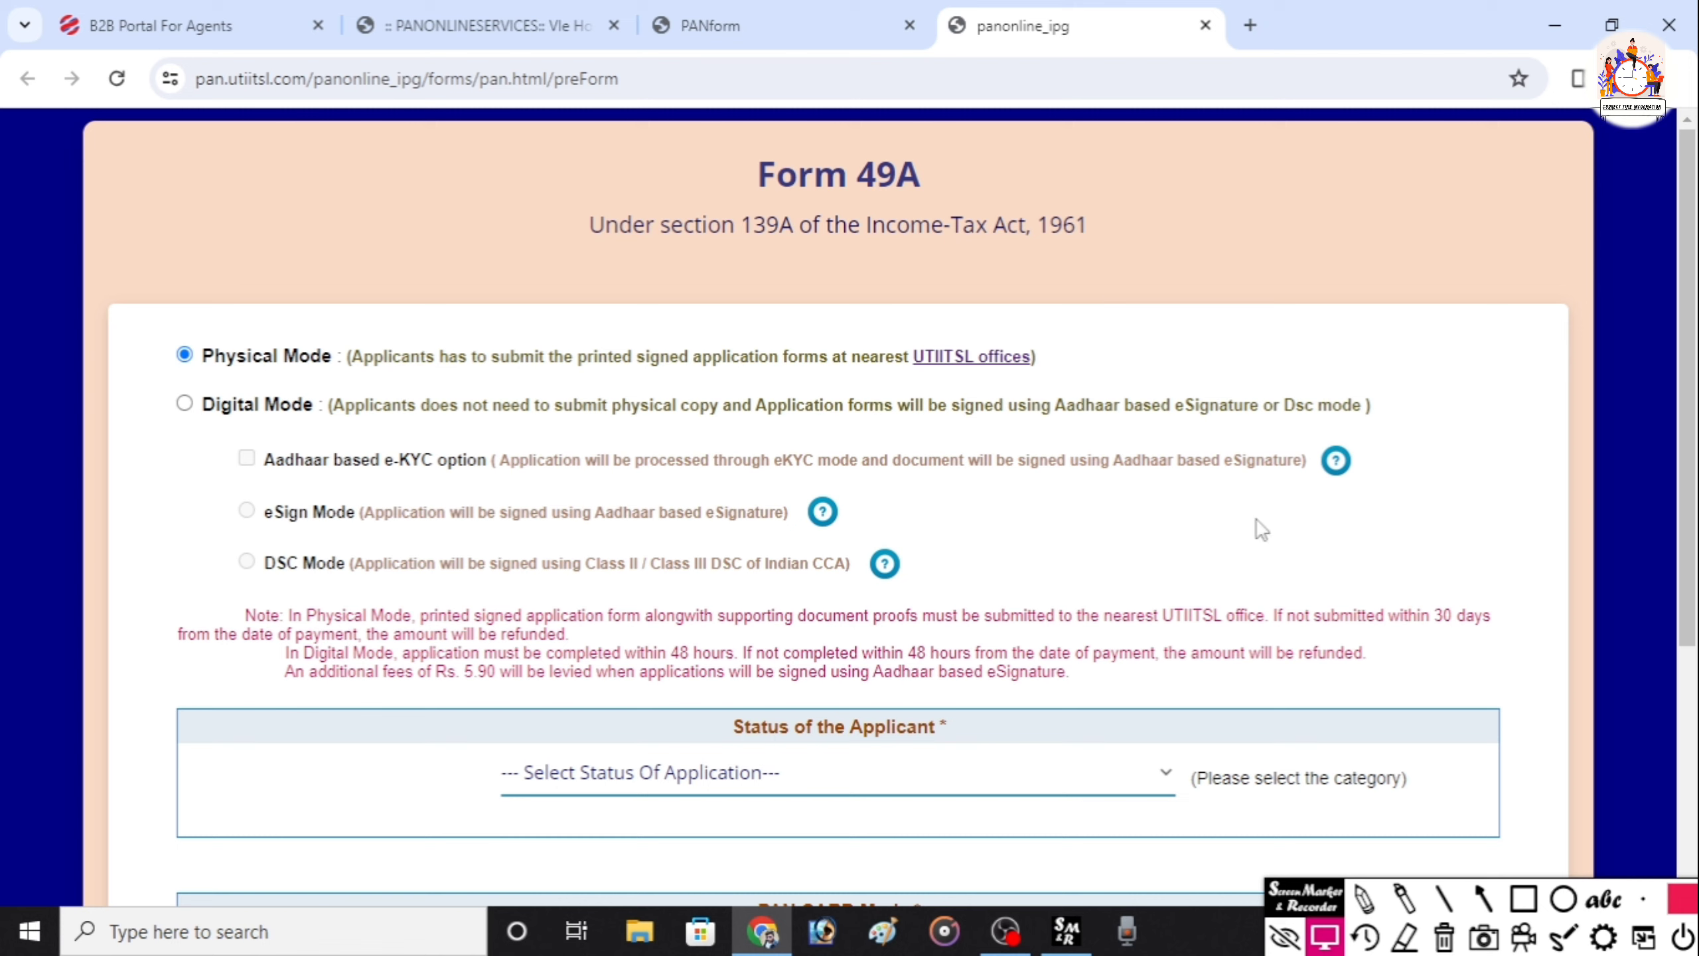
left_click(1524, 898)
mouse_move(133, 313)
left_mouse_down()
mouse_move(154, 342)
mouse_move(428, 395)
mouse_move(423, 359)
left_mouse_up()
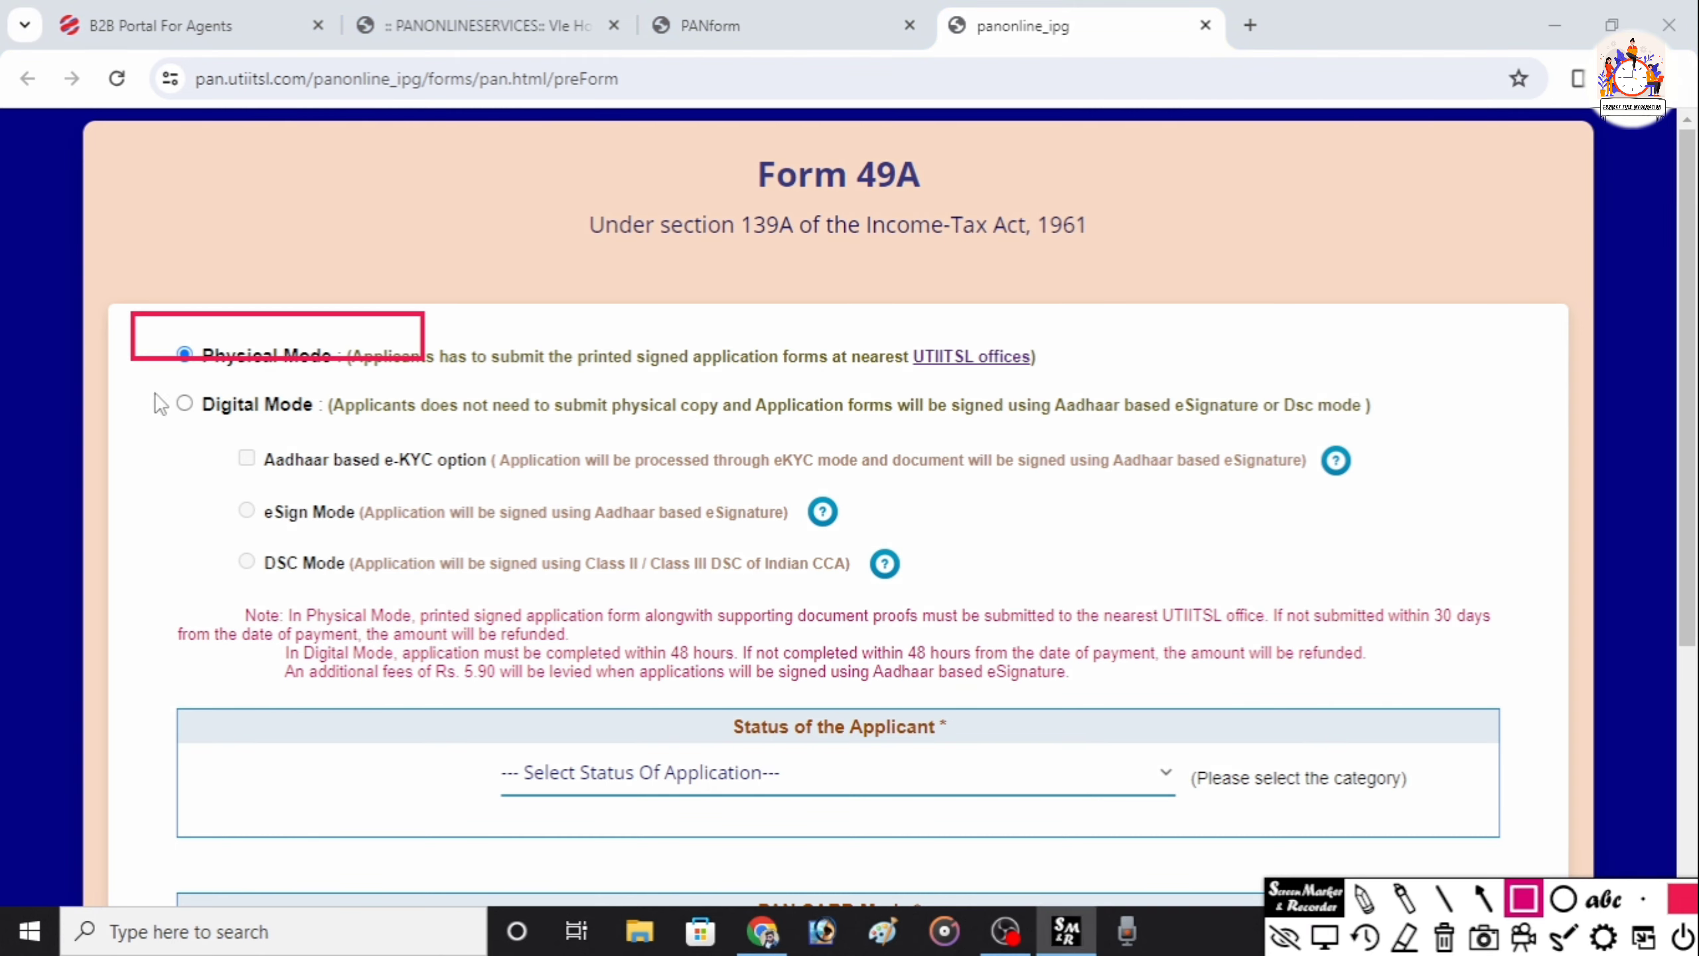
left_click_drag(155, 381, 419, 426)
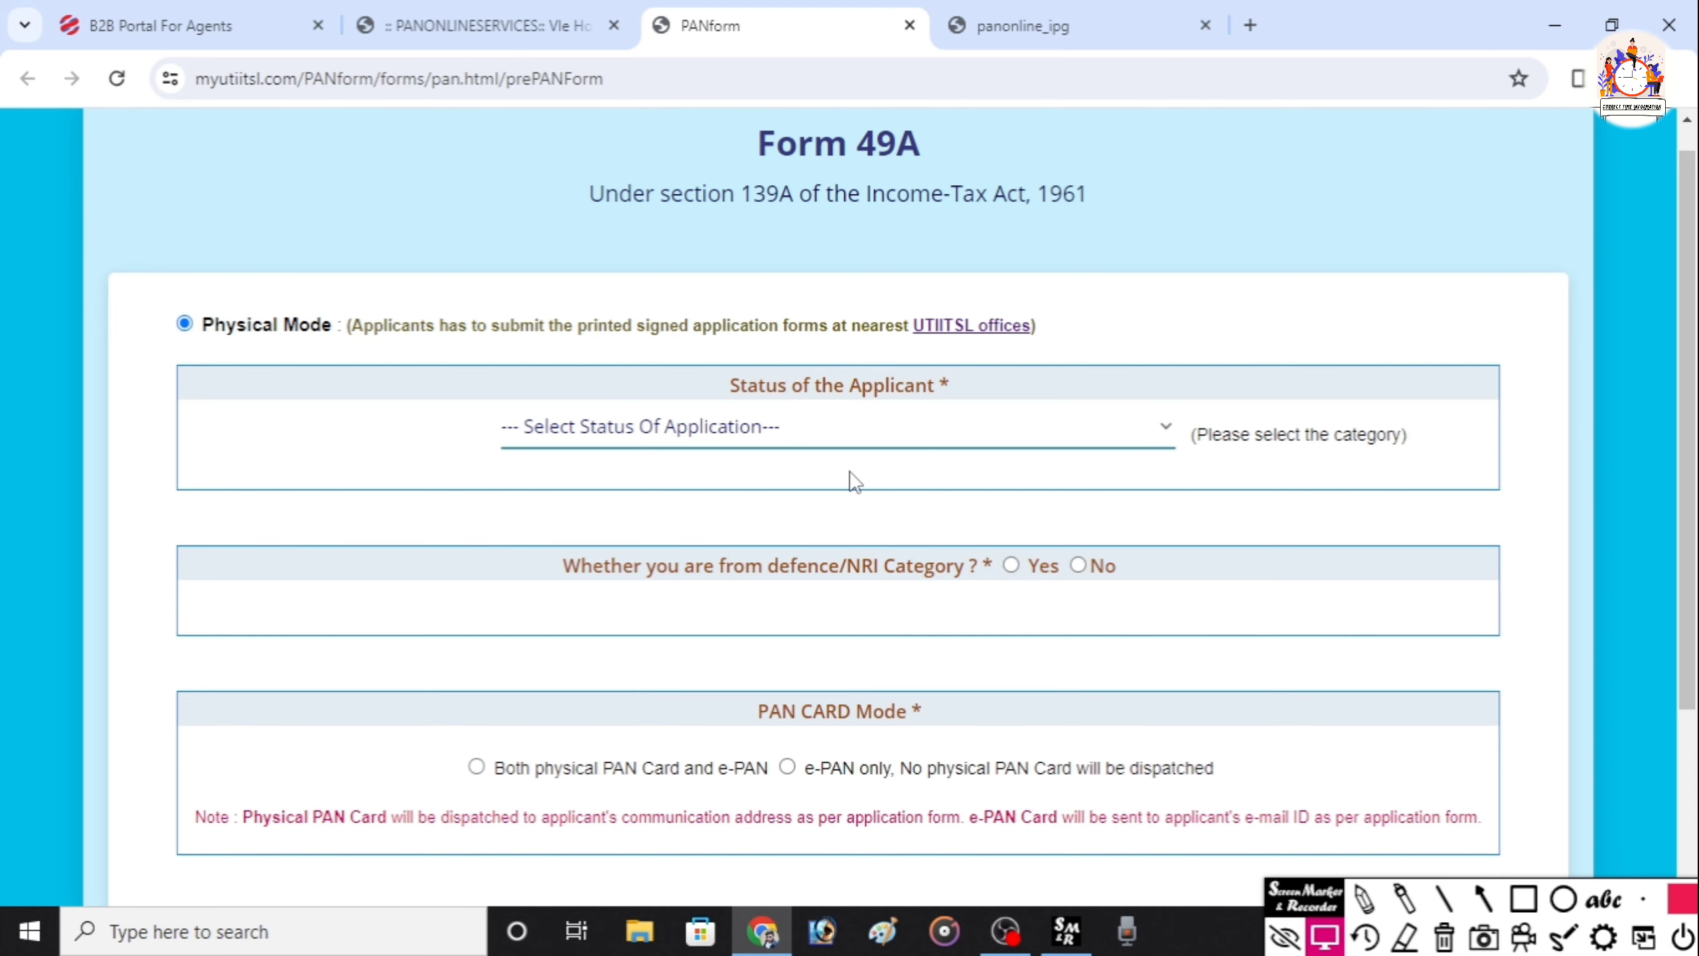
Step: Outline the Status of the Applicant field, clear the marking, and set the status to Individual
key("ctrl+shift+r")
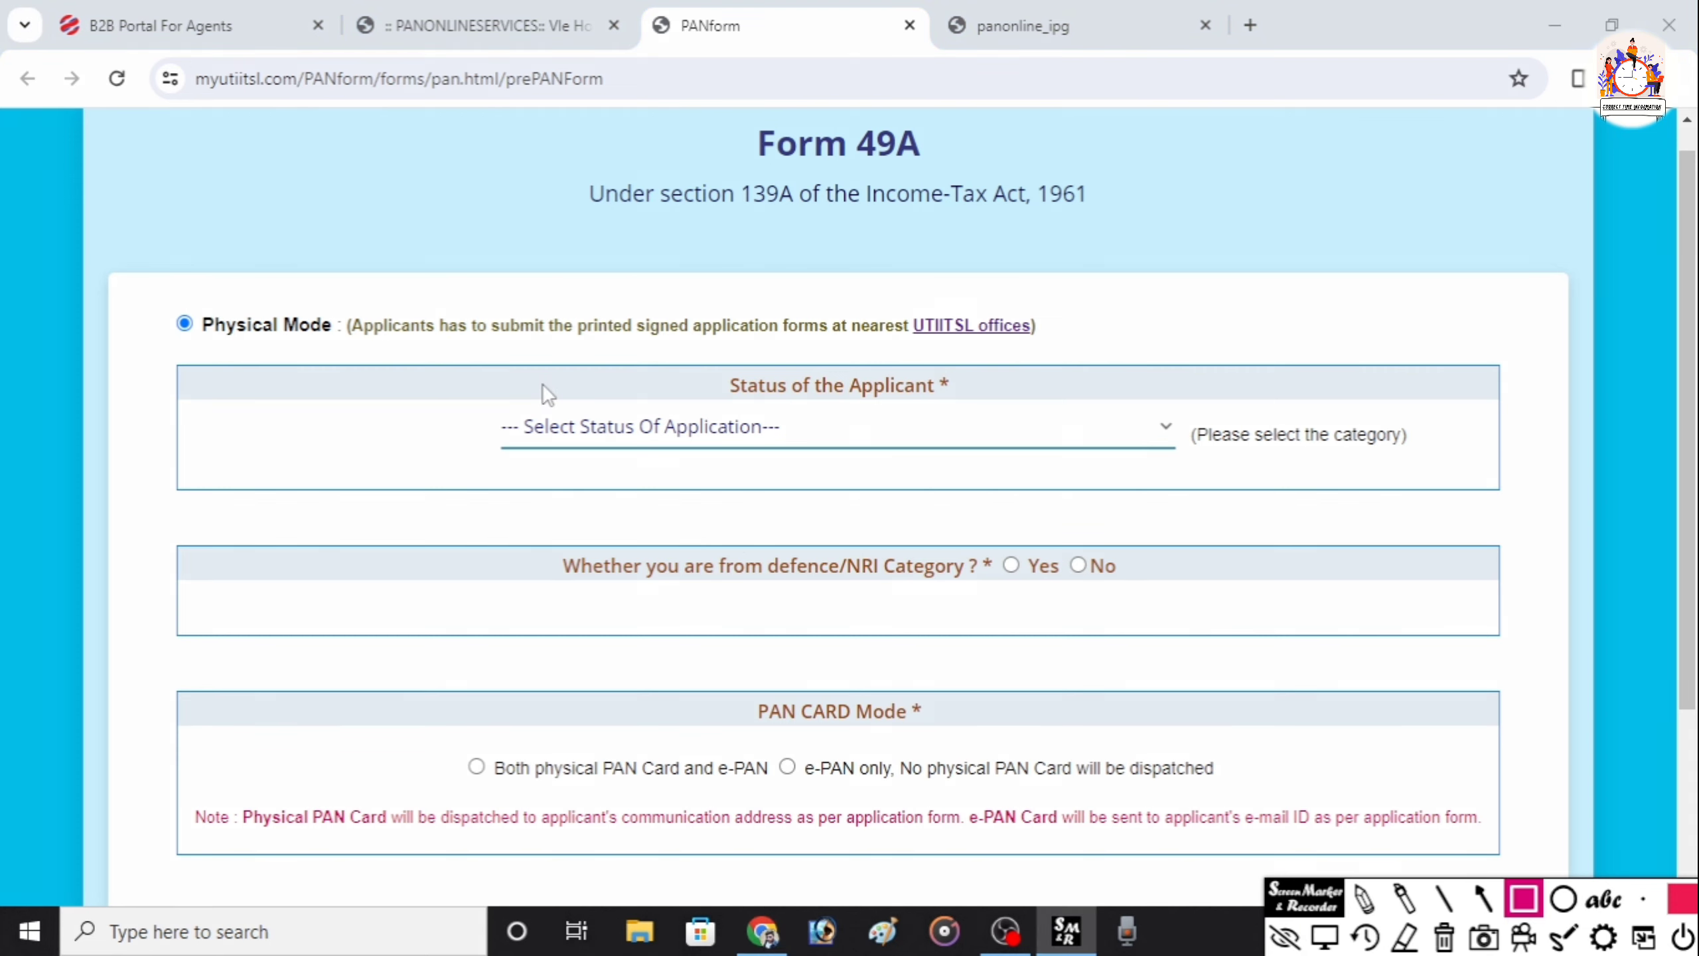
mouse_move(470, 388)
left_mouse_down()
mouse_move(895, 440)
mouse_move(1172, 448)
left_mouse_up()
key("ctrl+shift+d")
left_click(1070, 428)
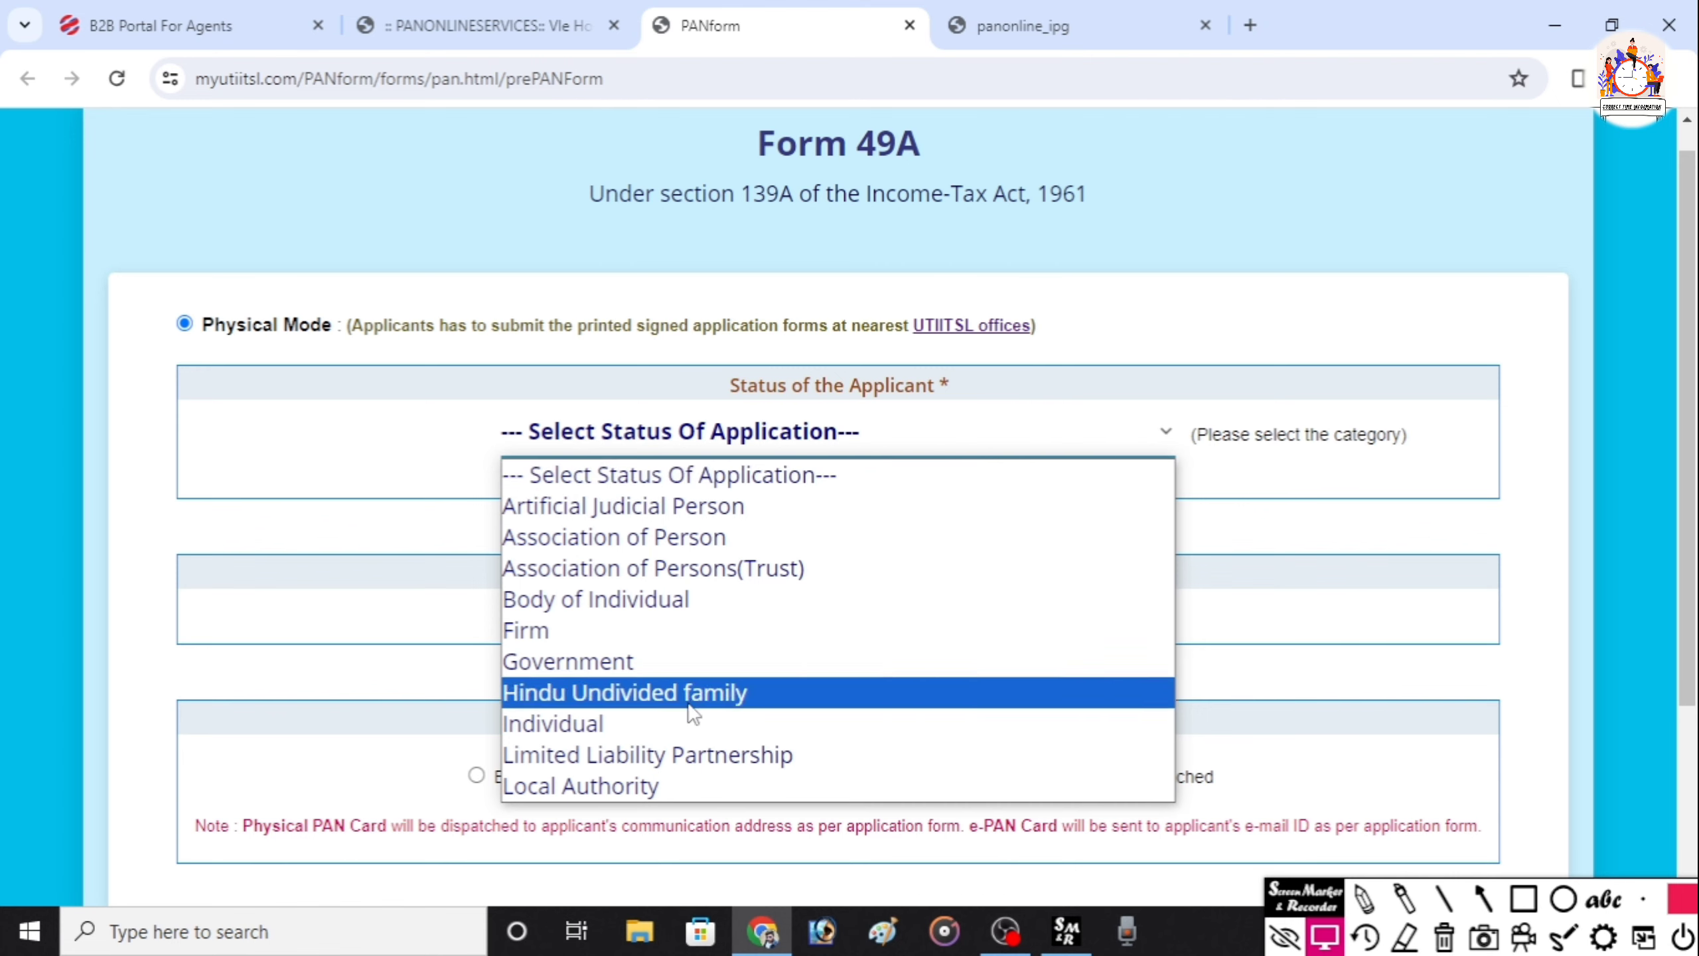
left_click(687, 728)
Step: Outline the Yes and No answers to the defence/NRI category question with separate rectangles
key("ctrl+shift+r")
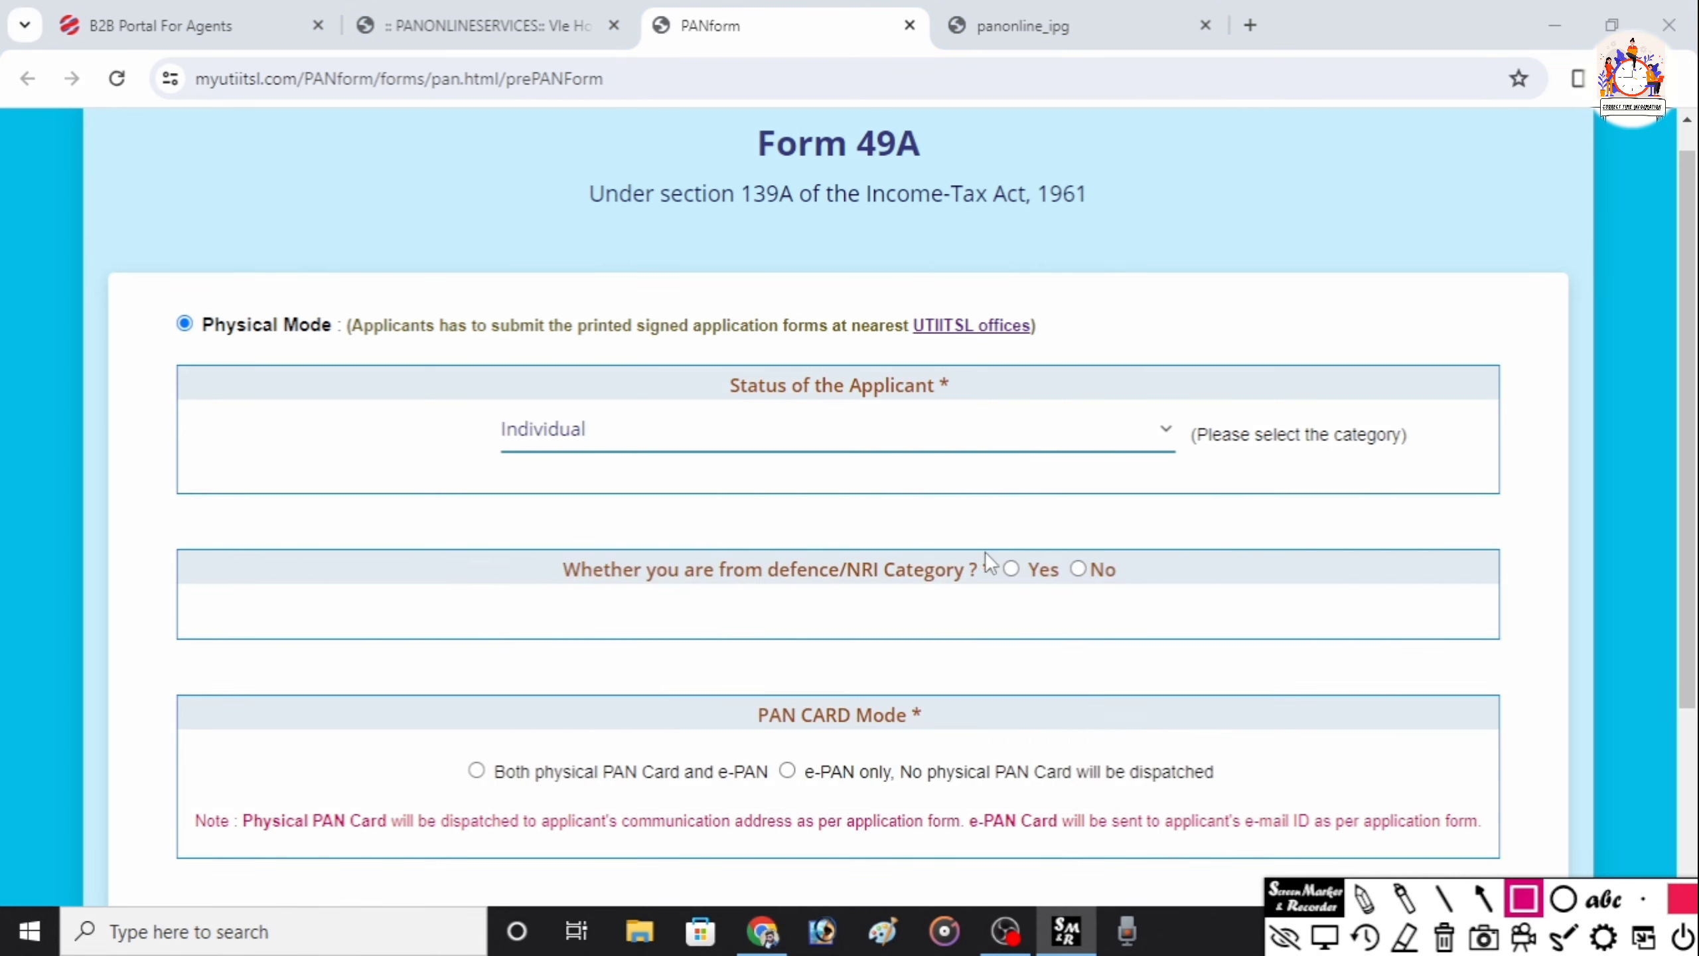
mouse_move(976, 541)
left_mouse_down()
mouse_move(1065, 621)
mouse_move(1061, 599)
left_mouse_up()
left_click_drag(1063, 541, 1132, 599)
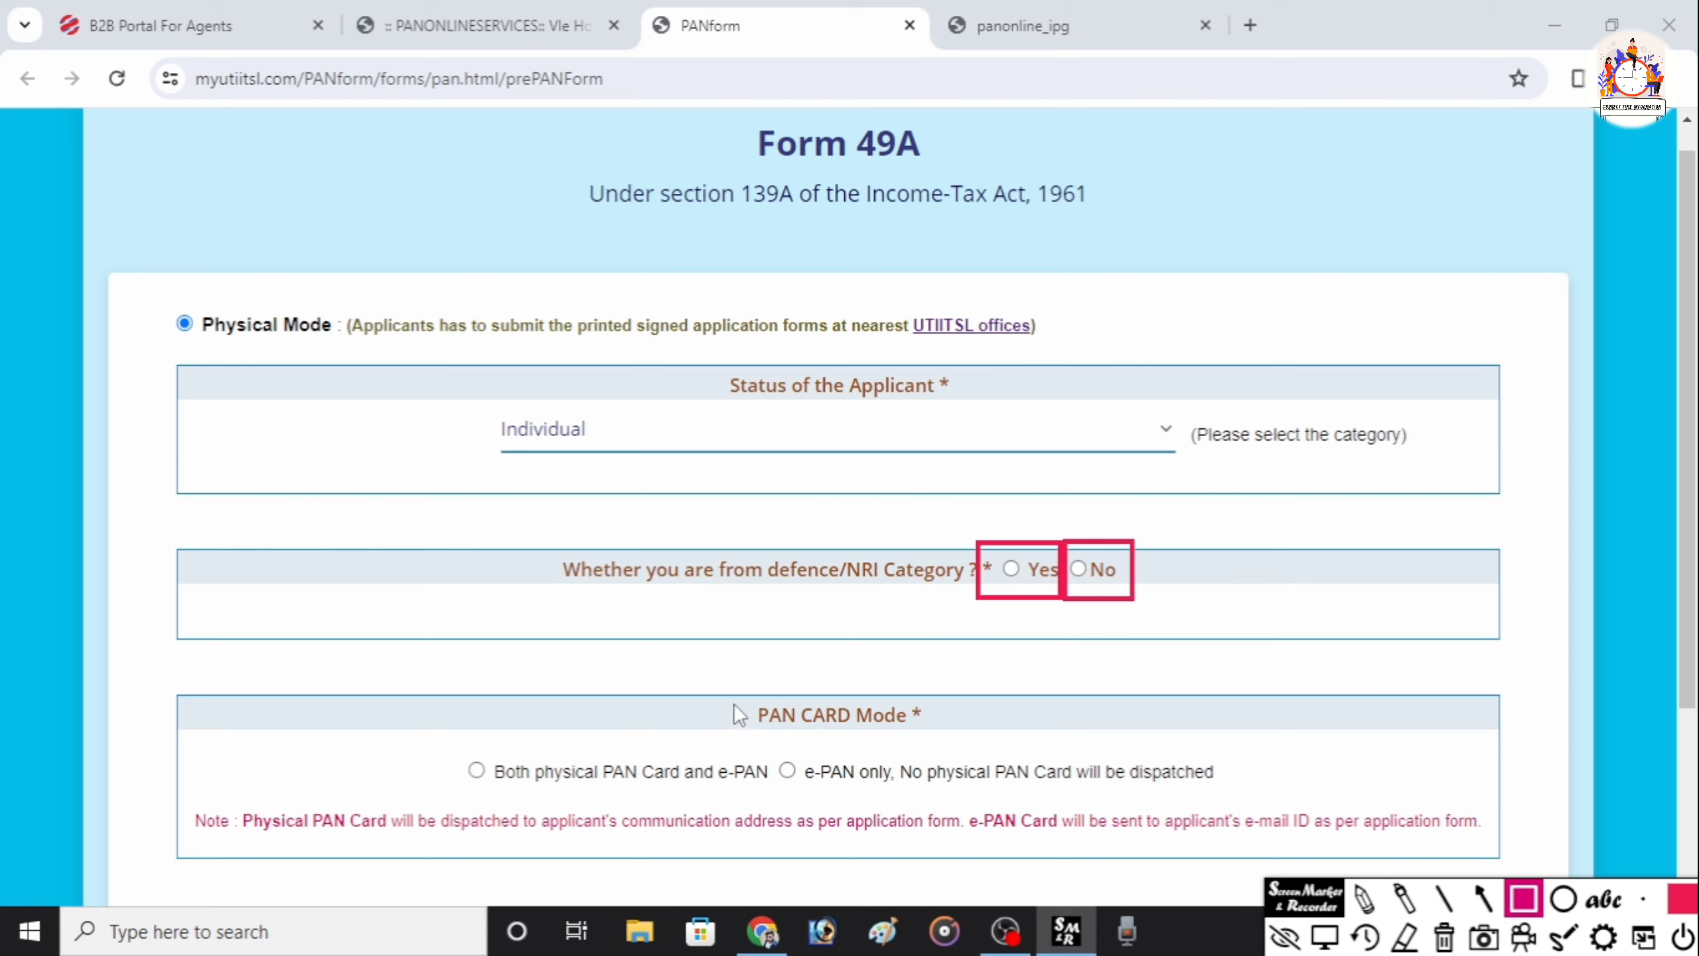
Step: Outline the PAN CARD Mode heading and its two options, physical card with e-PAN and e-PAN only
left_click_drag(729, 686, 990, 732)
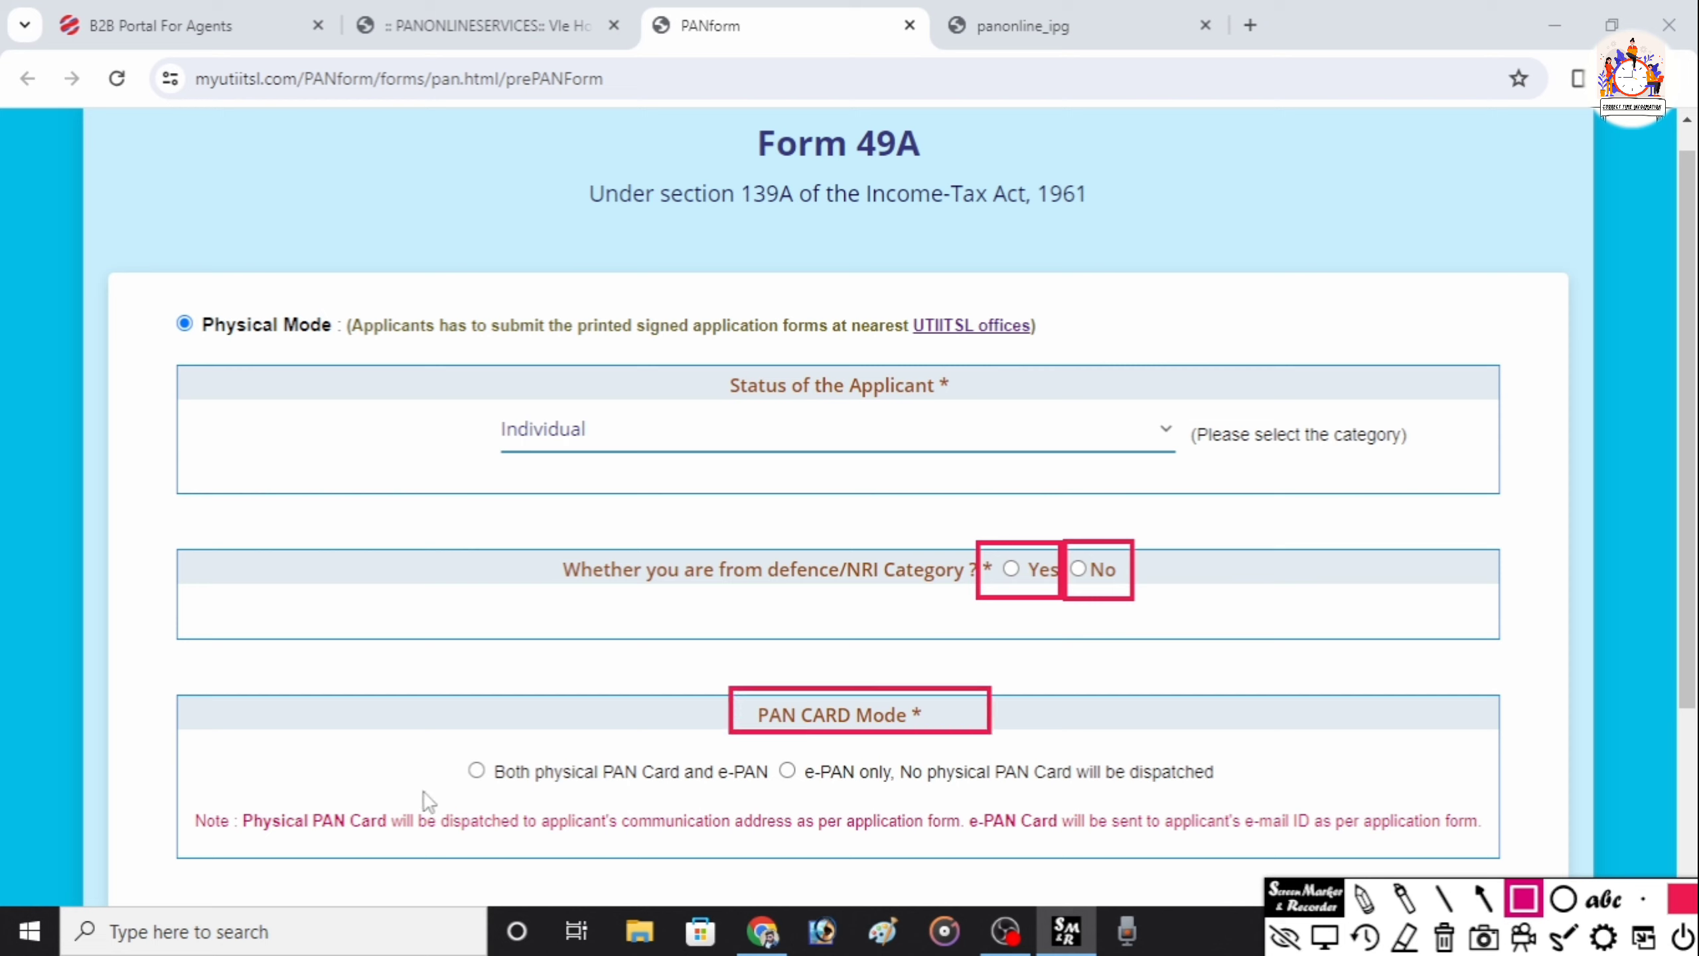
mouse_move(436, 736)
left_mouse_down()
mouse_move(788, 801)
mouse_move(773, 801)
left_mouse_up()
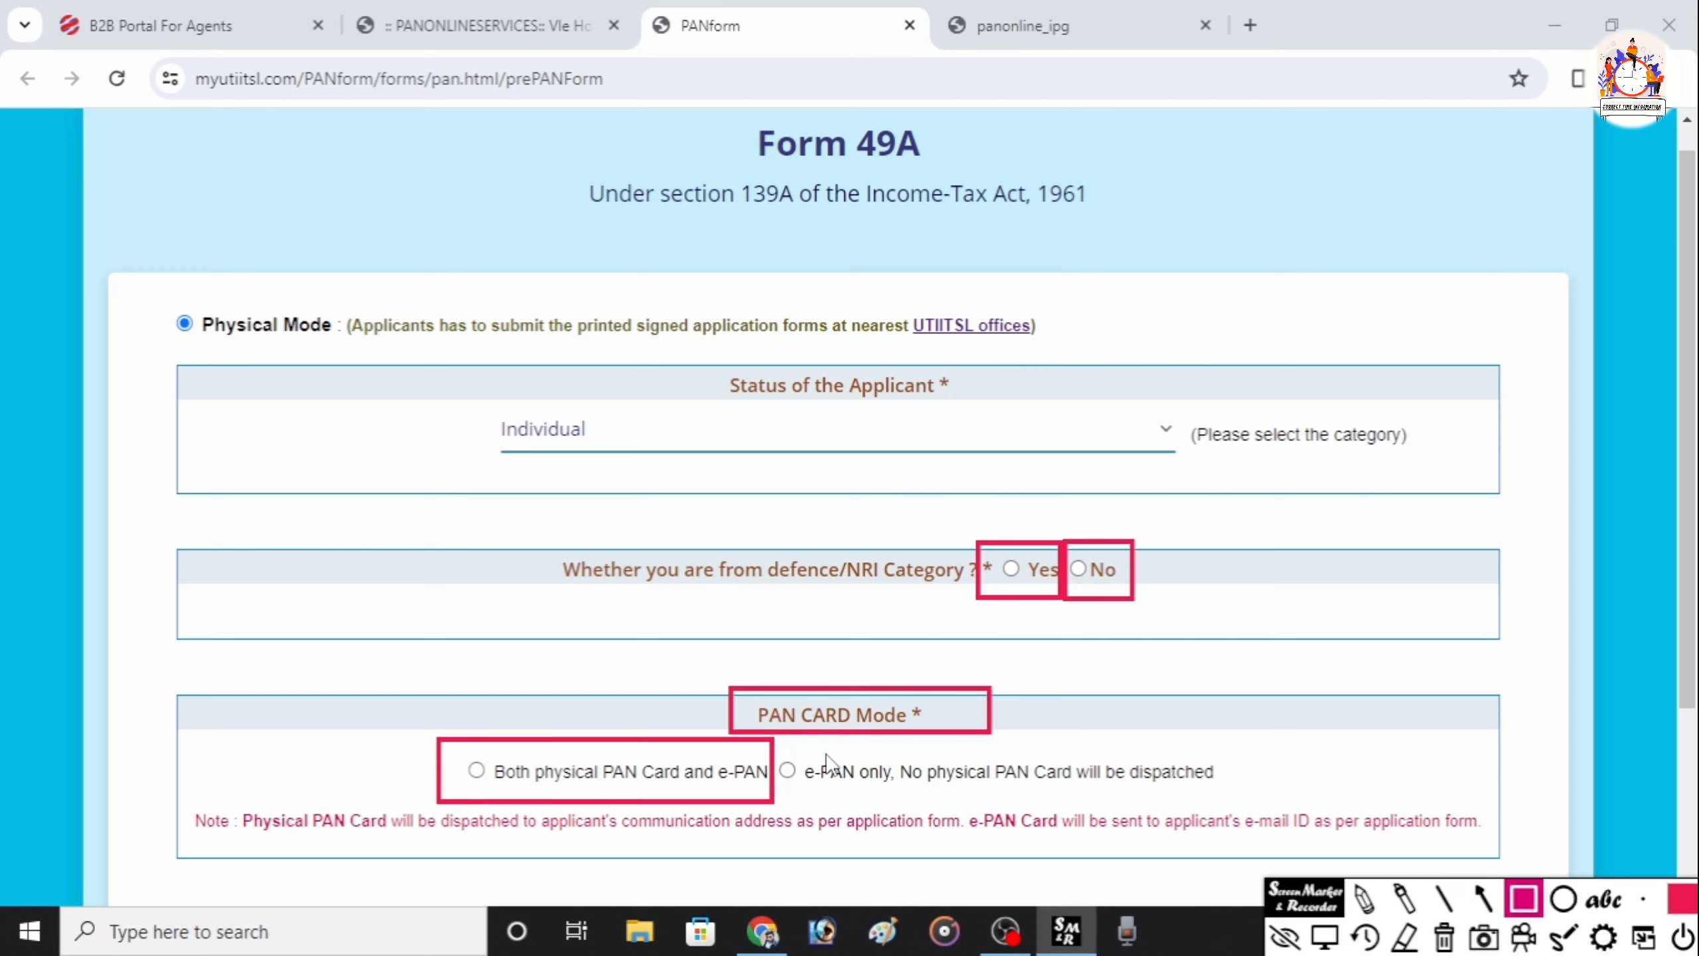
mouse_move(801, 745)
left_mouse_down()
mouse_move(1050, 835)
mouse_move(1194, 833)
mouse_move(1248, 803)
left_mouse_up()
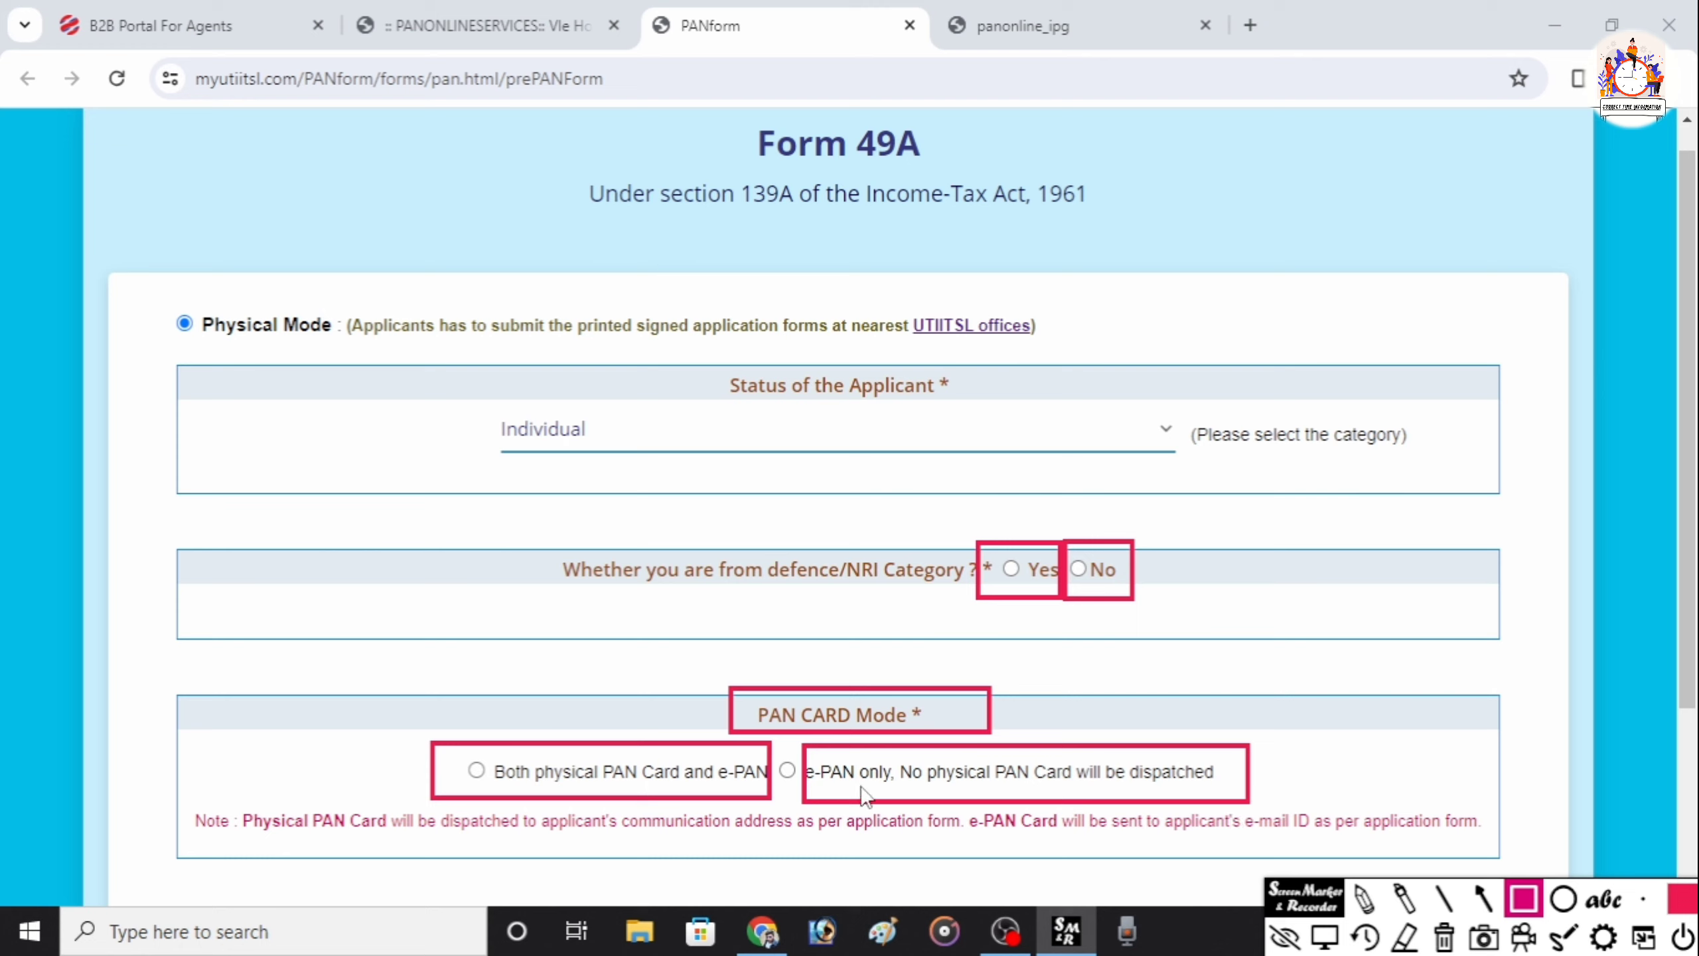
left_click_drag(446, 744, 505, 793)
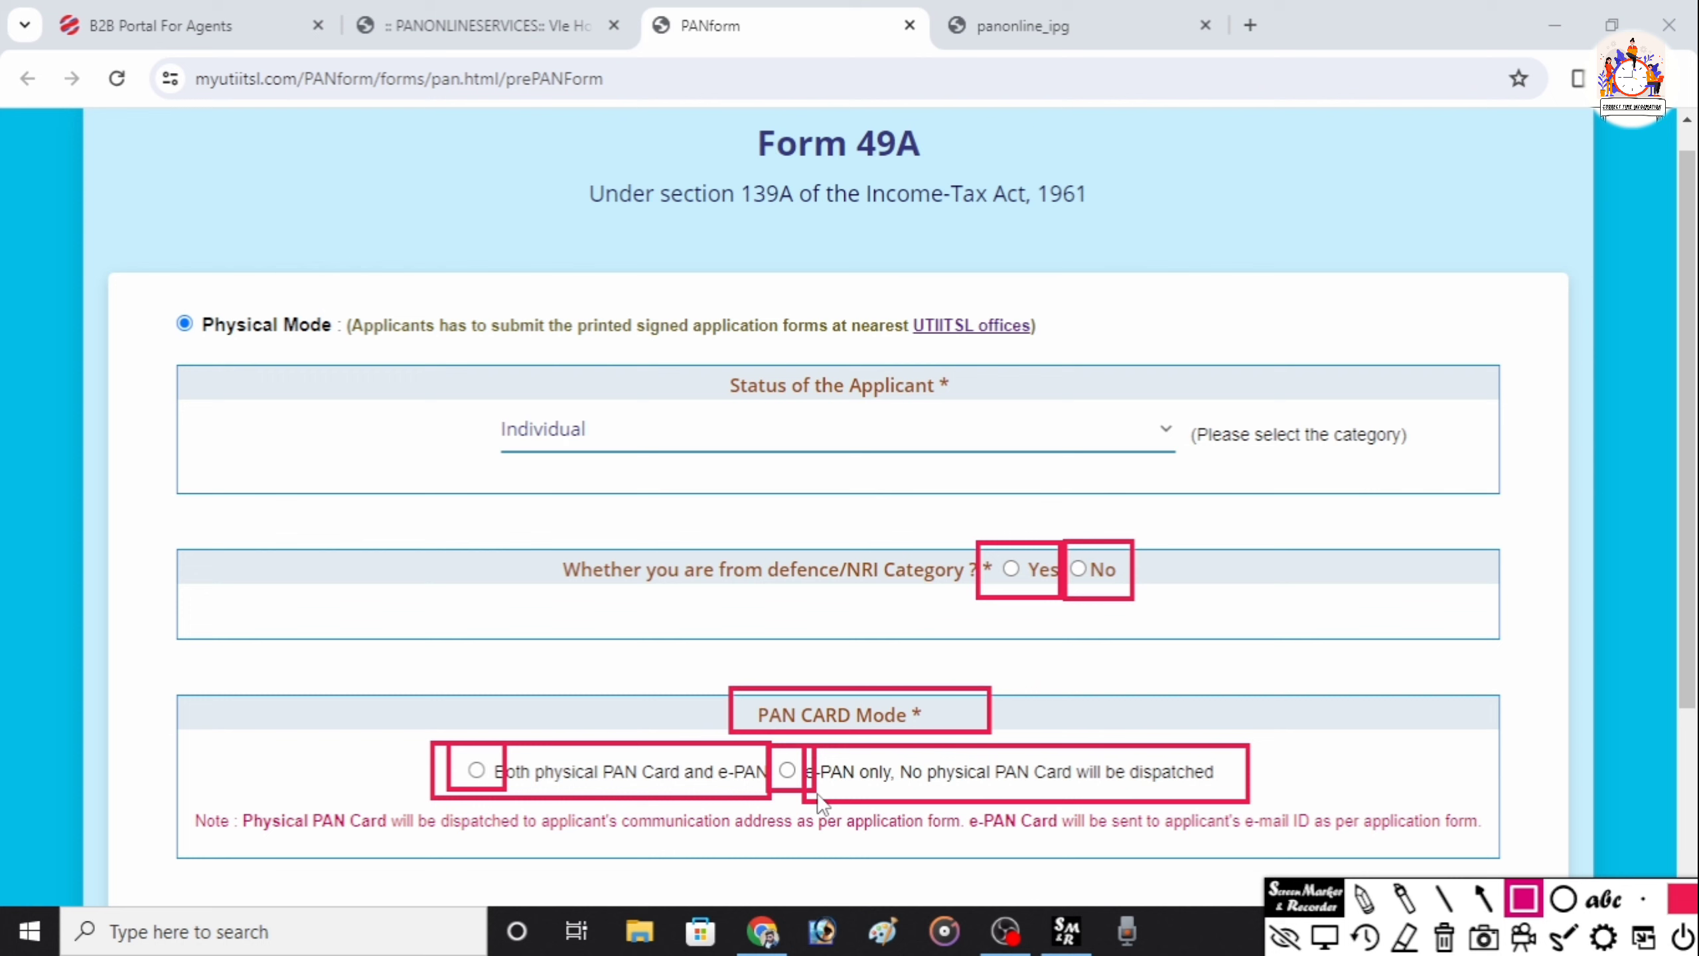
scroll(1417, 790, "down", 3)
left_click_drag(1359, 728, 1602, 844)
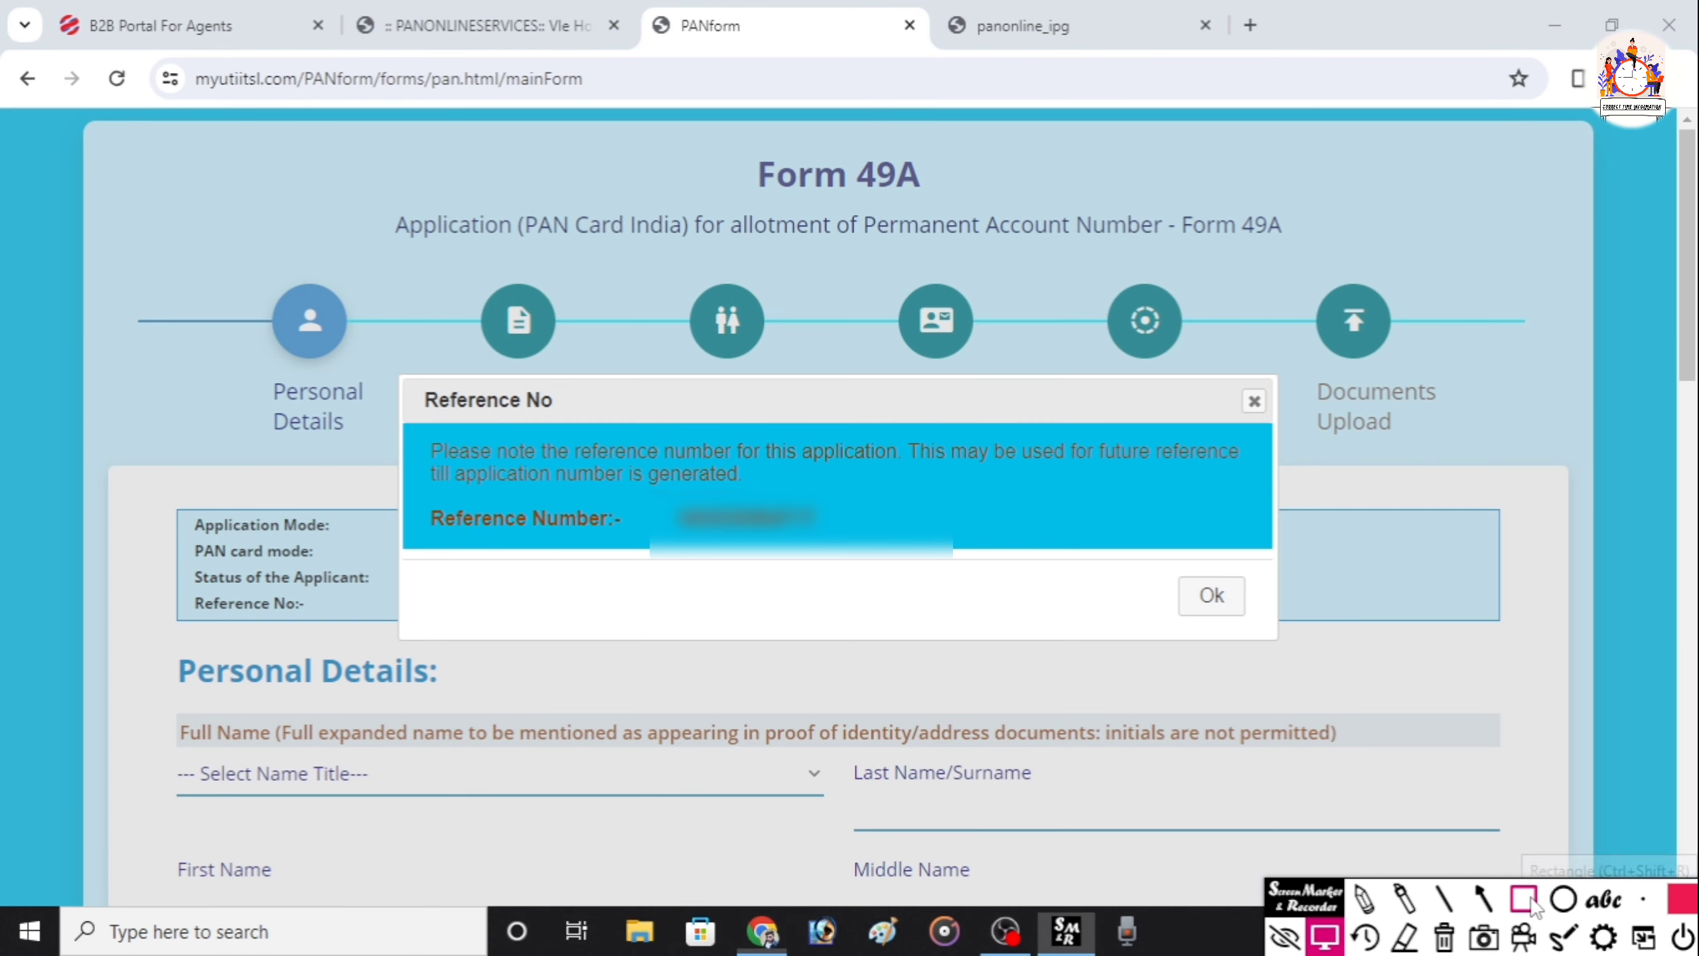
Step: Outline the application's reference number and the Ok confirmation in the Reference No dialog
left_click(1534, 906)
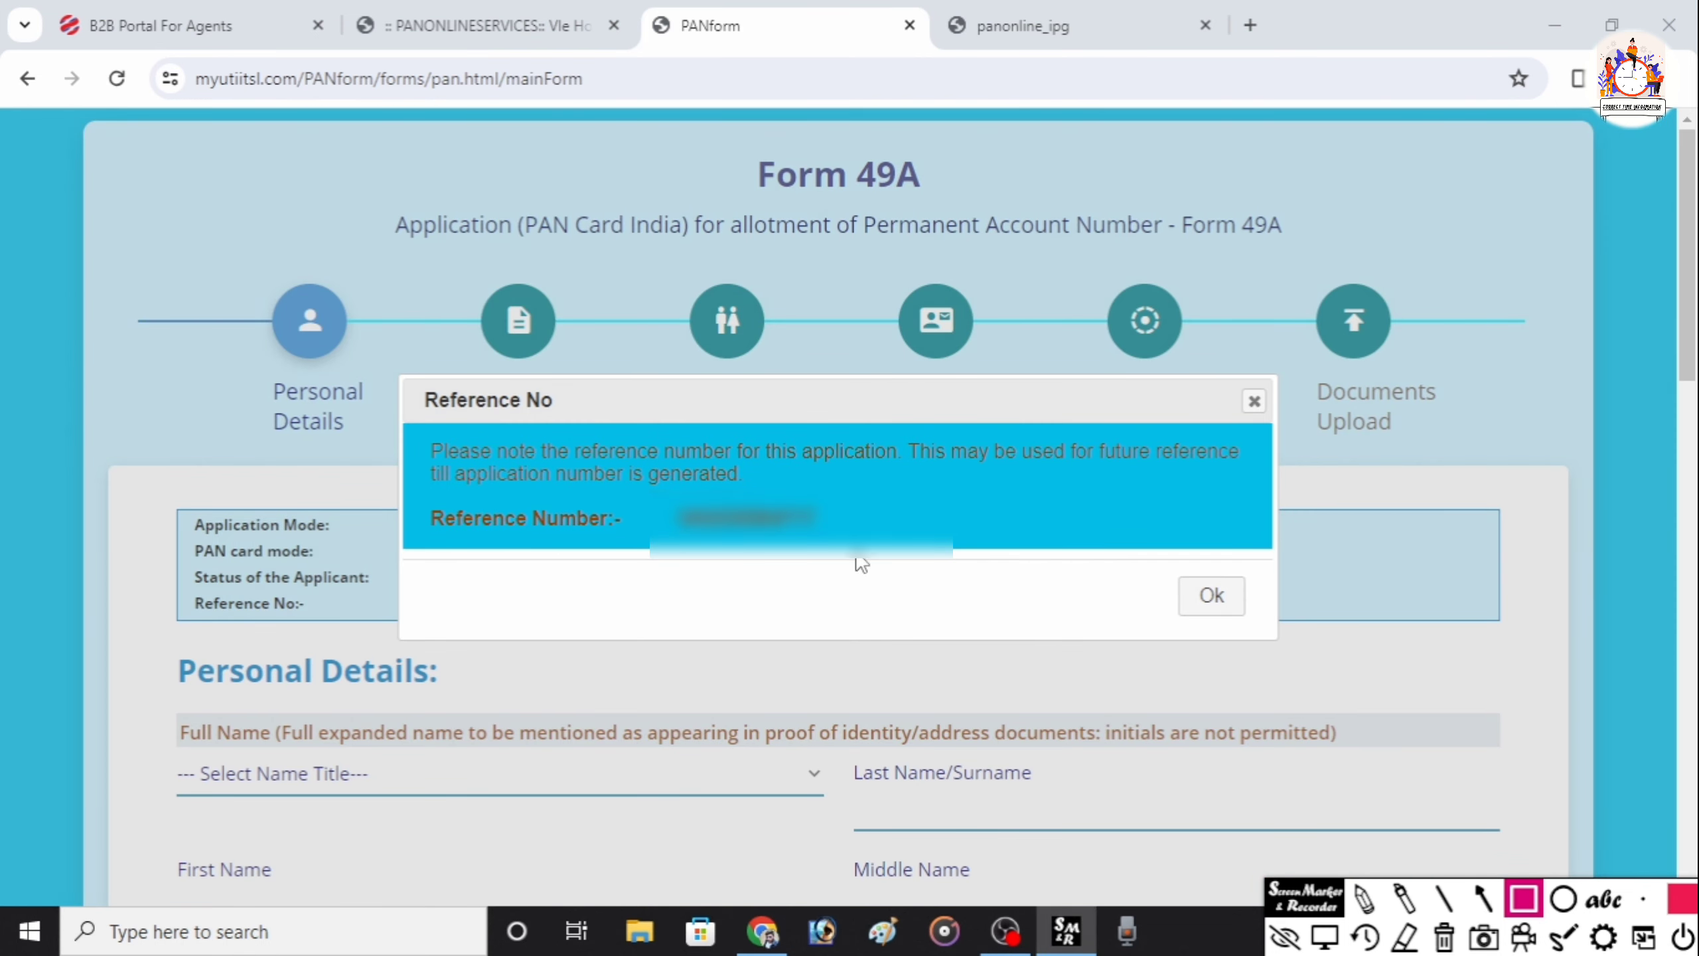
mouse_move(407, 490)
left_mouse_down()
mouse_move(673, 560)
mouse_move(849, 554)
left_mouse_up()
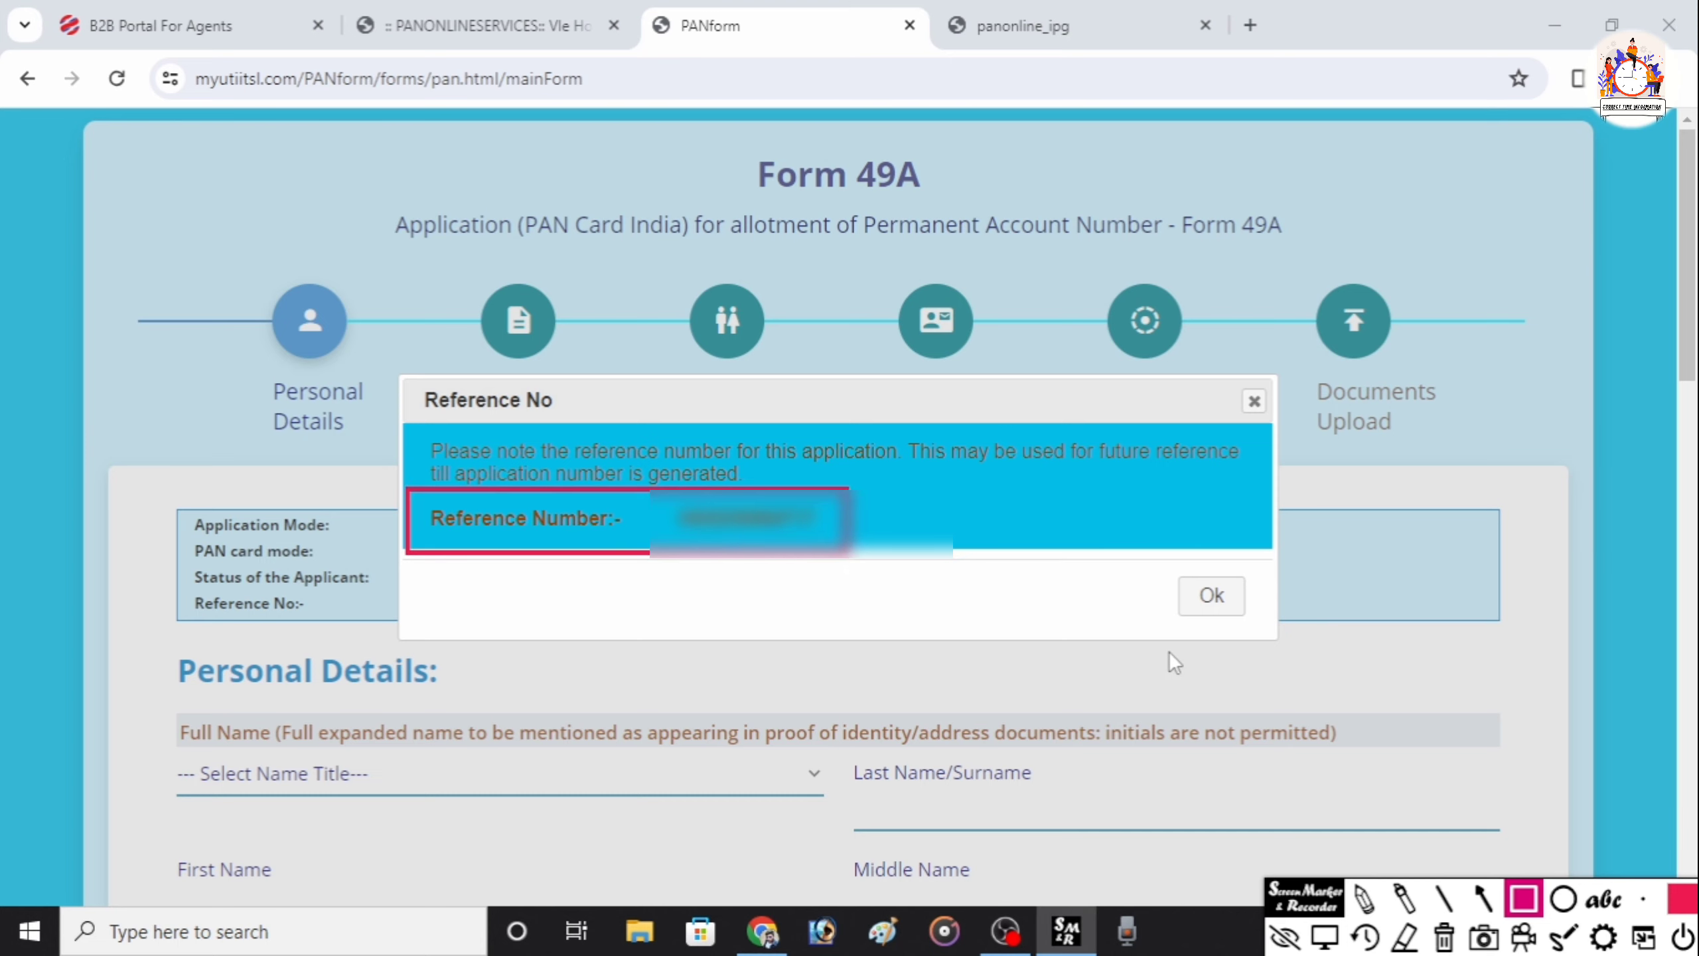
left_click_drag(1154, 561, 1259, 620)
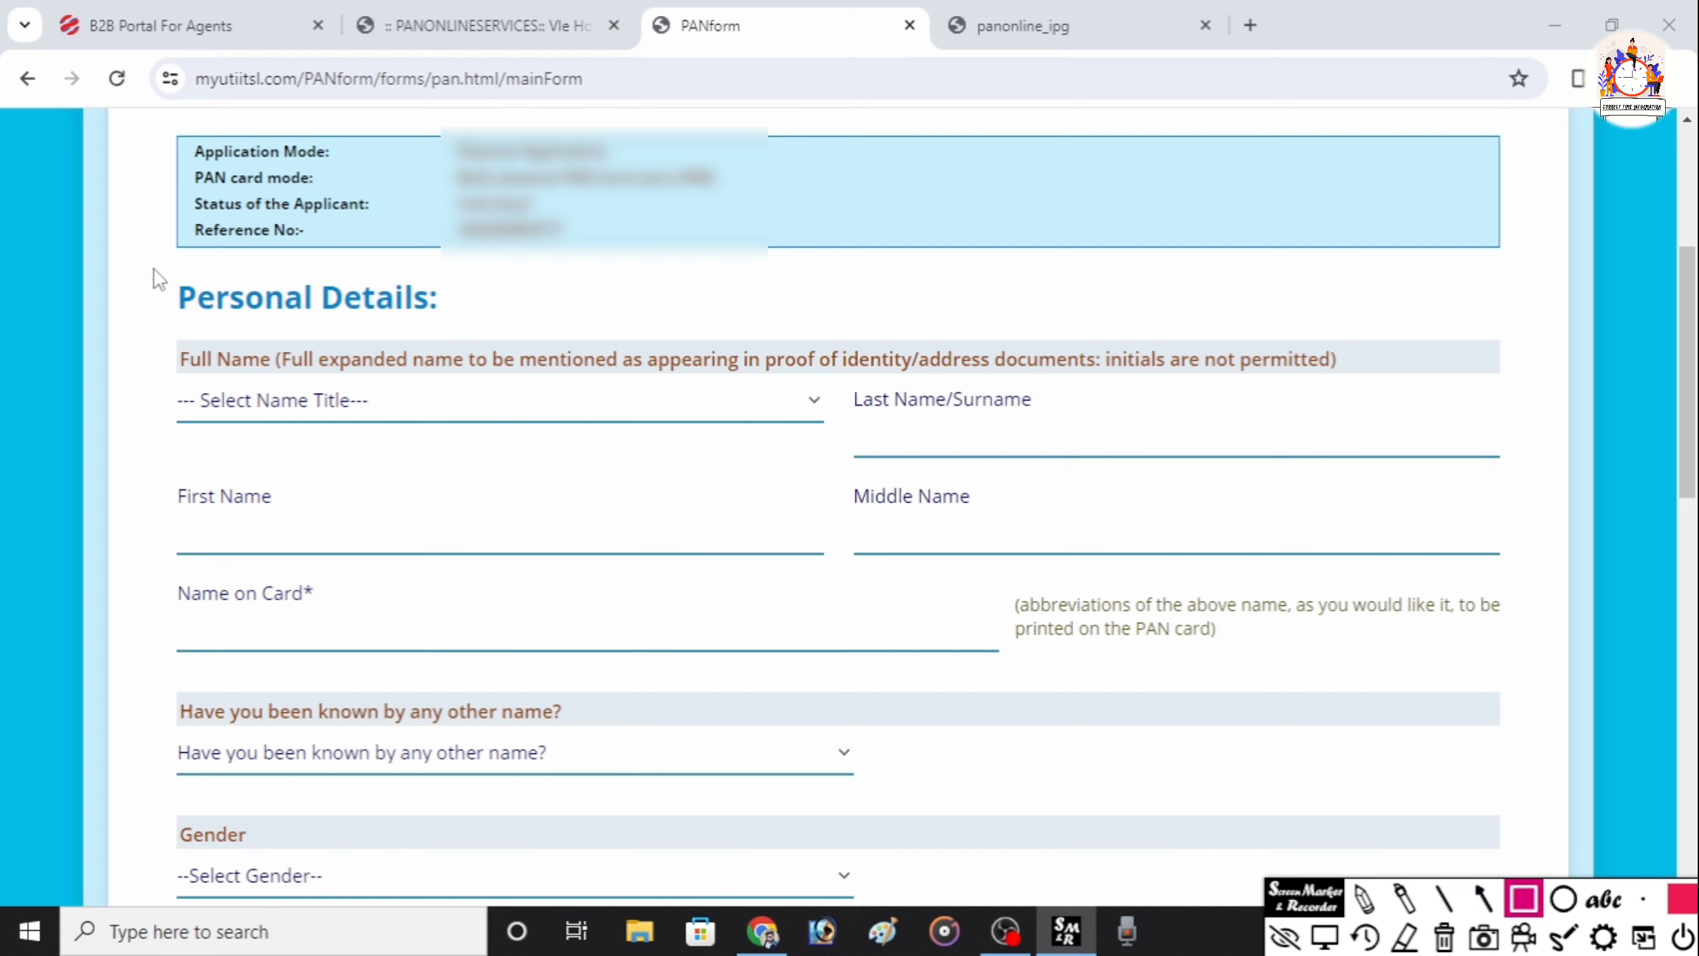
Step: Outline the Personal Details heading and set the applicant's name title to SHRI
left_click_drag(153, 268, 521, 338)
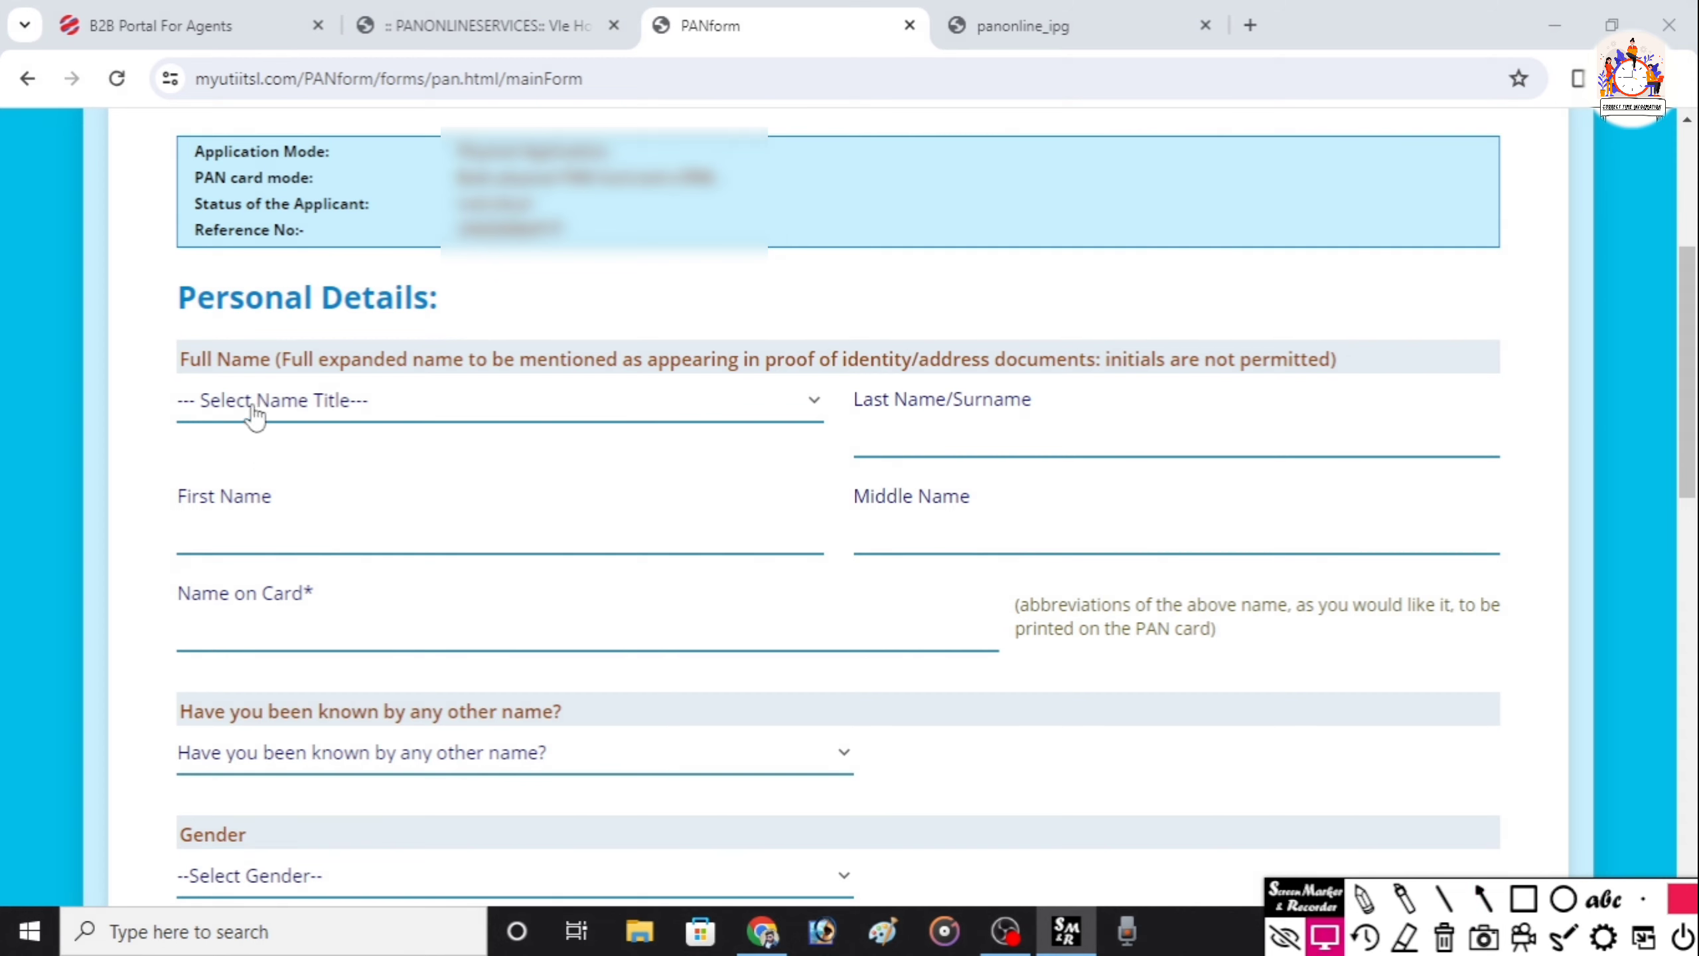
left_click(281, 406)
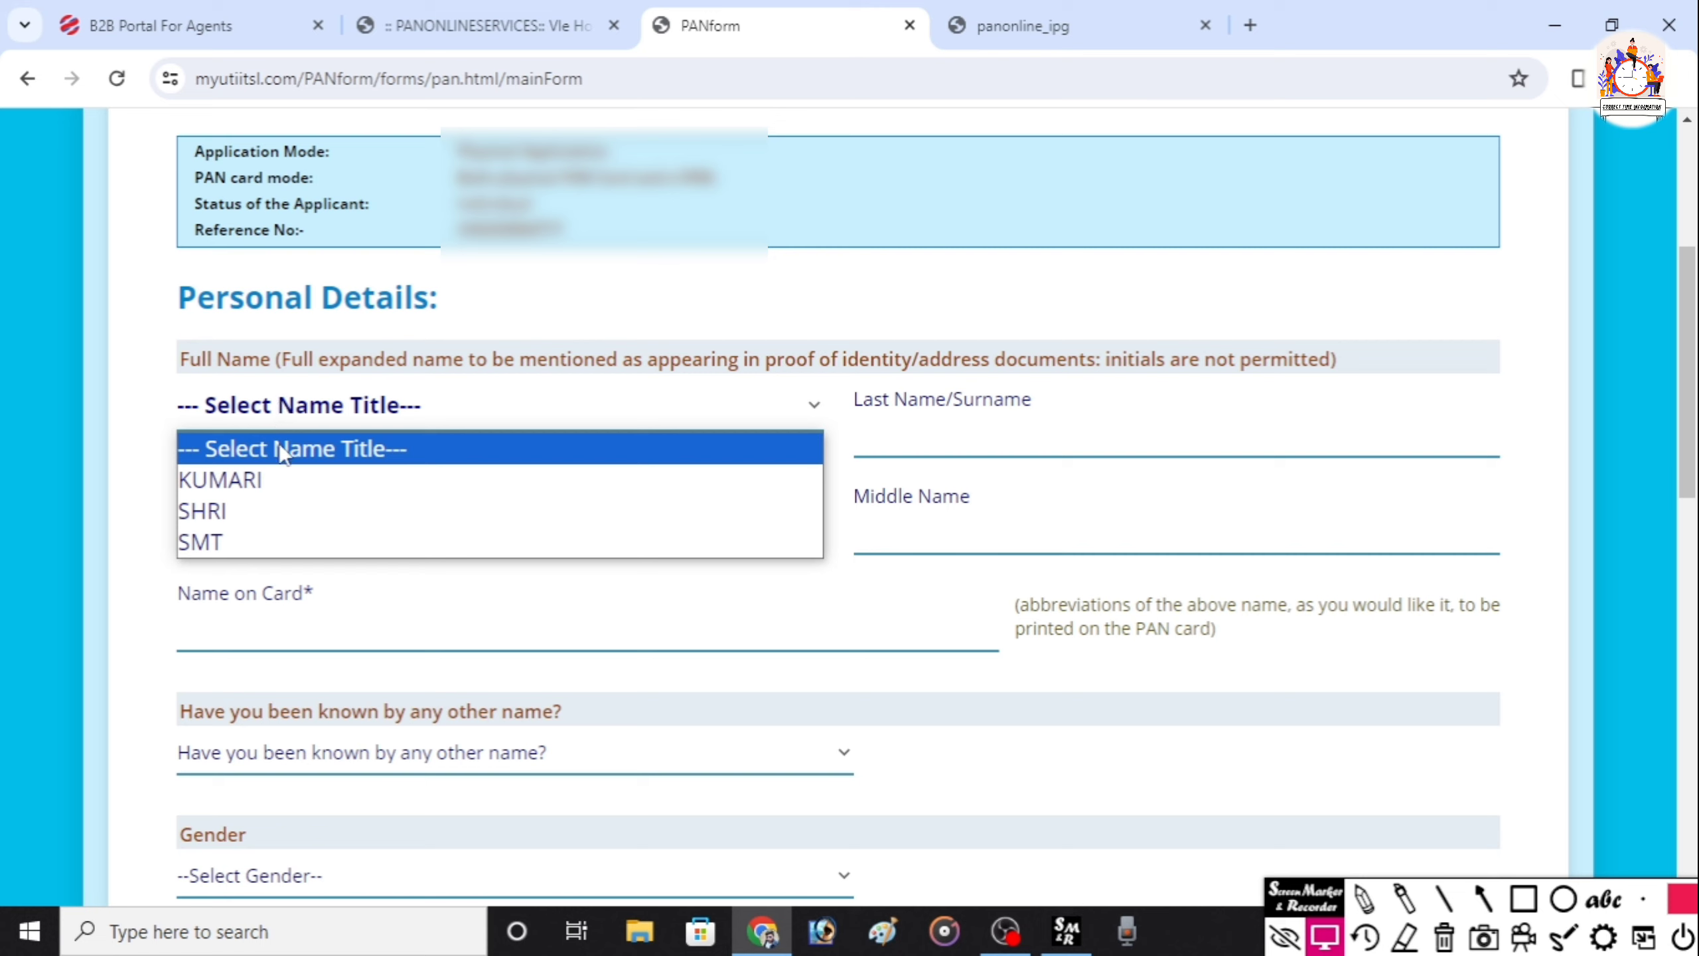
left_click(274, 520)
Step: Outline the Last Name/Surname, First Name and Middle Name fields with rectangles
left_click(1523, 899)
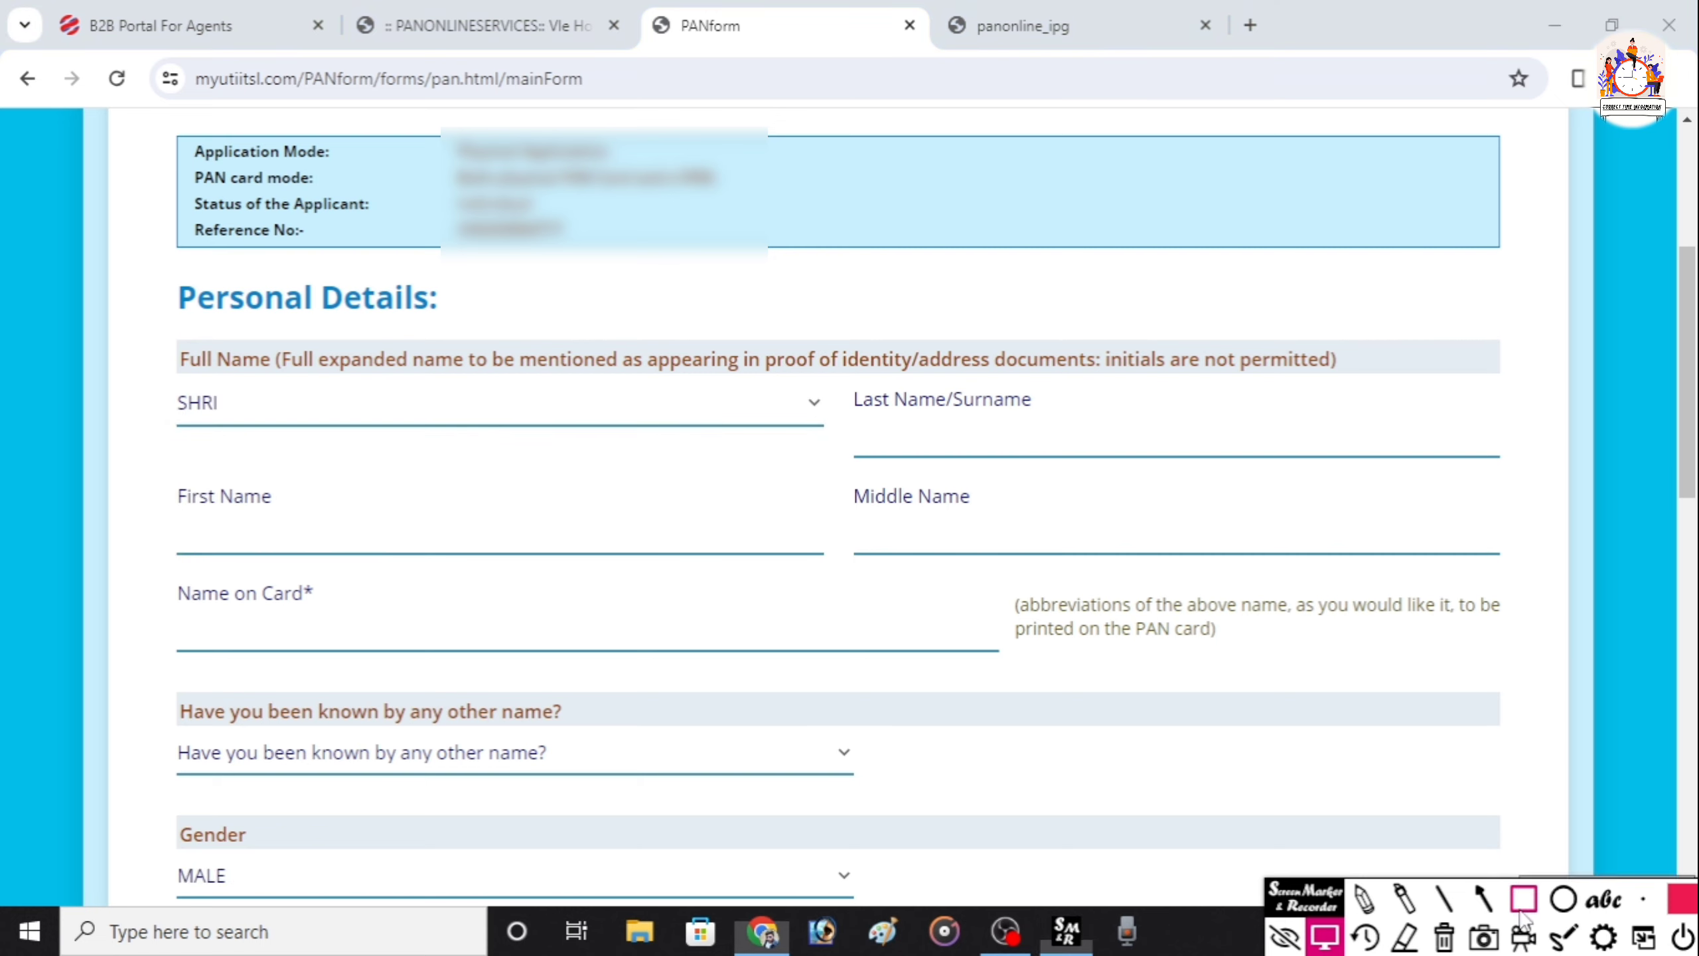
mouse_move(855, 413)
left_mouse_down()
mouse_move(913, 432)
mouse_move(1501, 465)
left_mouse_up()
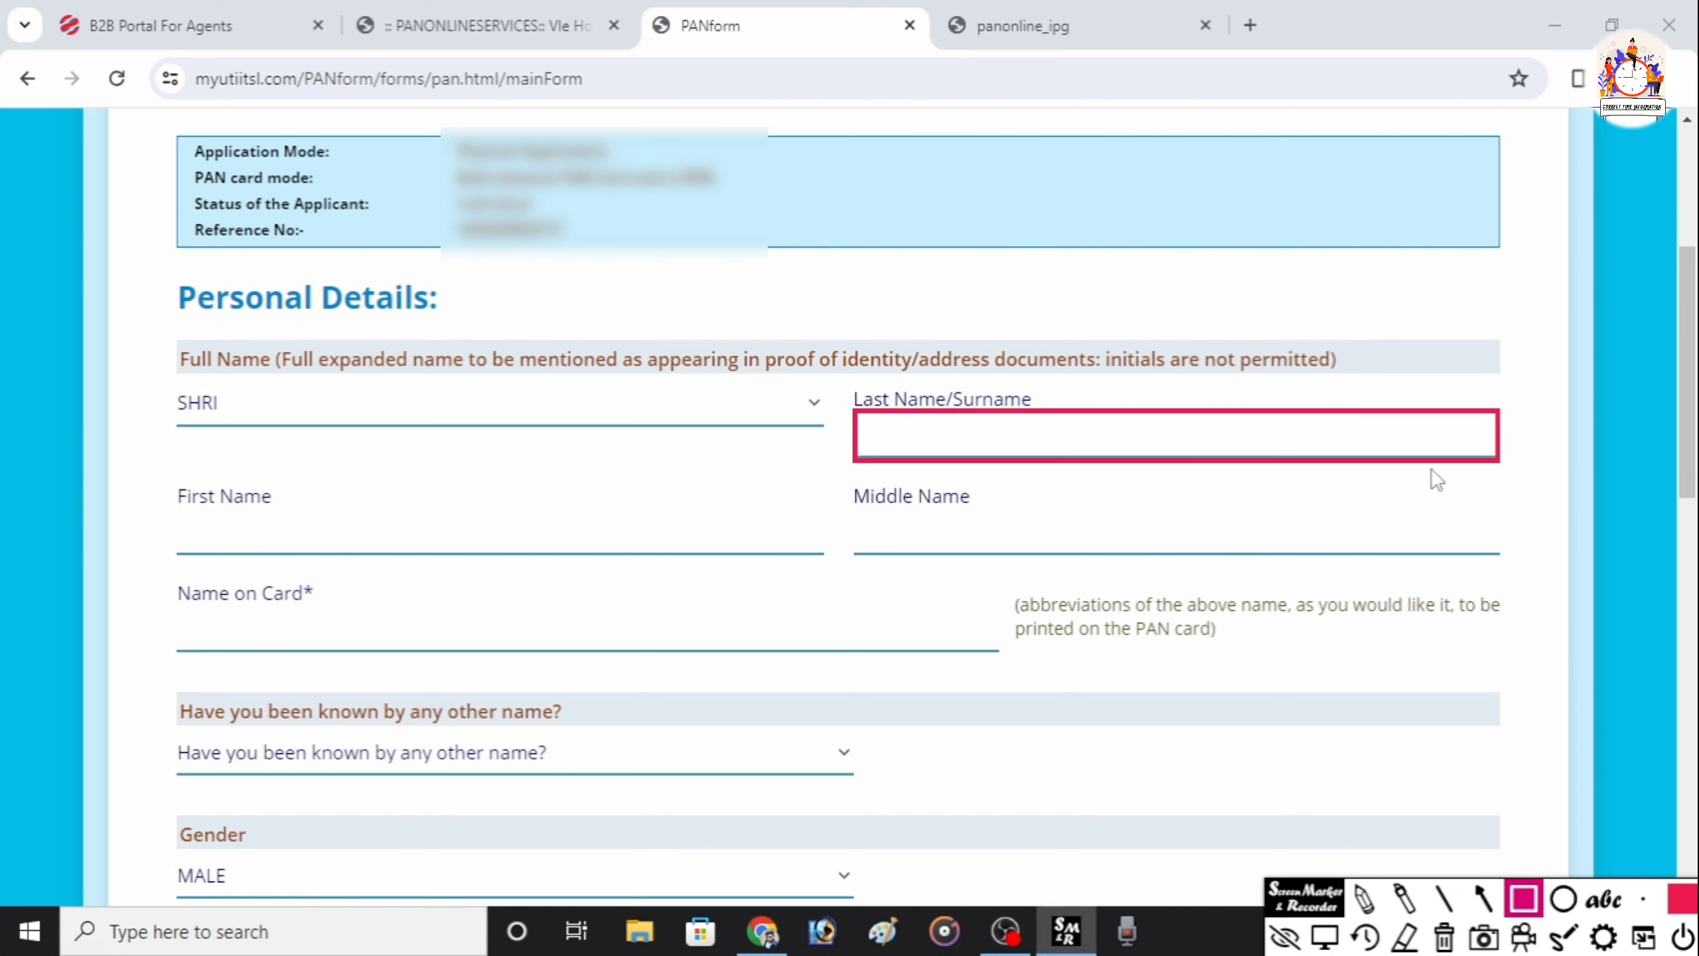
mouse_move(163, 509)
left_mouse_down()
mouse_move(671, 574)
mouse_move(802, 562)
left_mouse_up()
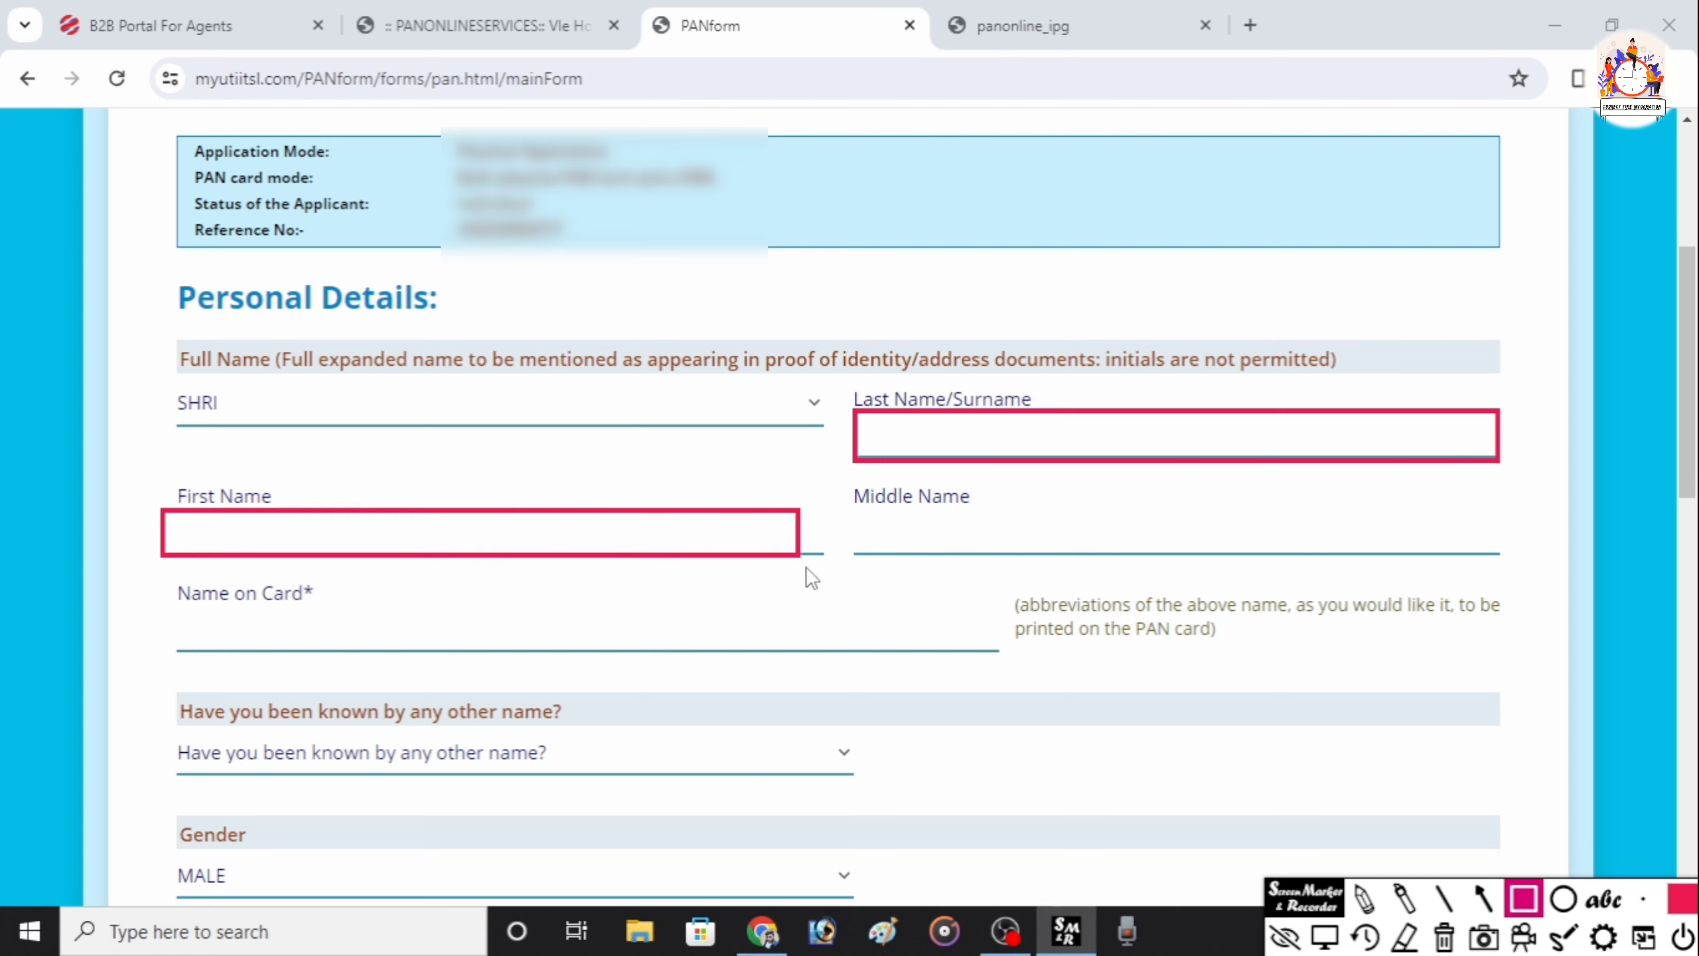
mouse_move(854, 510)
left_mouse_down()
mouse_move(1233, 562)
mouse_move(1475, 568)
mouse_move(1491, 555)
left_mouse_up()
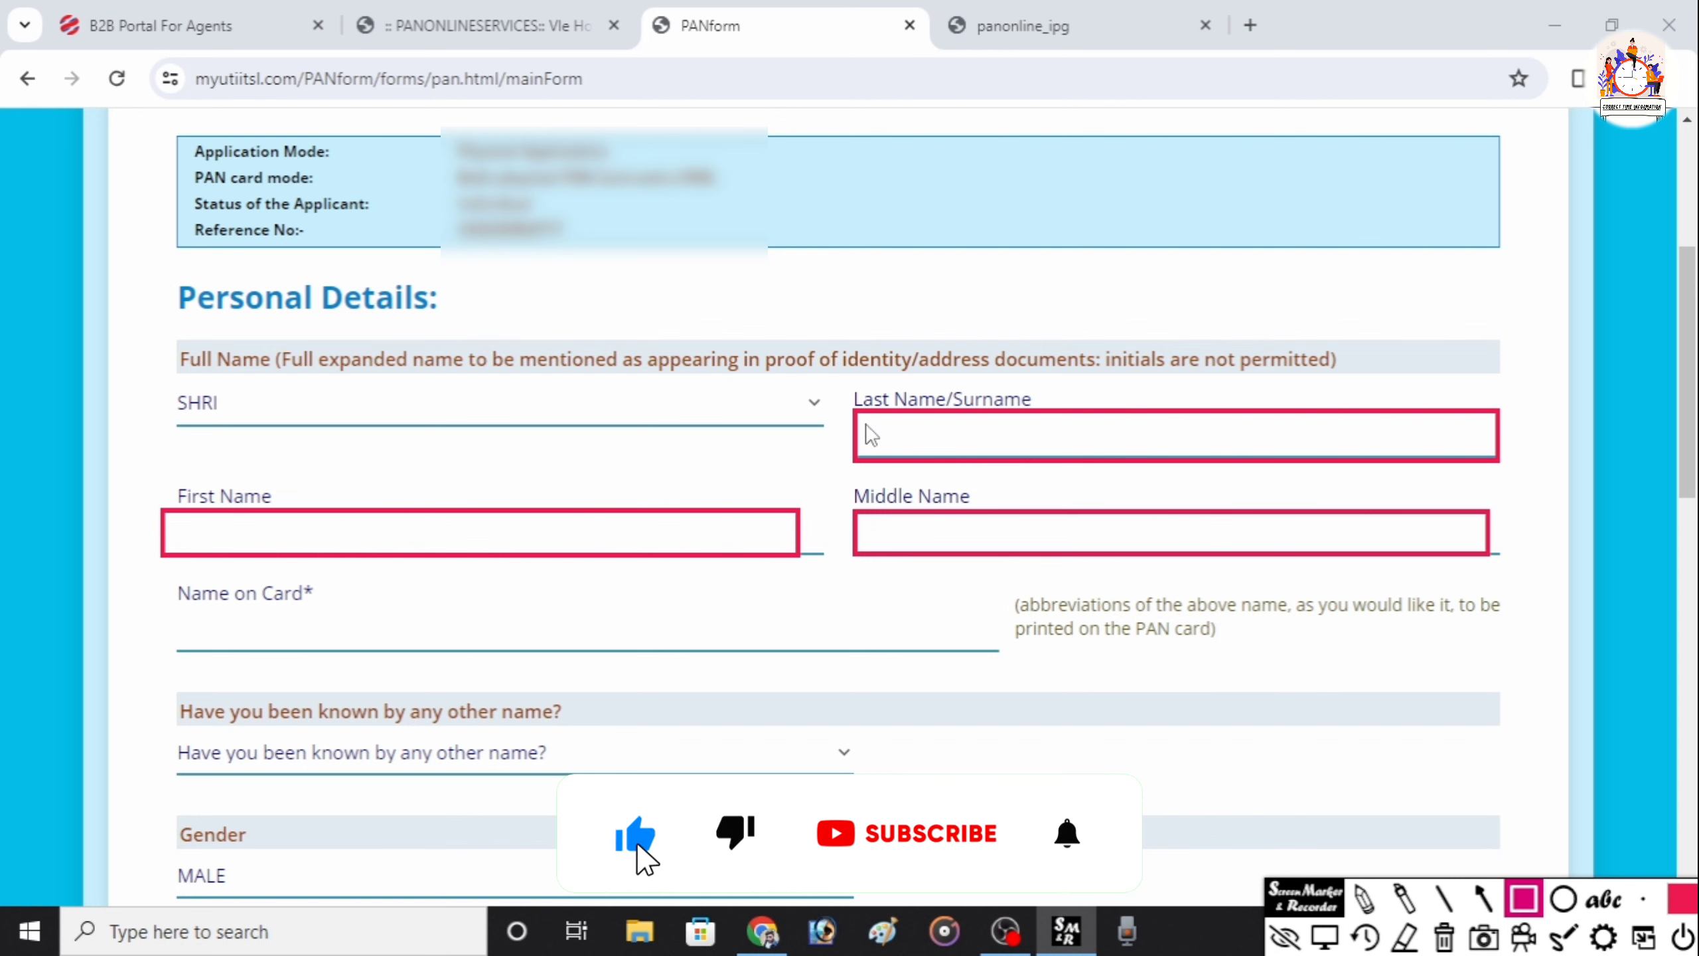
left_click_drag(841, 412, 1327, 482)
left_click_drag(1327, 481, 1425, 499)
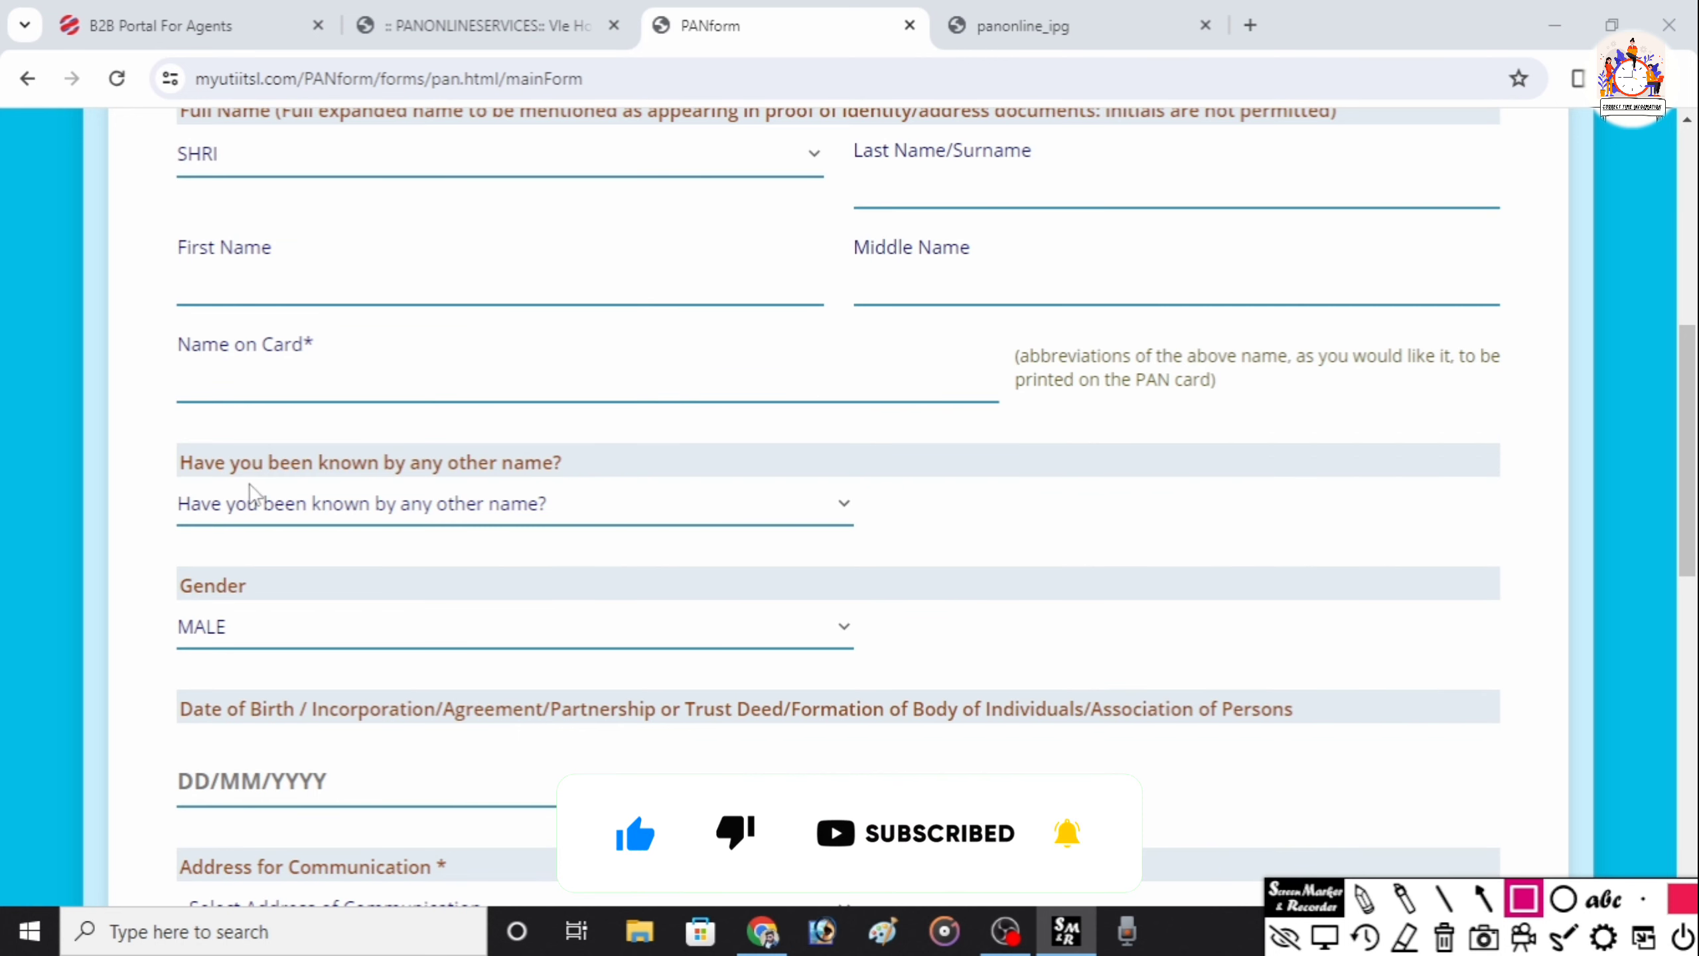
Step: Outline the Name on Card, known-by-other-name and Gender fields with rectangles
mouse_move(164, 363)
left_mouse_down()
mouse_move(961, 444)
mouse_move(1026, 424)
mouse_move(1018, 412)
left_mouse_up()
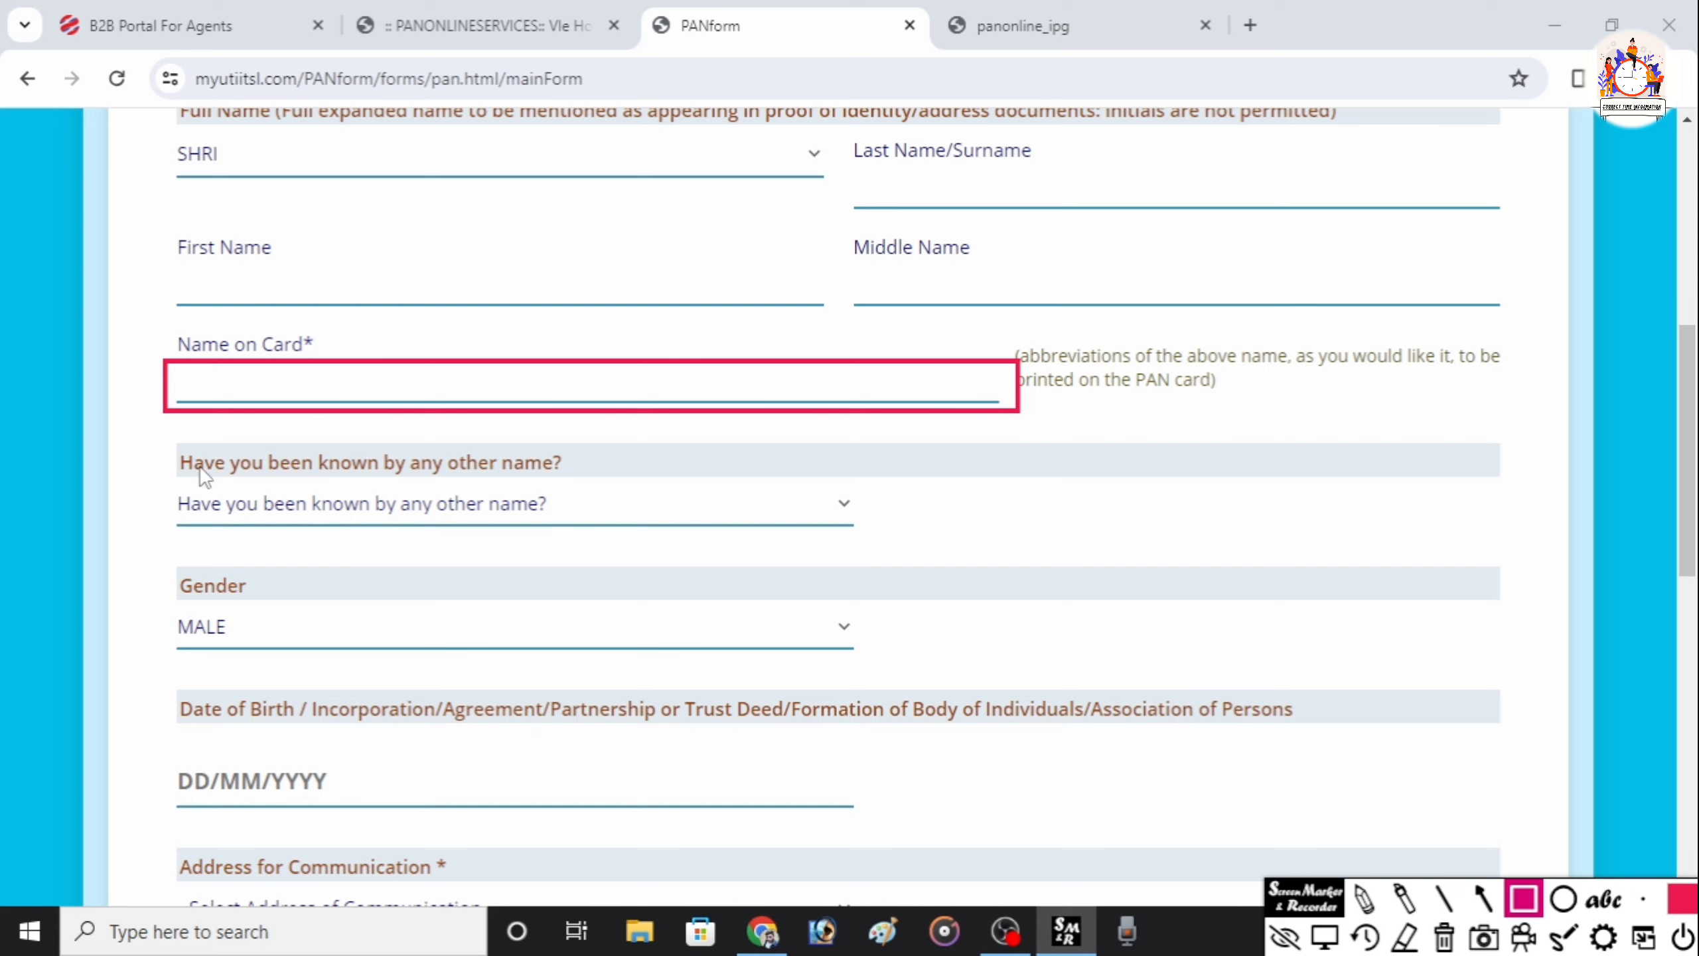
left_click_drag(146, 476, 889, 536)
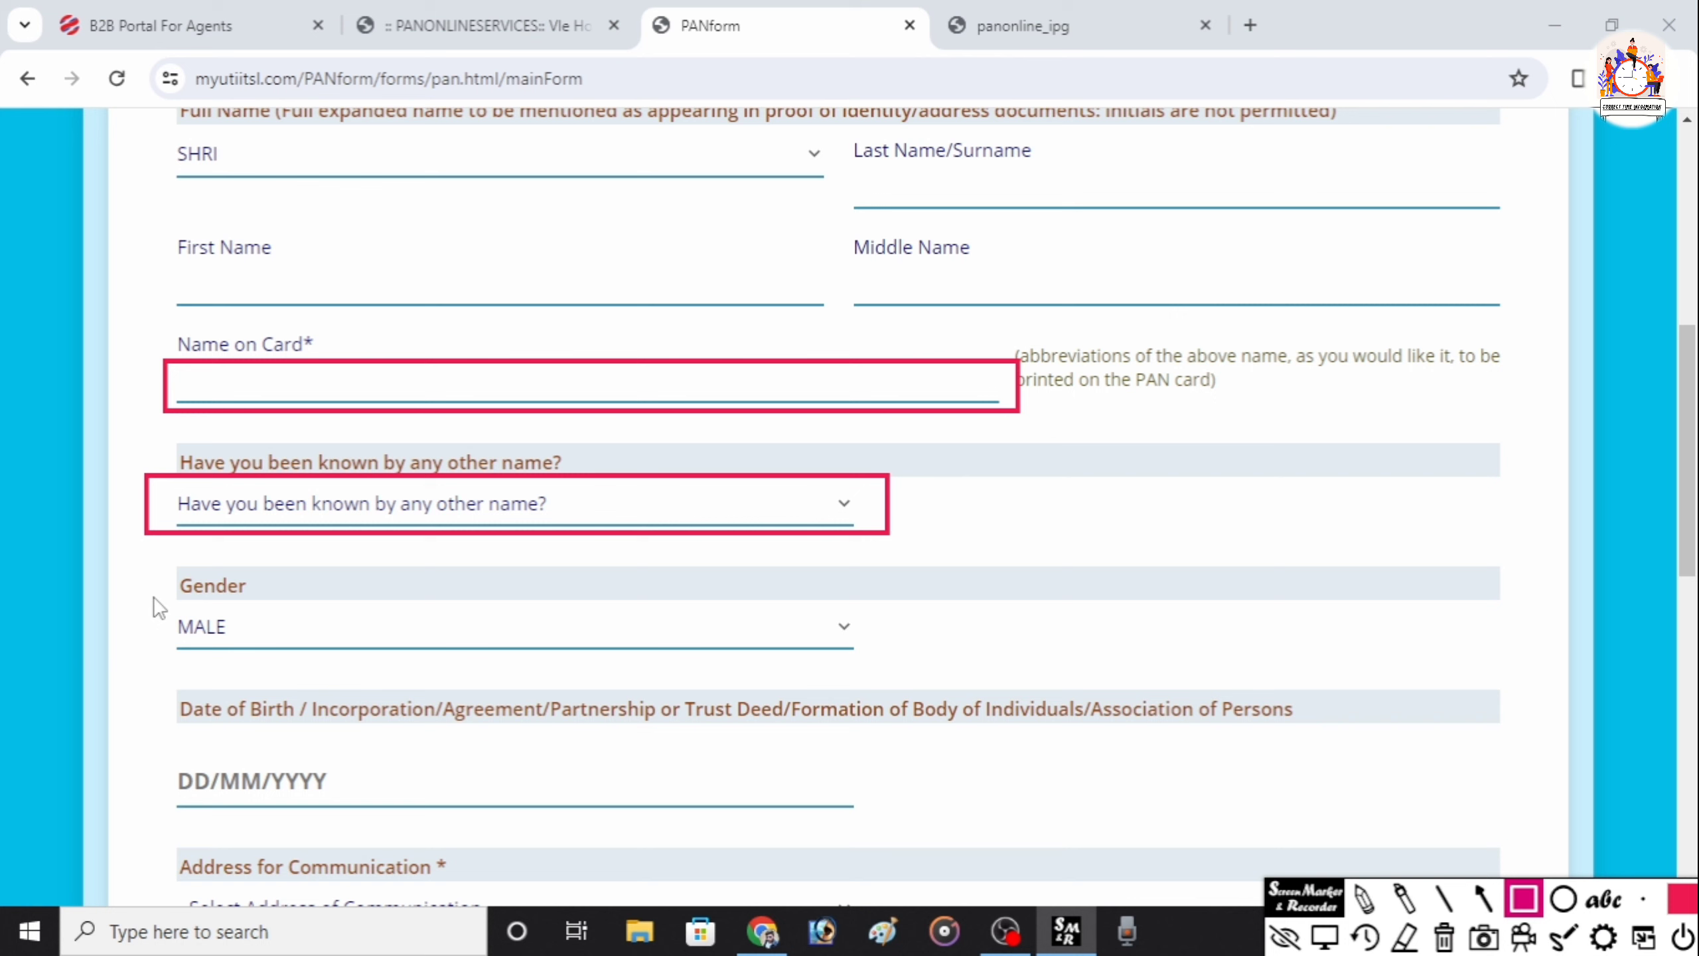
mouse_move(154, 598)
left_mouse_down()
mouse_move(437, 649)
mouse_move(914, 660)
left_mouse_up()
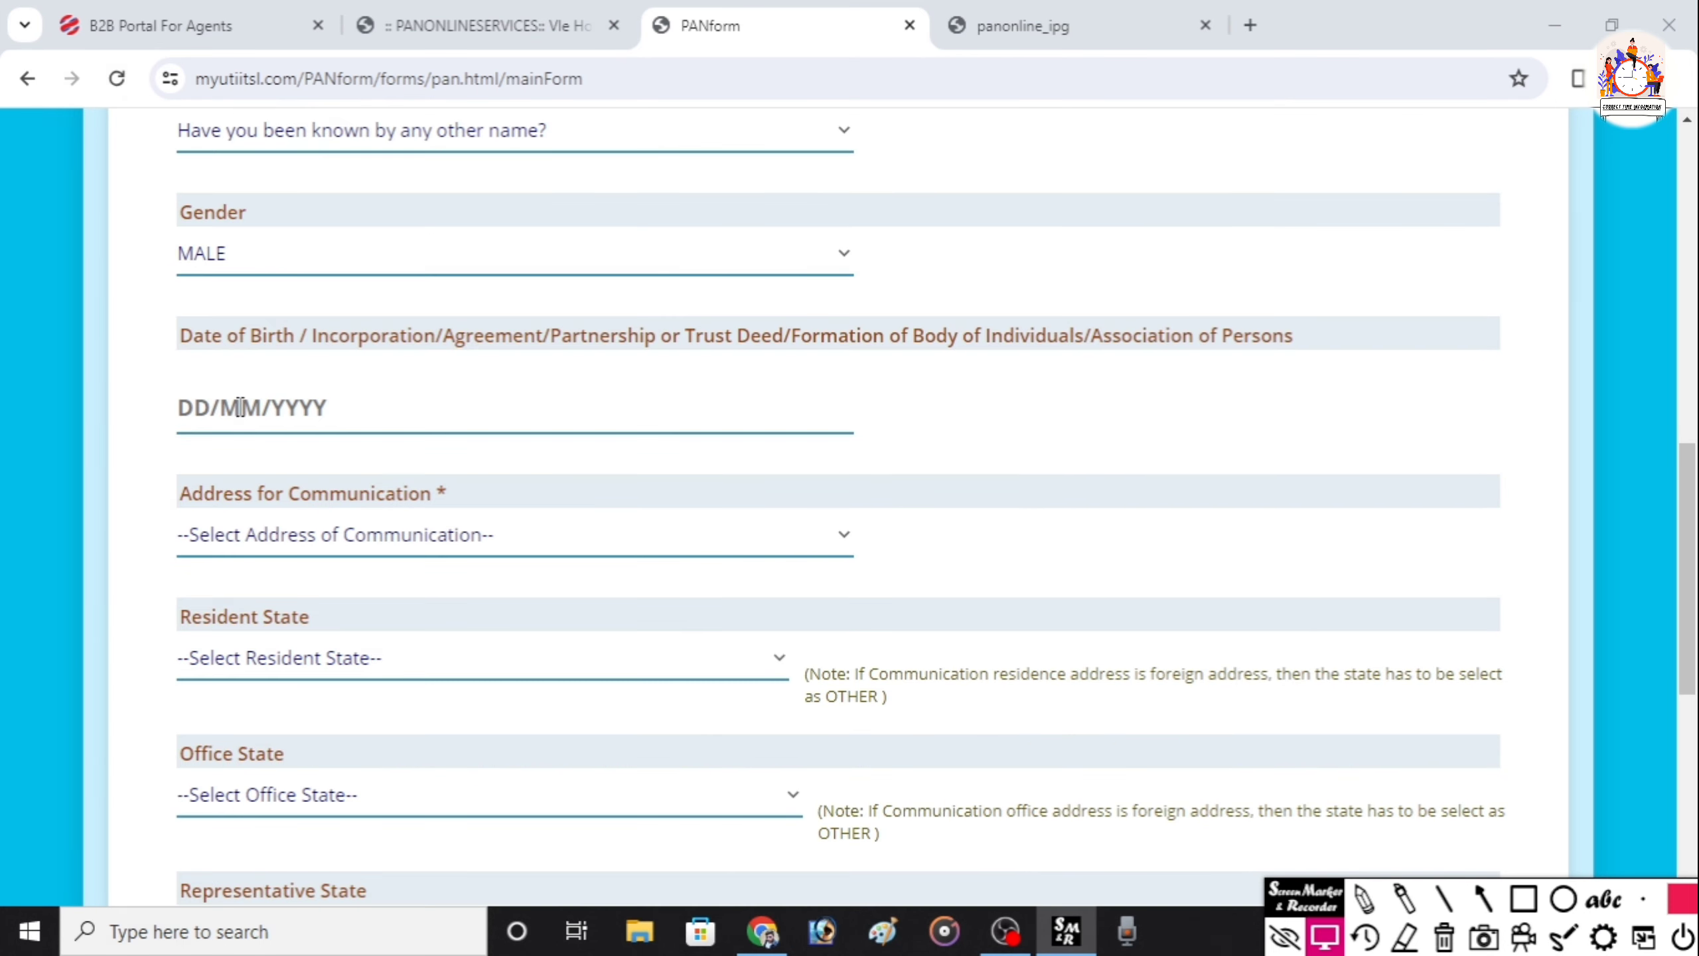
Step: Fill in the applicant's date of birth using the calendar's year, month and day
left_click(304, 409)
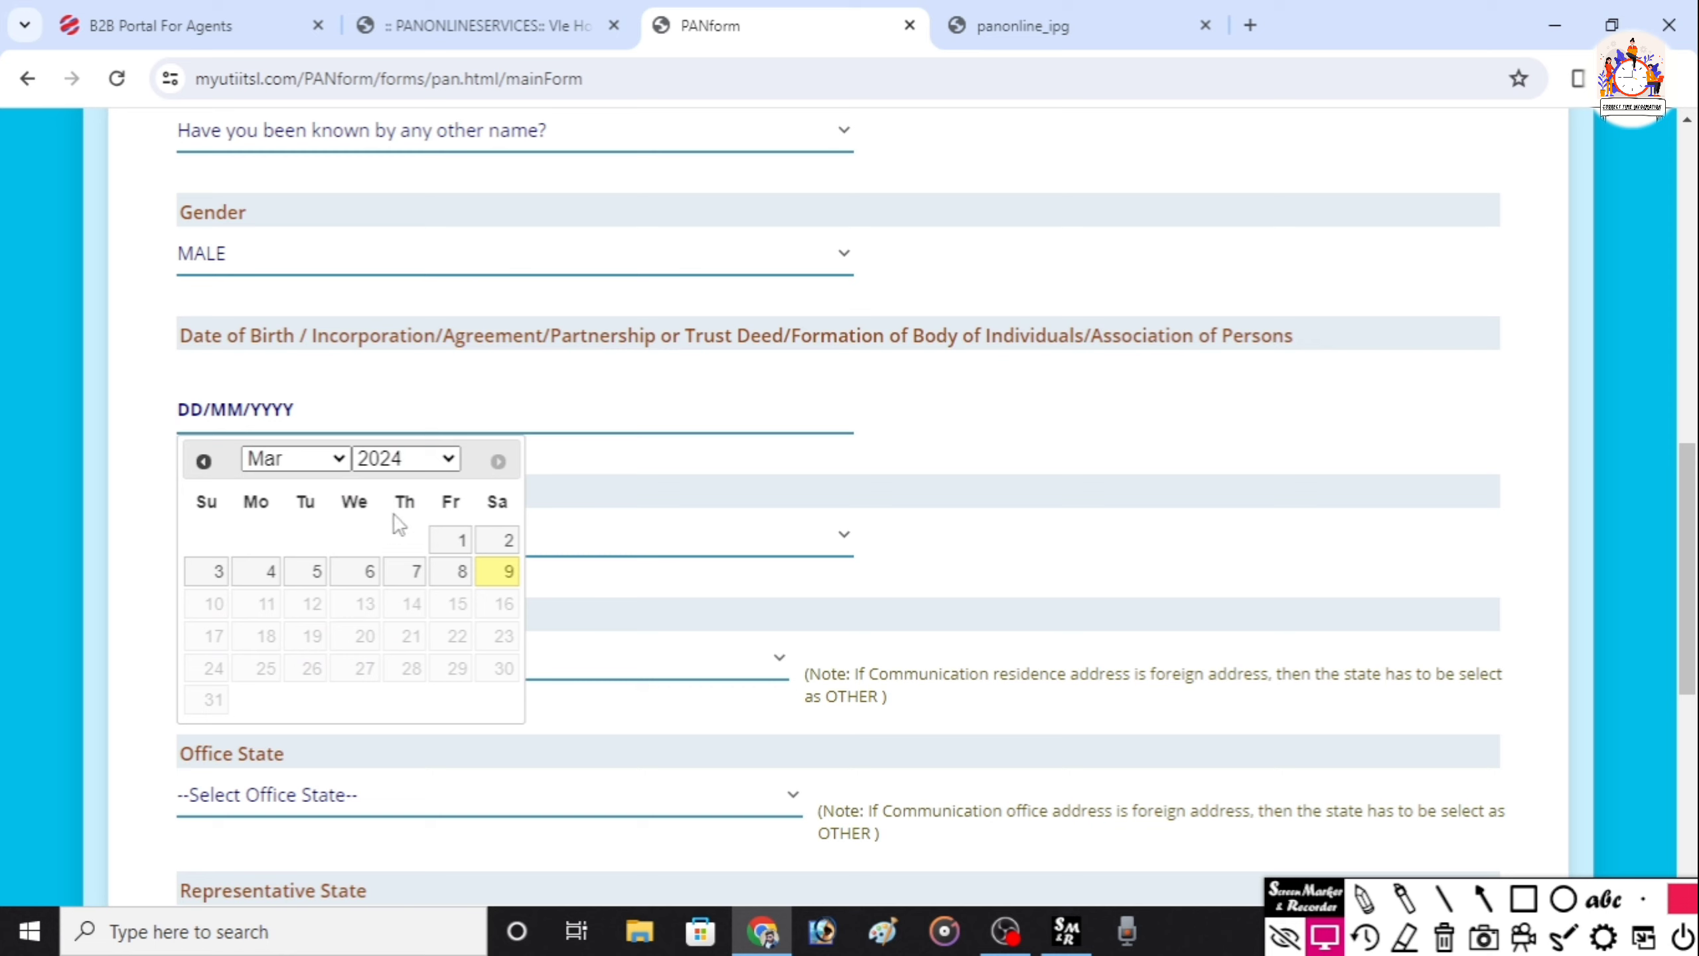
left_click(416, 469)
scroll(392, 321, "up", 20)
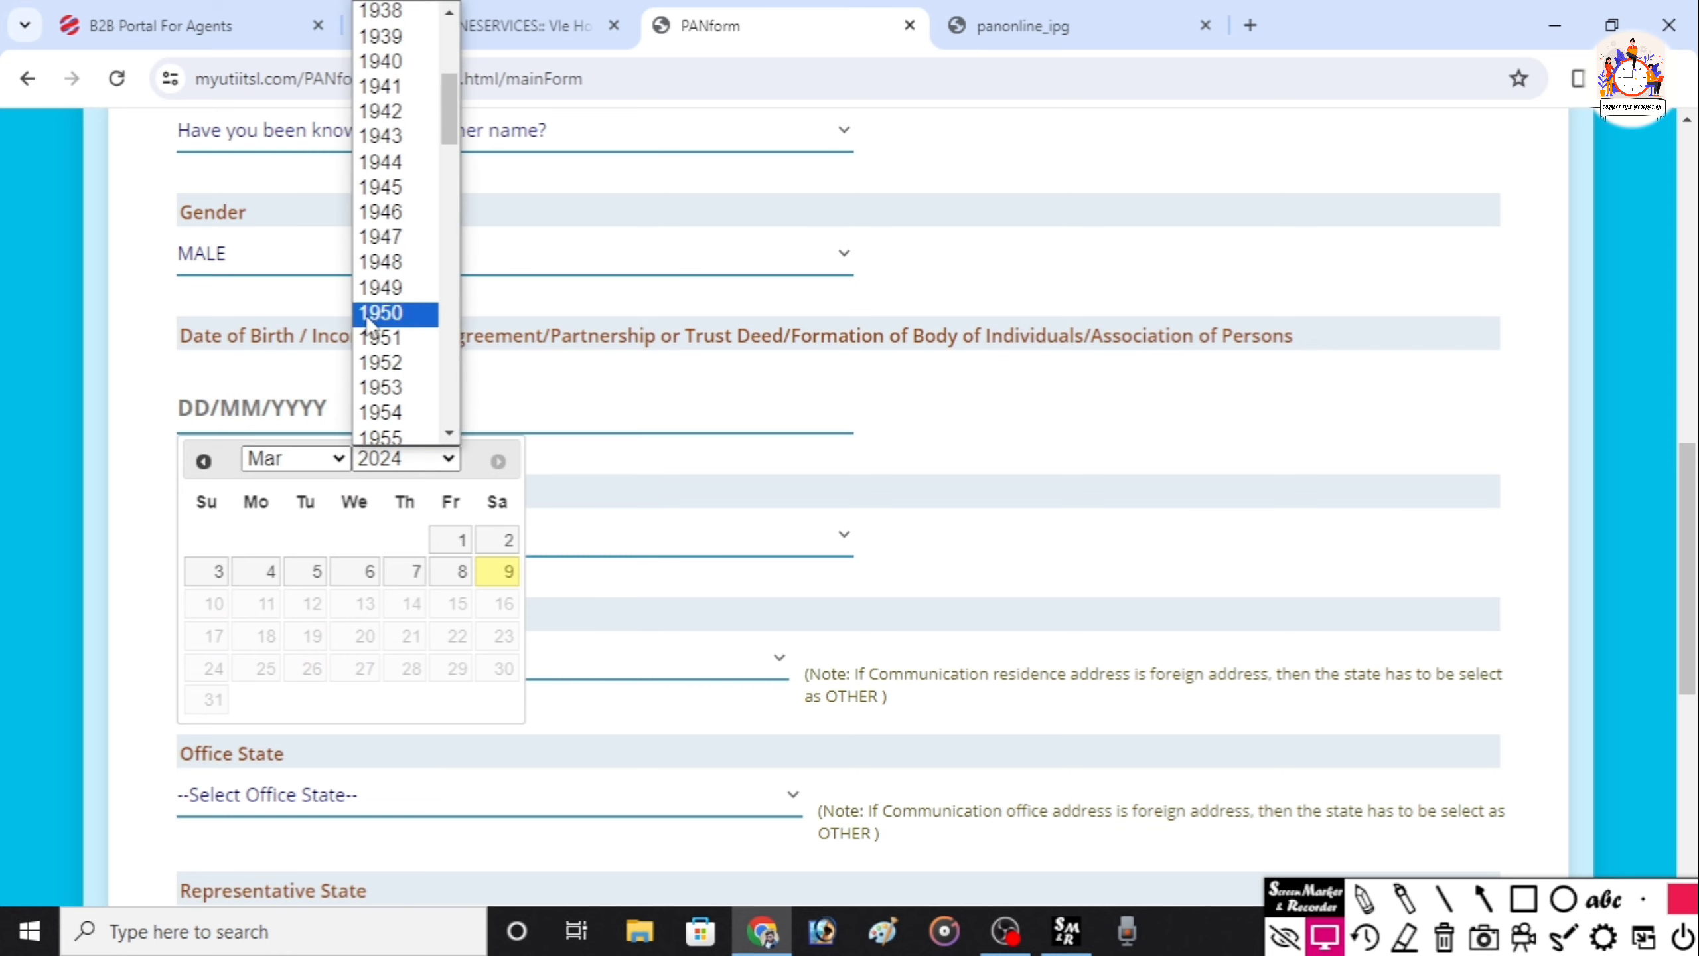
left_click(391, 363)
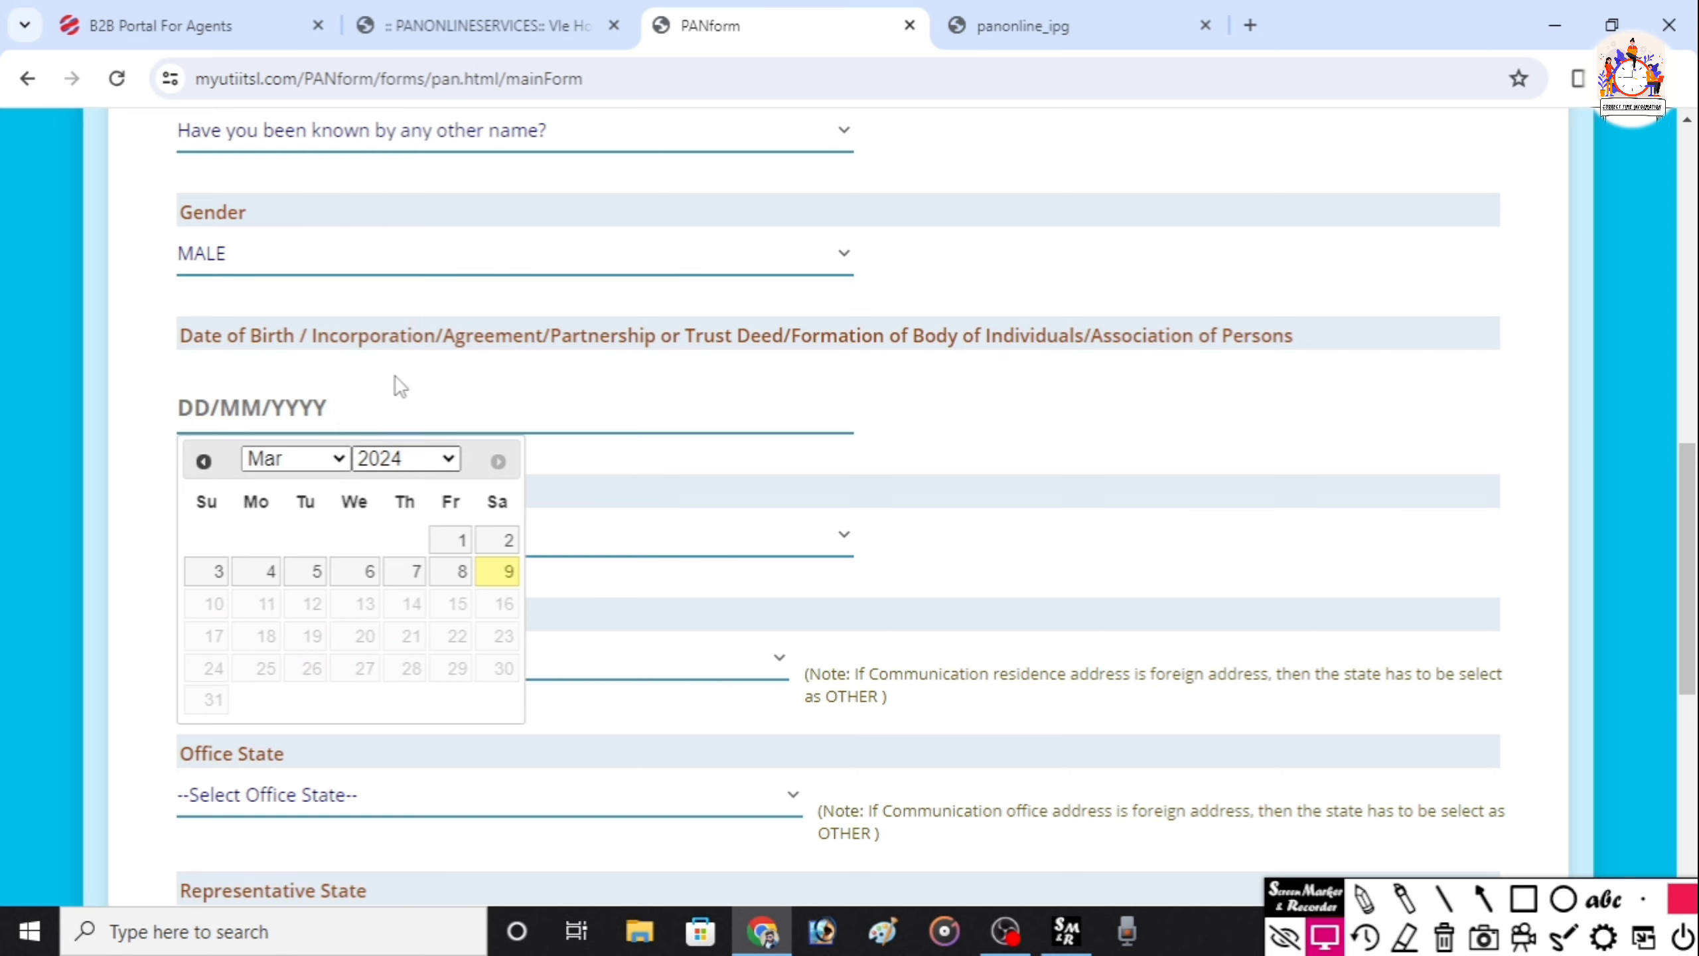
left_click(316, 462)
left_click(318, 660)
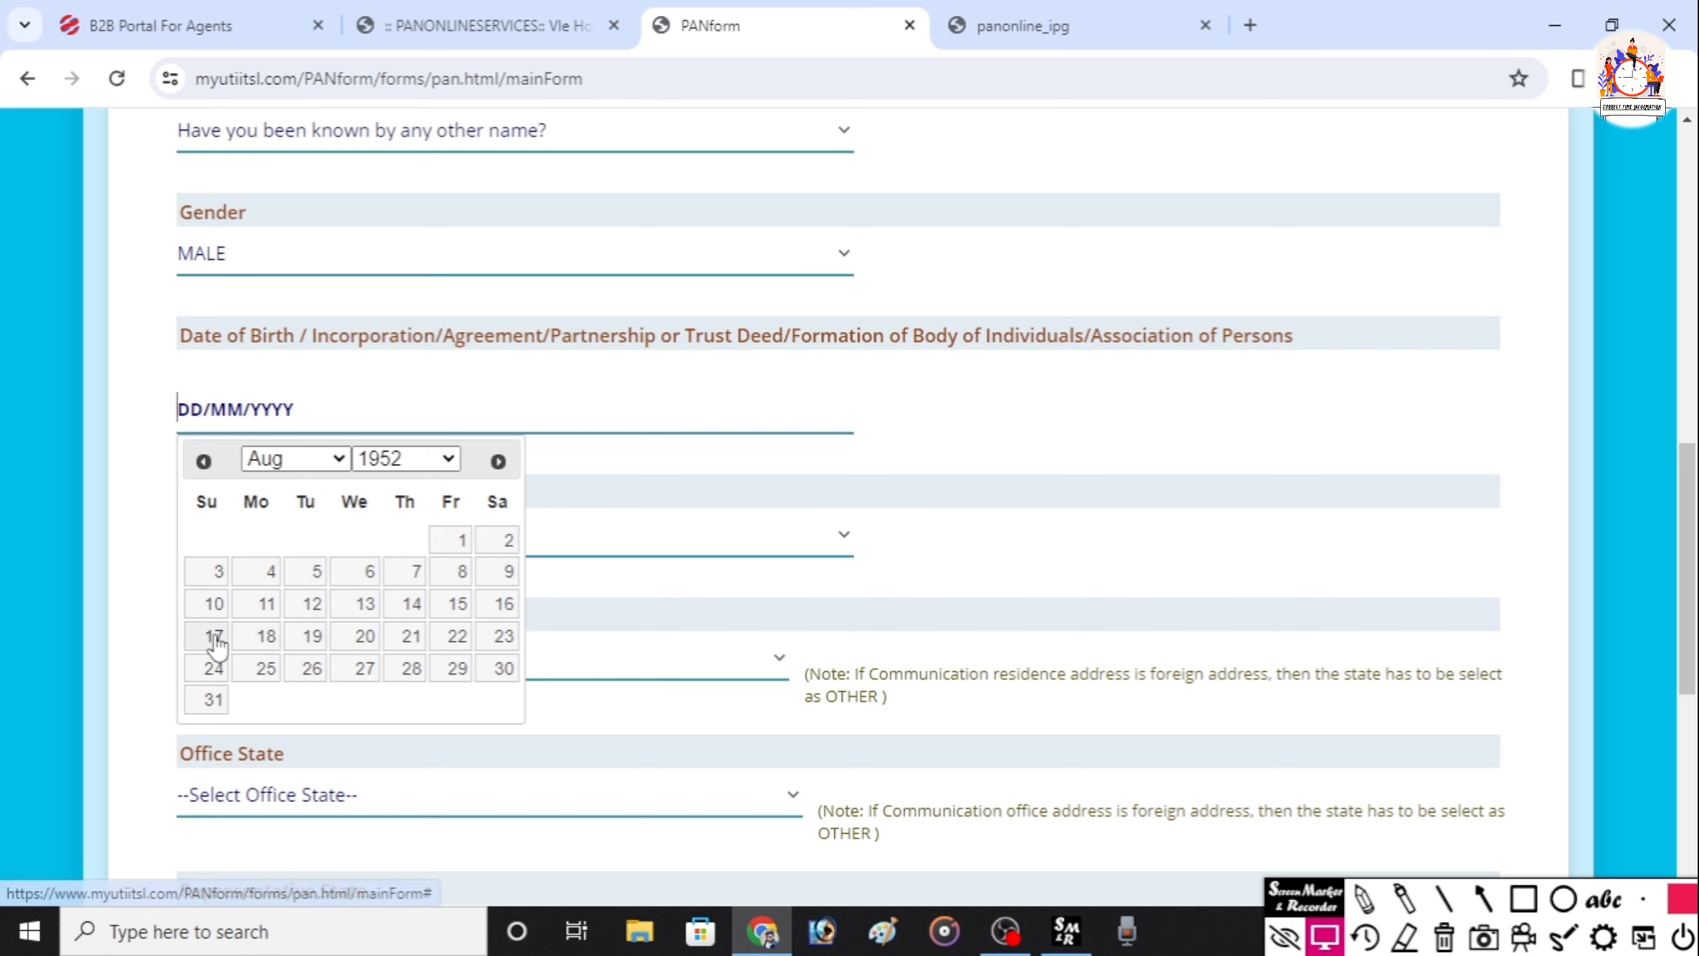
left_click(362, 608)
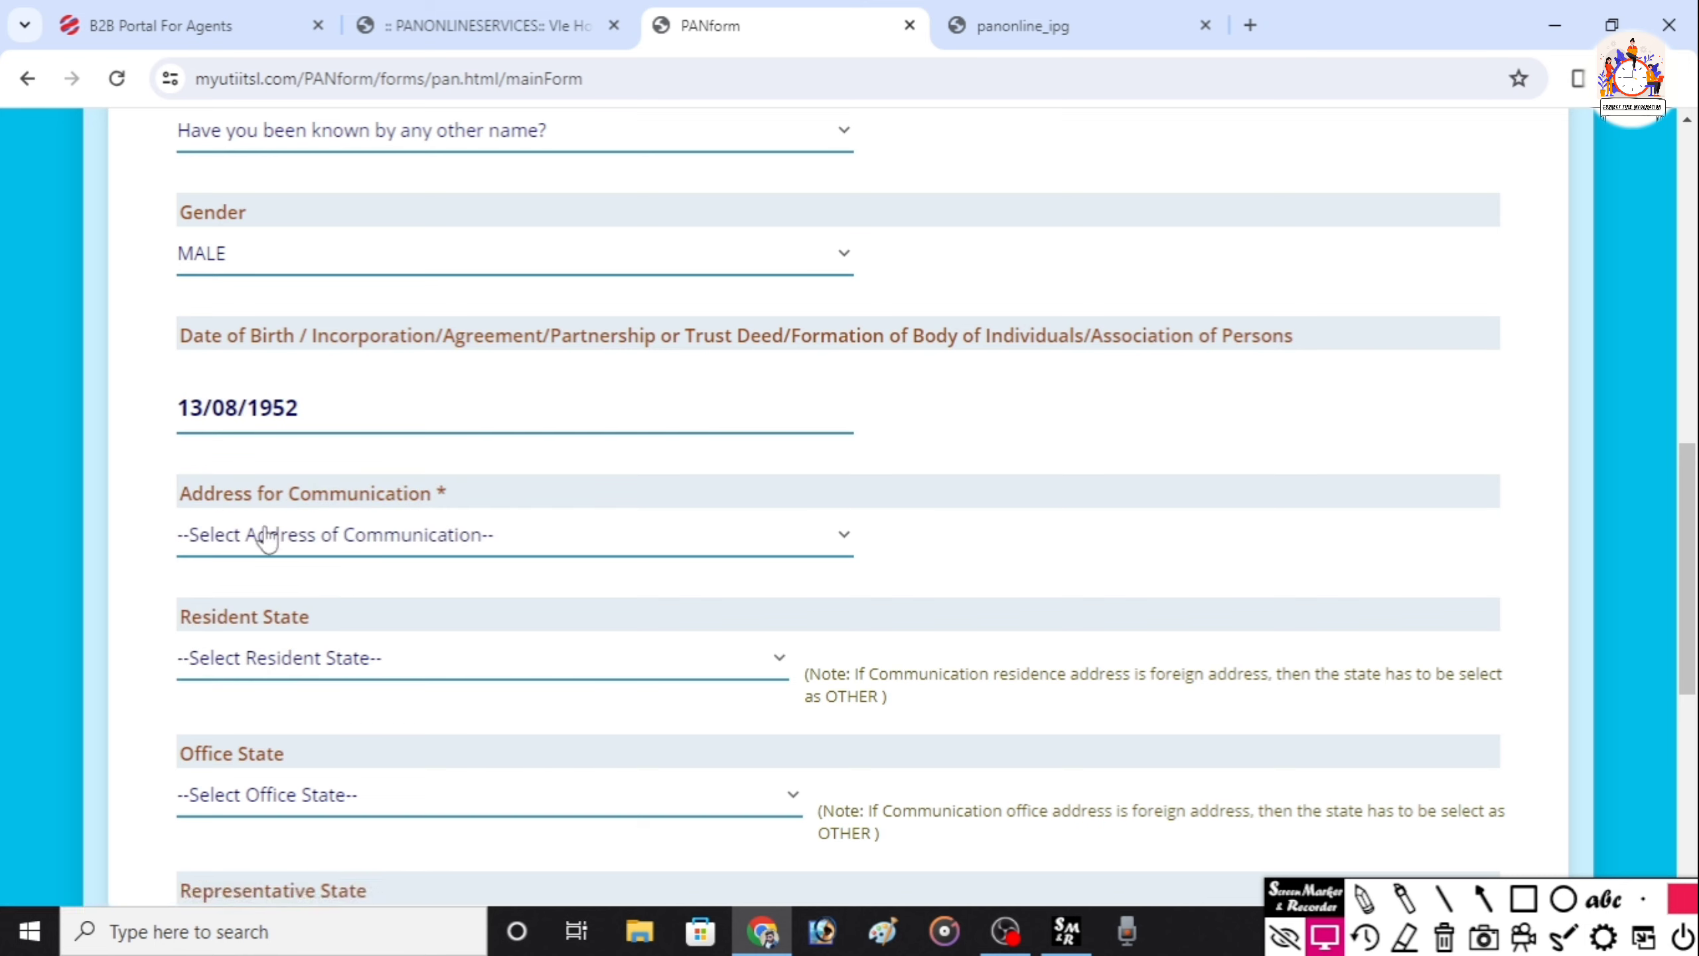
Step: Set the address for communication to RESIDENCE and the resident state to WEST BENGAL
left_click(271, 538)
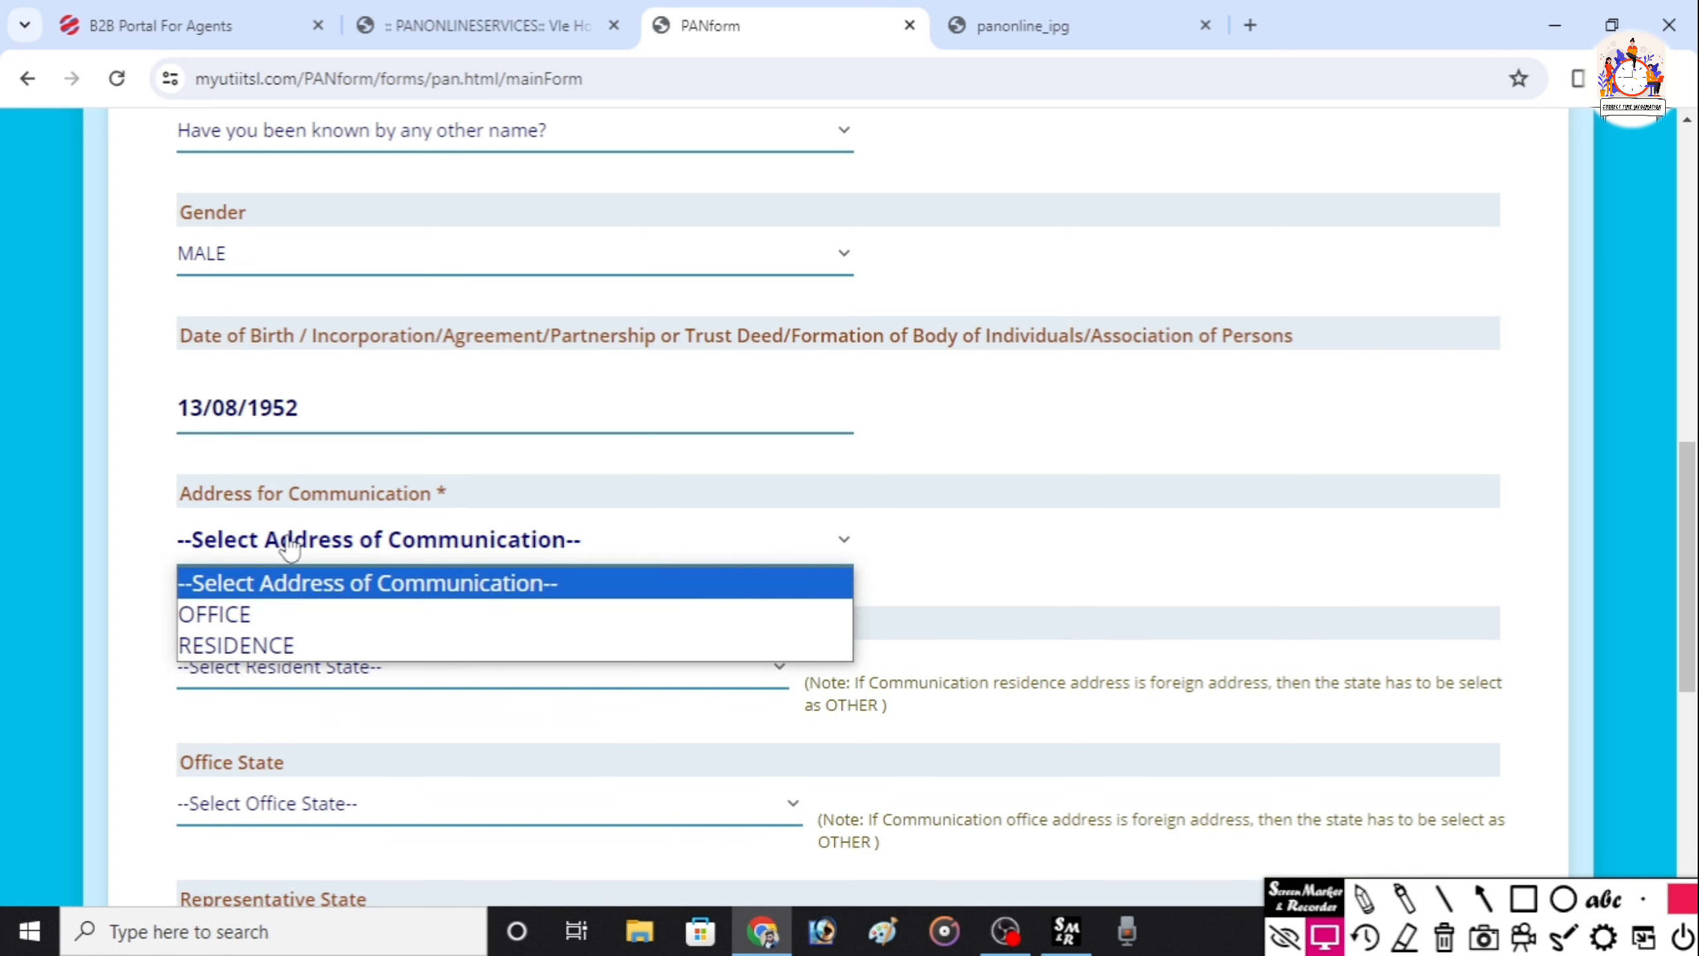
left_click(289, 644)
left_click(318, 679)
scroll(334, 425, "down", 6)
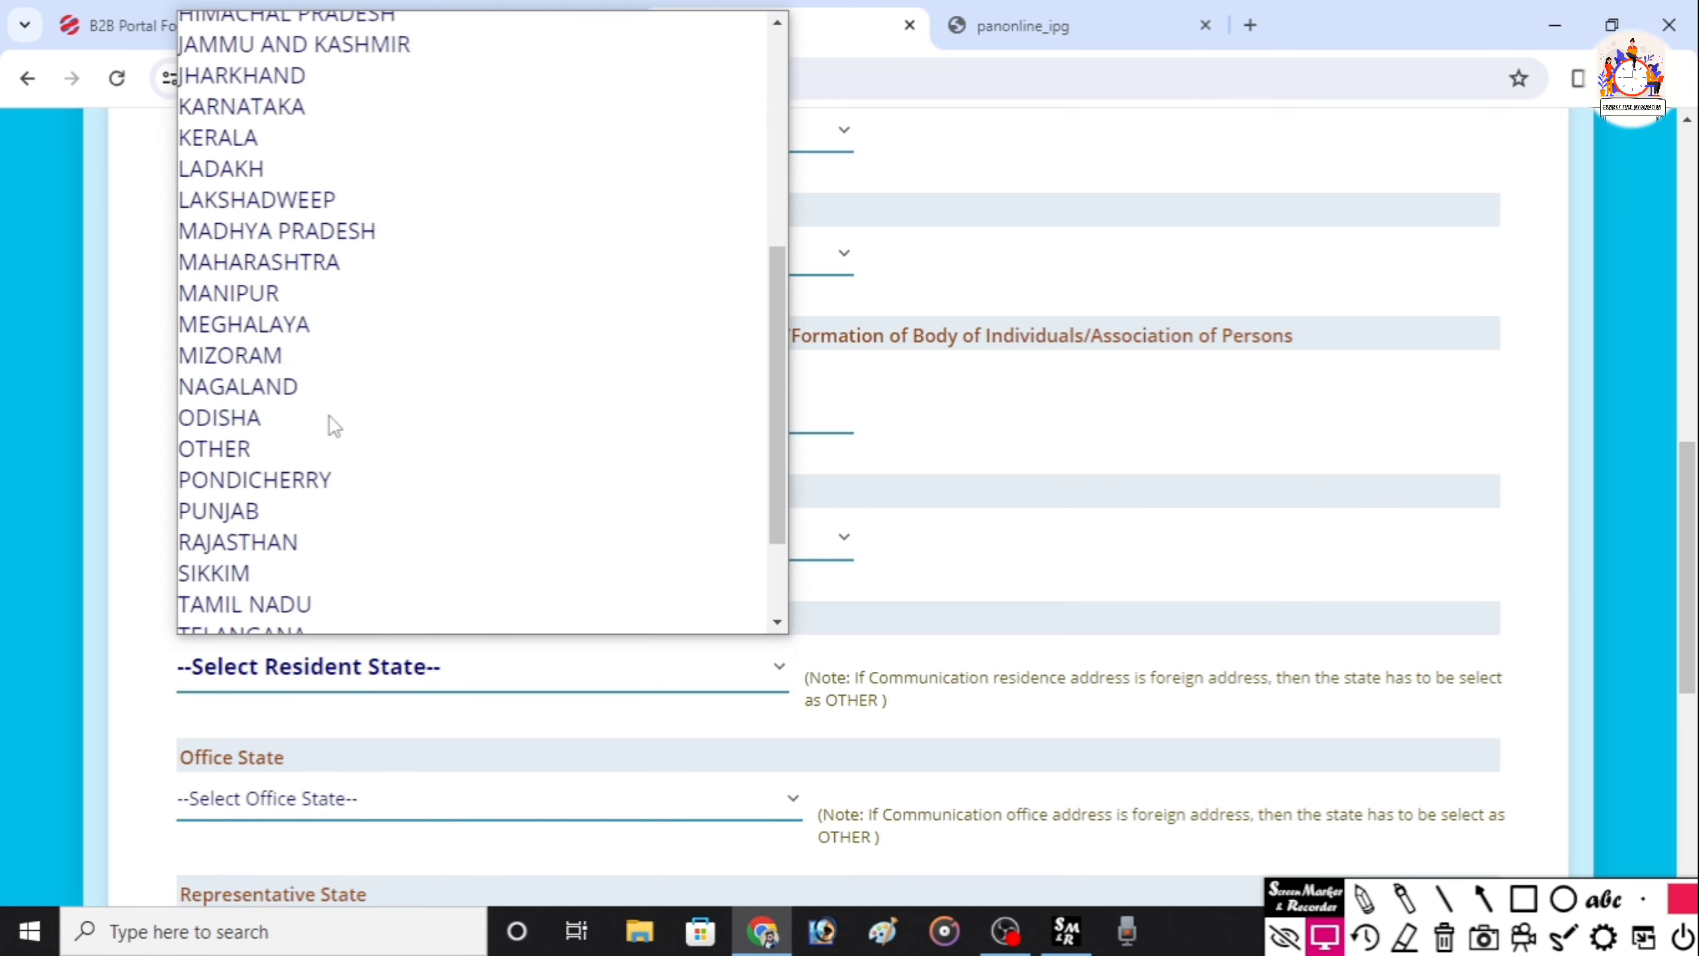
left_click(347, 614)
Step: Outline the Representative State field with a rectangle
scroll(567, 705, "down", 2)
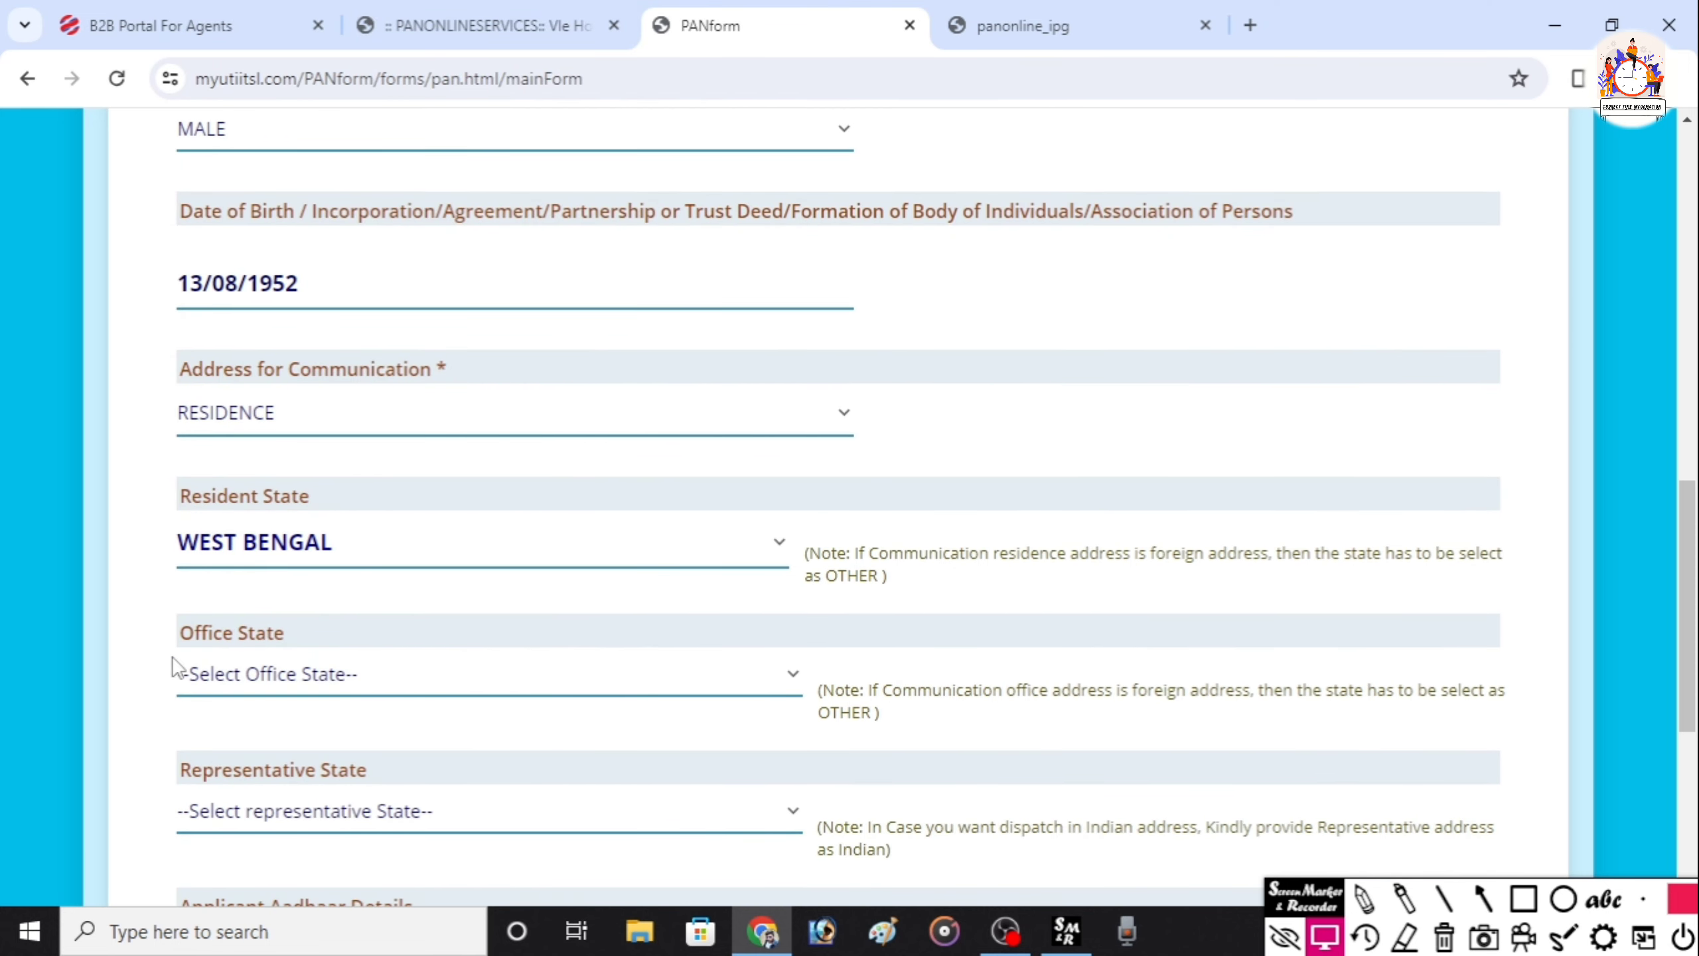
scroll(505, 681, "down", 4)
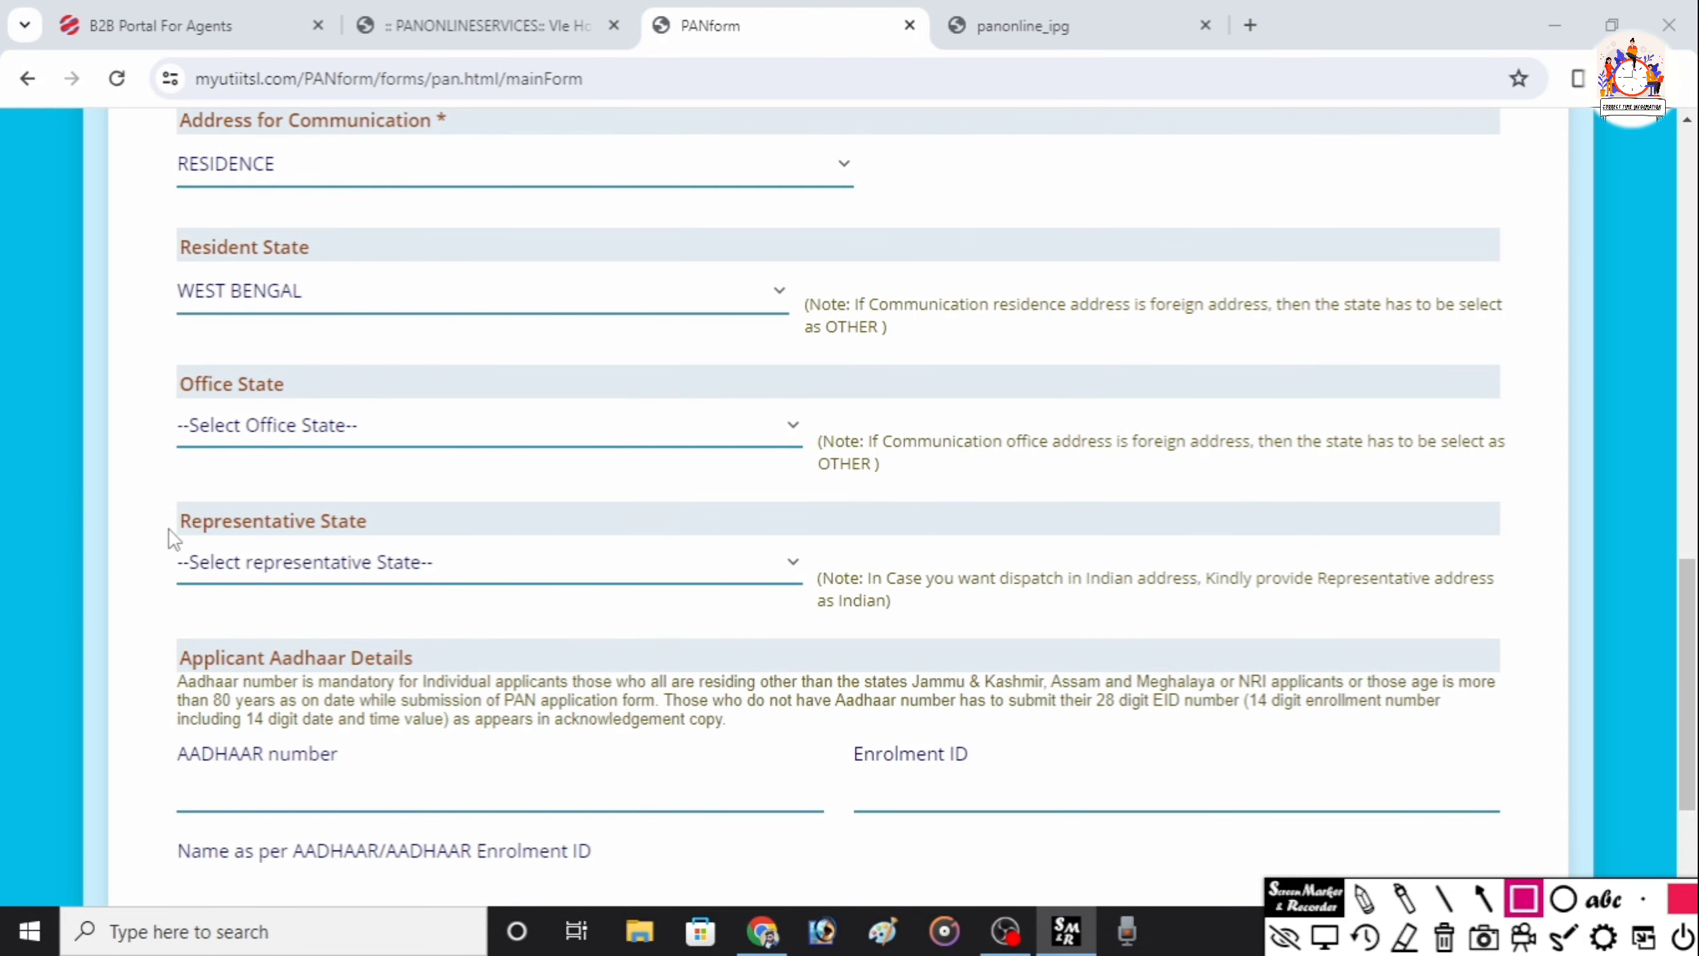
mouse_move(151, 537)
left_mouse_down()
mouse_move(273, 569)
mouse_move(819, 592)
left_mouse_up()
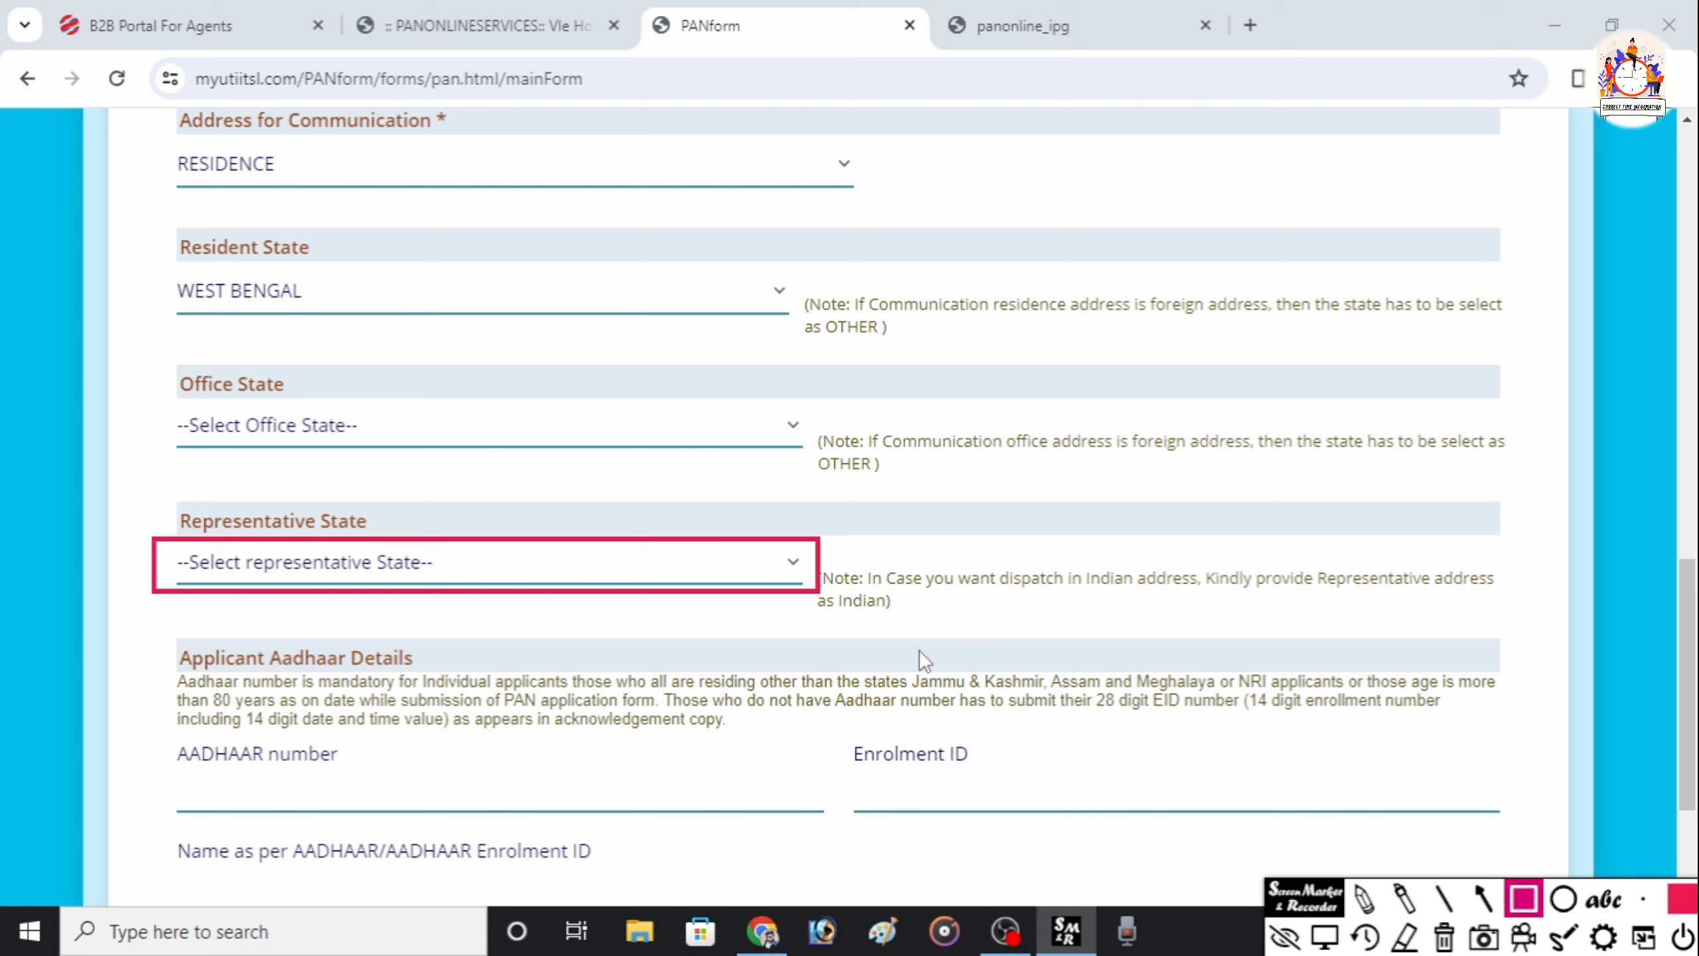
Step: Outline the AADHAAR number field and the Re-Enter AADHAAR No box, and confirm the re-entered Aadhaar number
scroll(925, 661, "down", 3)
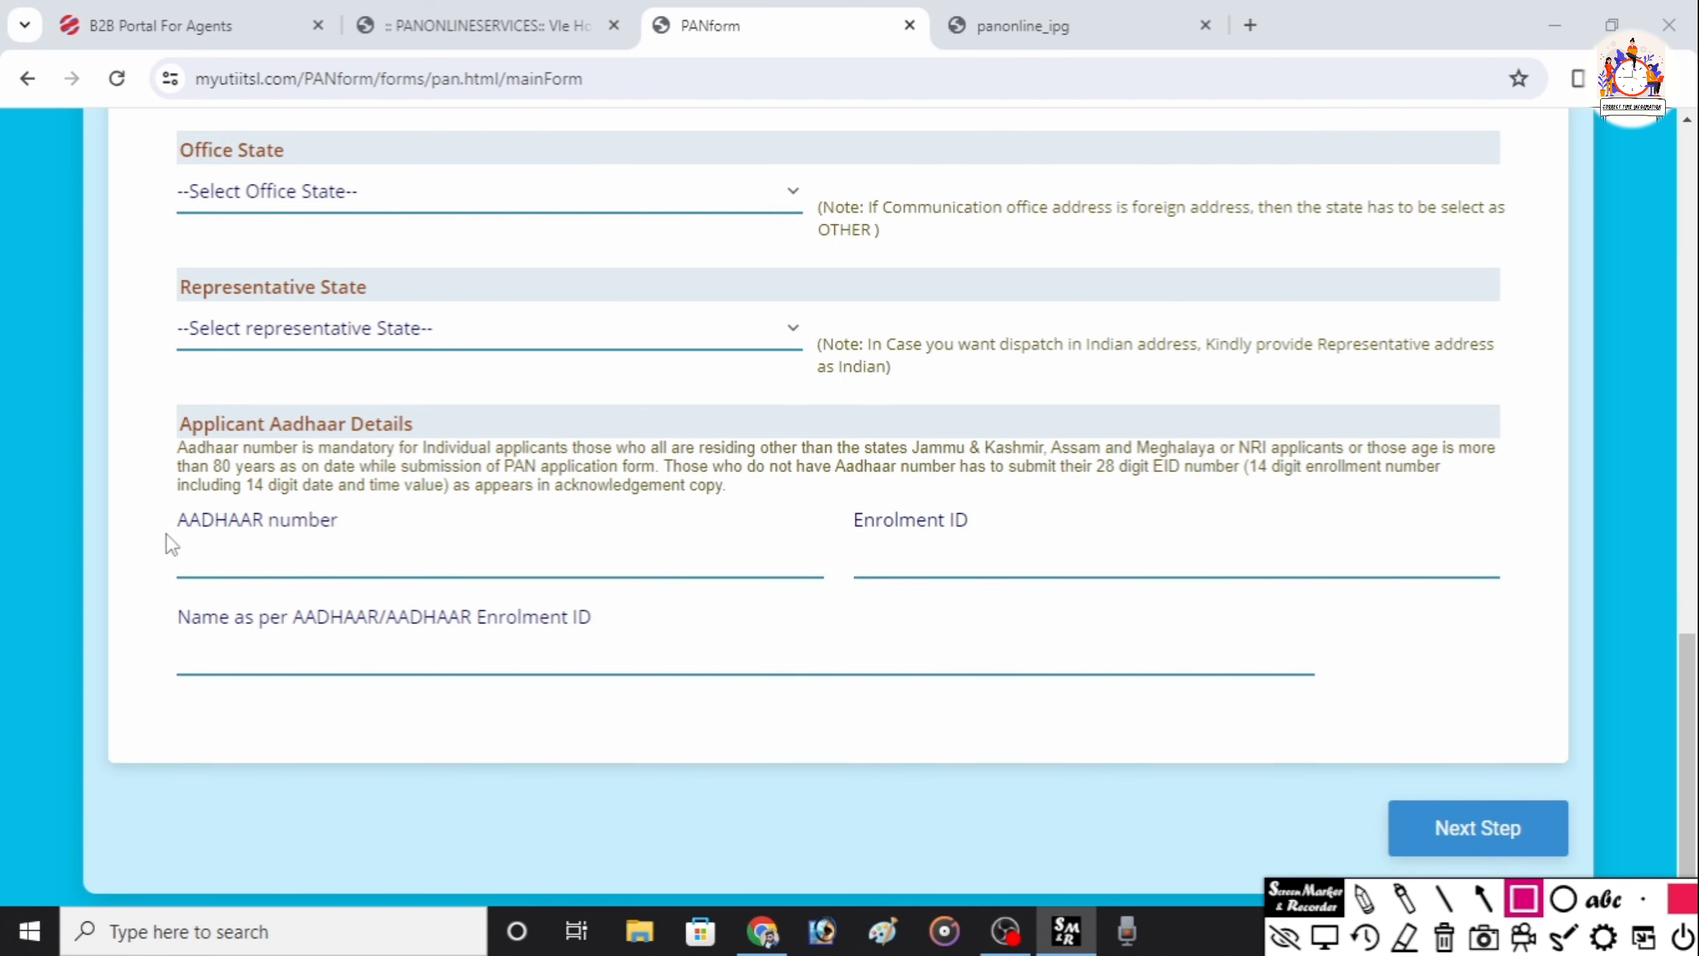
mouse_move(168, 536)
left_mouse_down()
mouse_move(401, 593)
mouse_move(819, 600)
left_mouse_up()
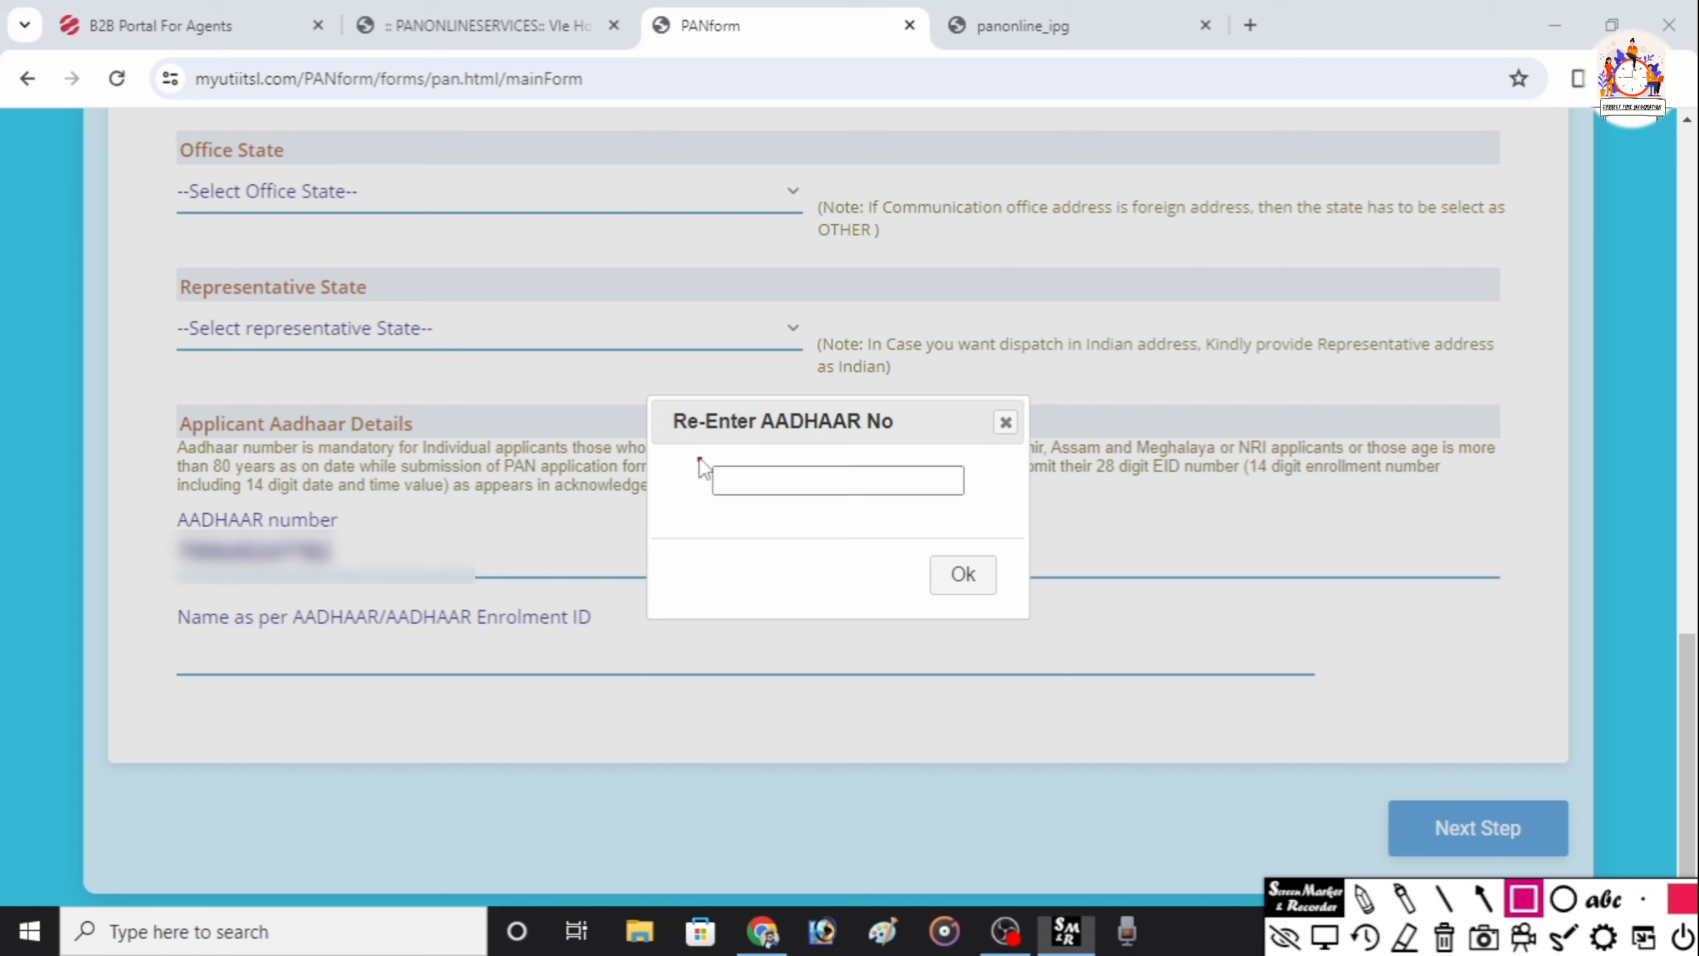
left_click_drag(698, 458, 989, 511)
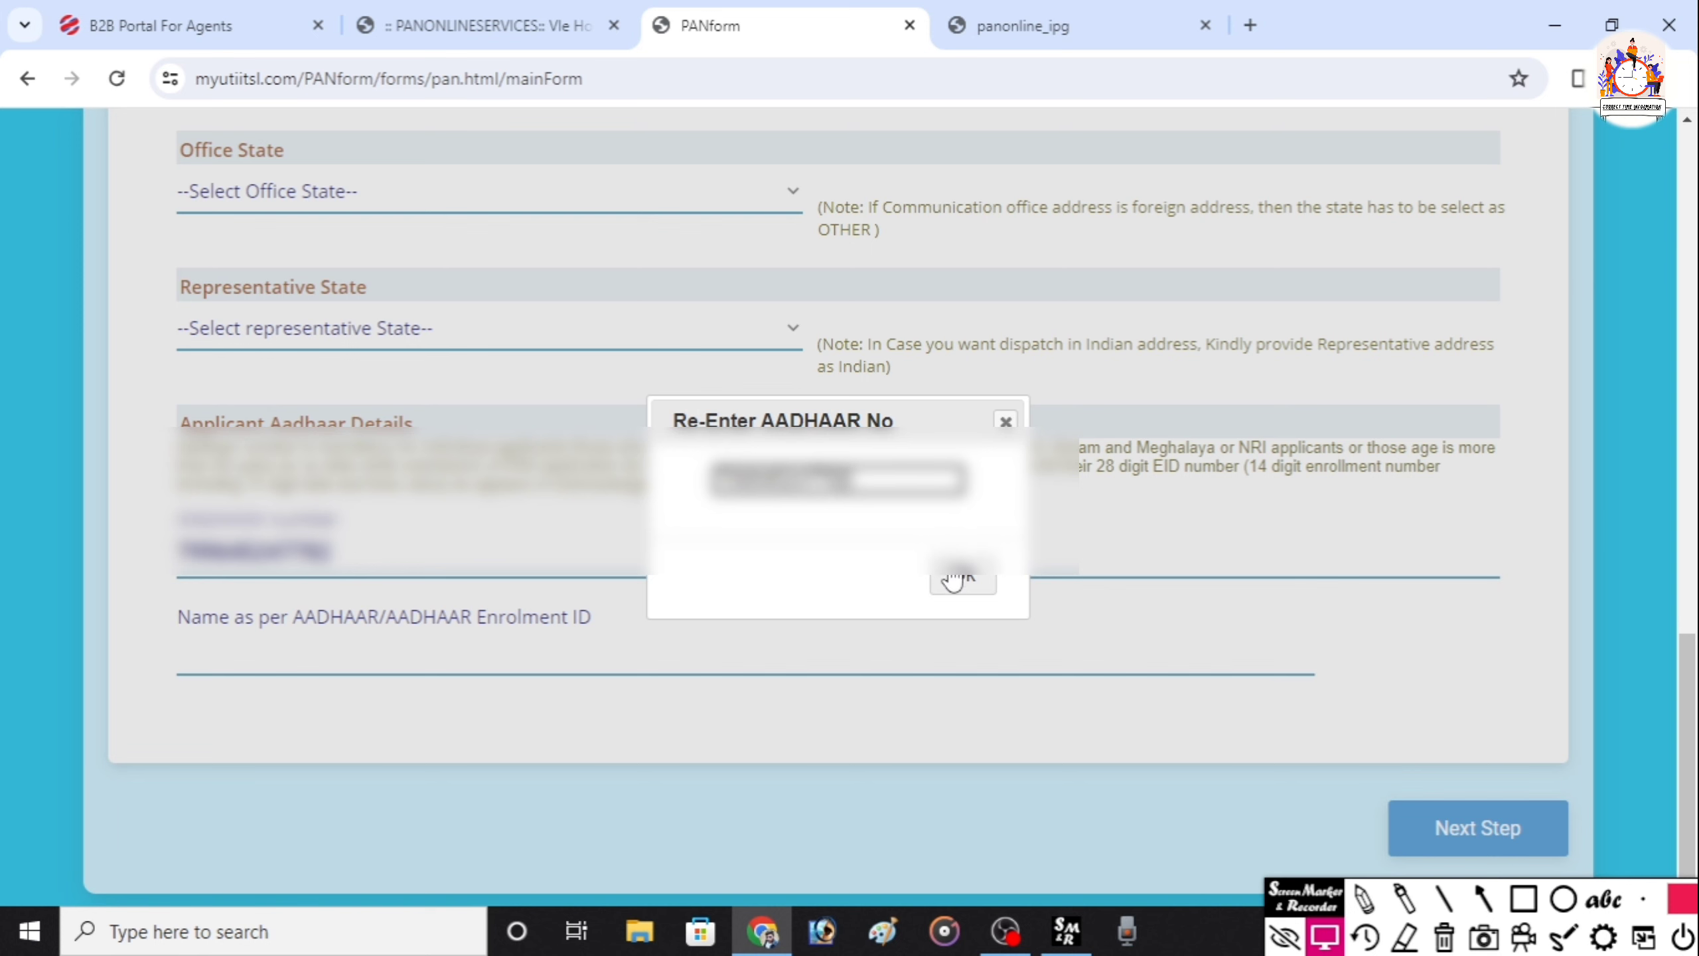
left_click(956, 582)
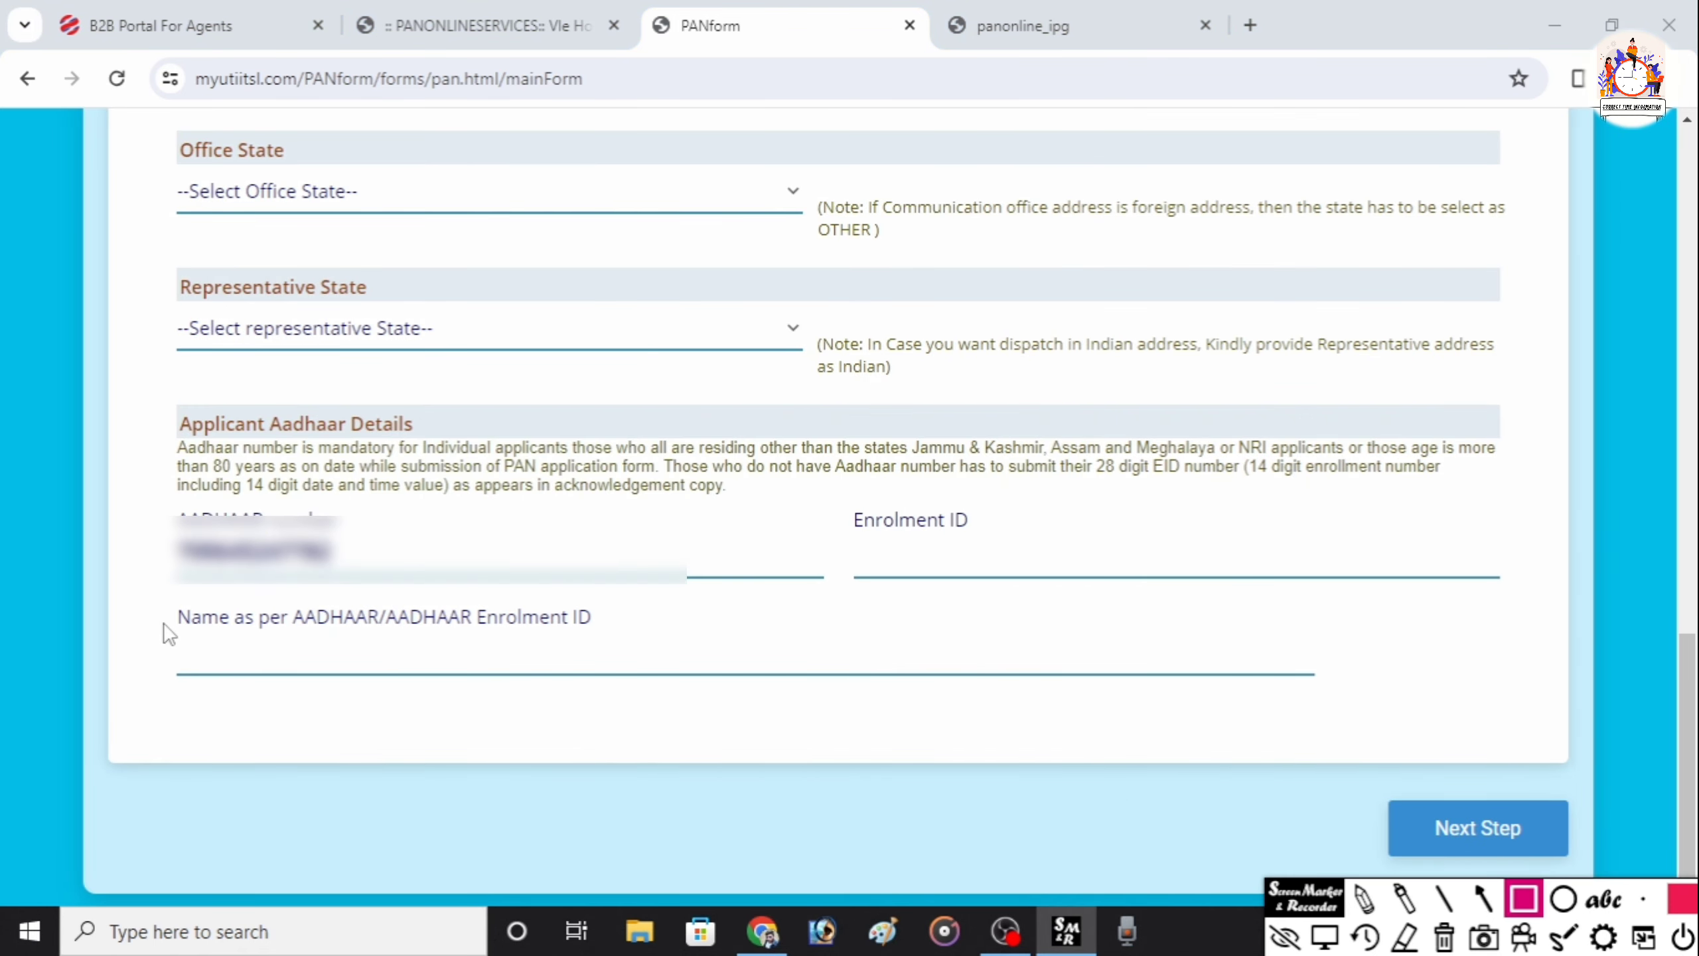
Step: Outline the Name as per AADHAAR/AADHAAR Enrolment ID field and the Next Step option with rectangles
mouse_move(163, 625)
left_mouse_down()
mouse_move(612, 678)
mouse_move(1417, 690)
mouse_move(1353, 681)
left_mouse_up()
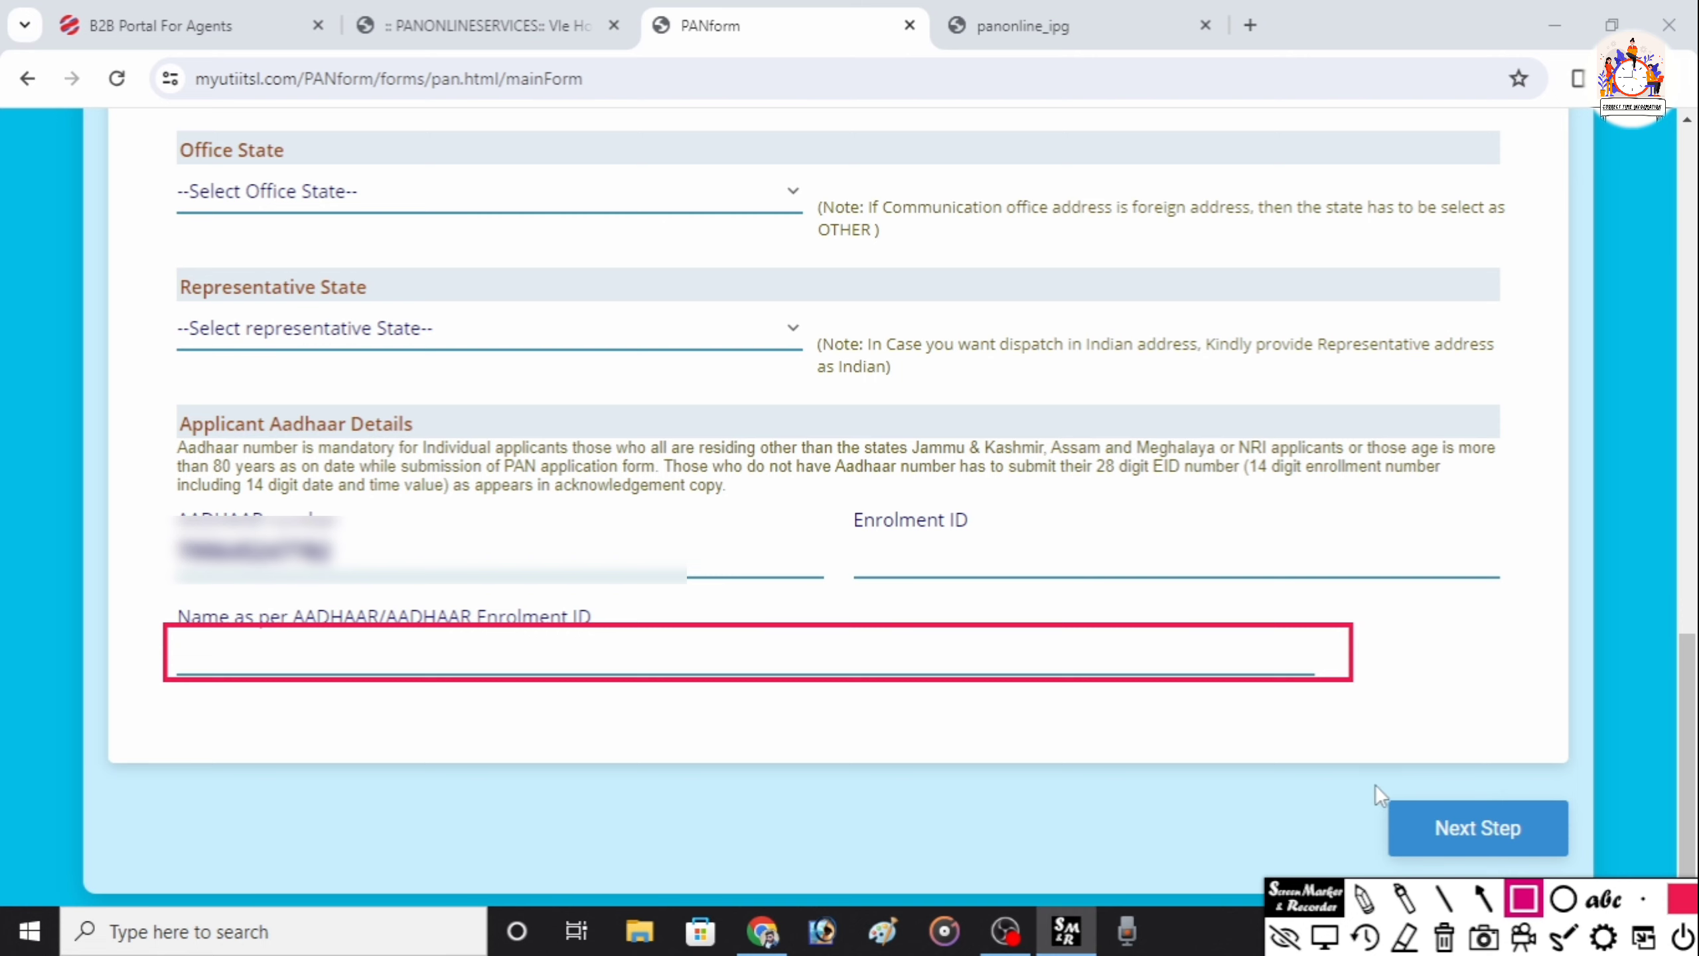
mouse_move(1373, 781)
left_mouse_down()
mouse_move(1438, 830)
mouse_move(1590, 870)
left_mouse_up()
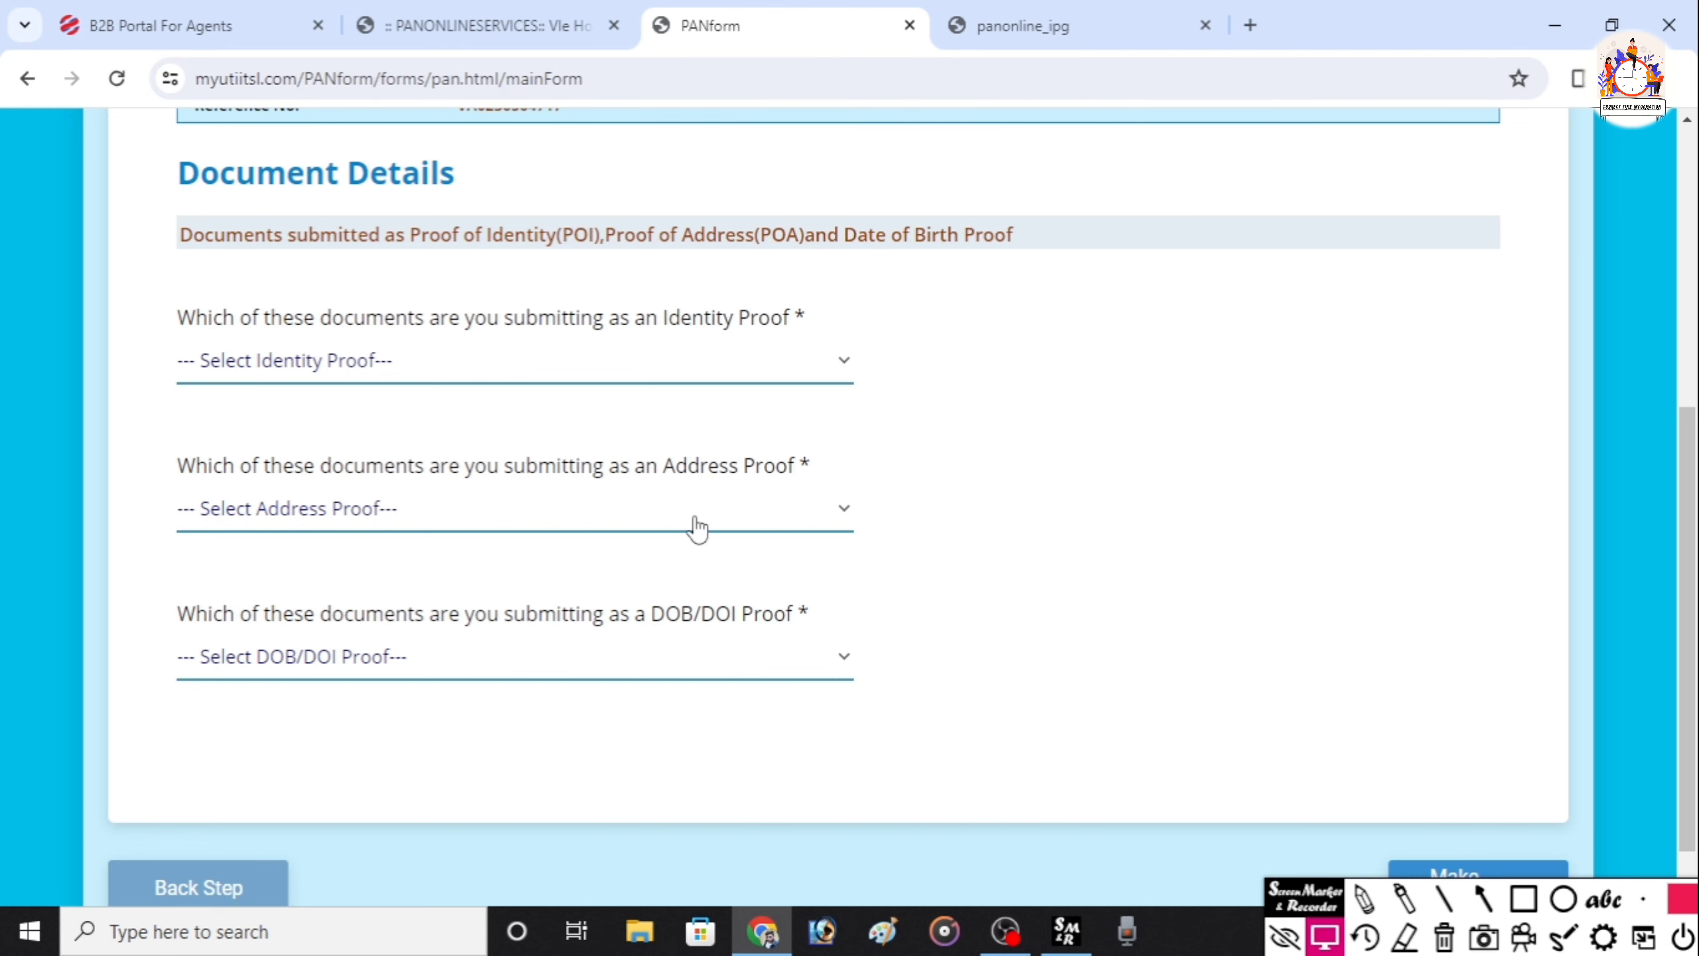
Step: Choose AADHAAR Card issued by UIDAI (In Copy) as the identity, address and DOB/DOI proof
left_click(658, 373)
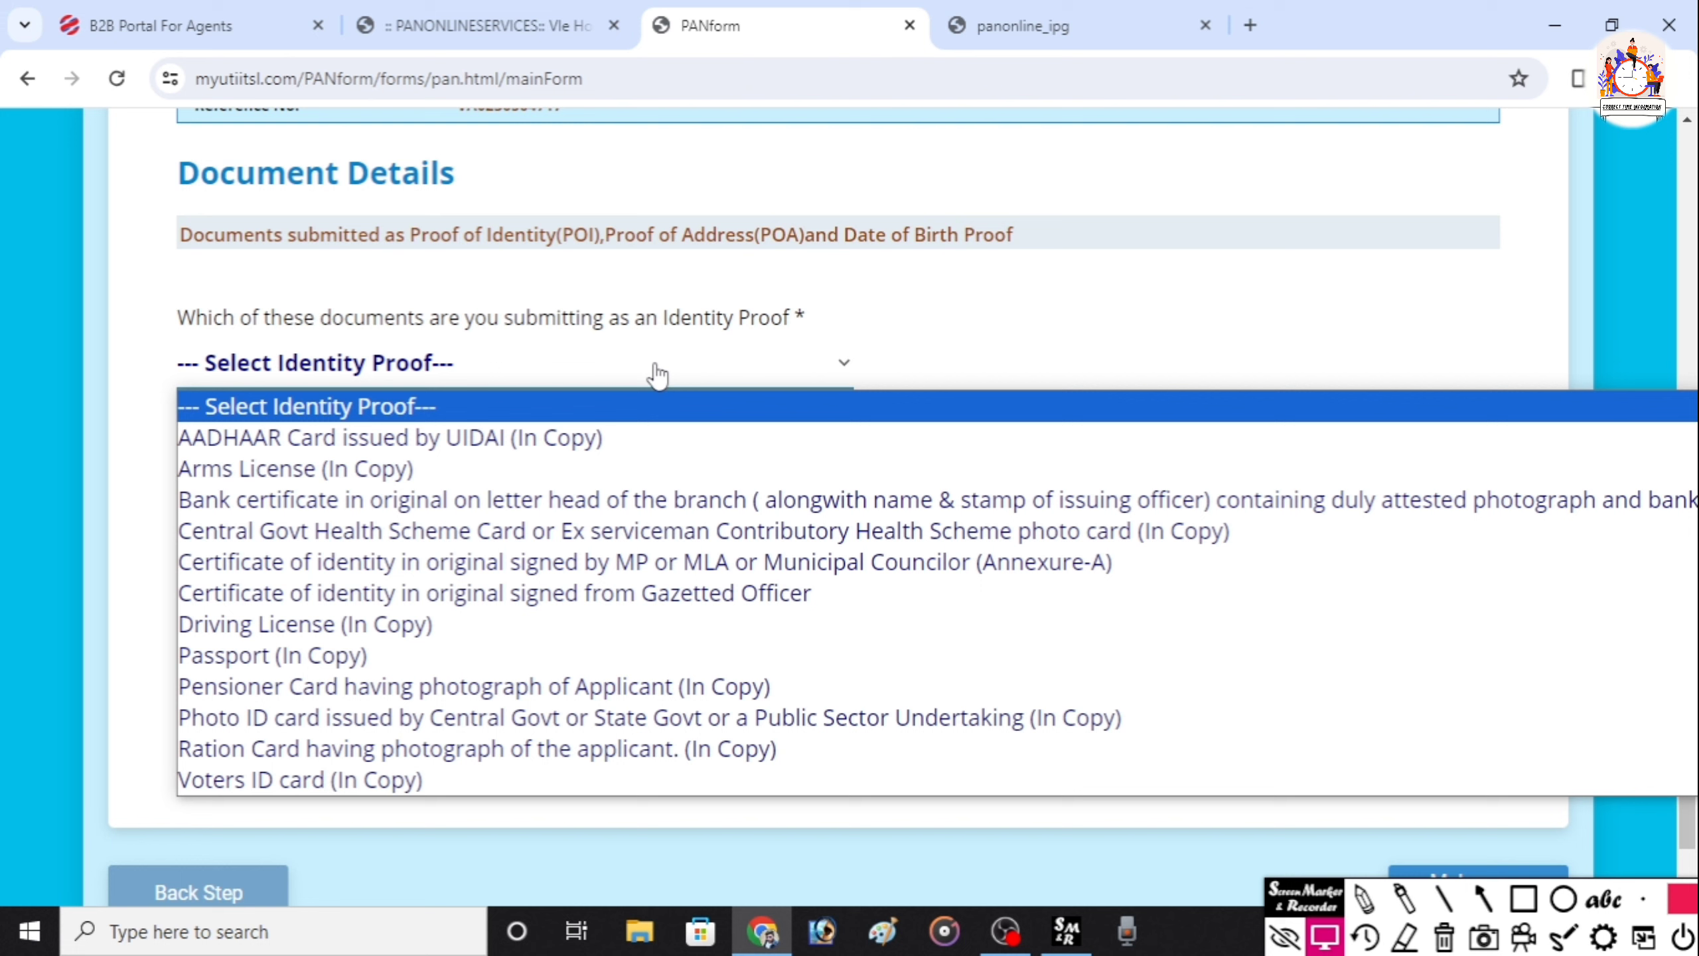
left_click(638, 447)
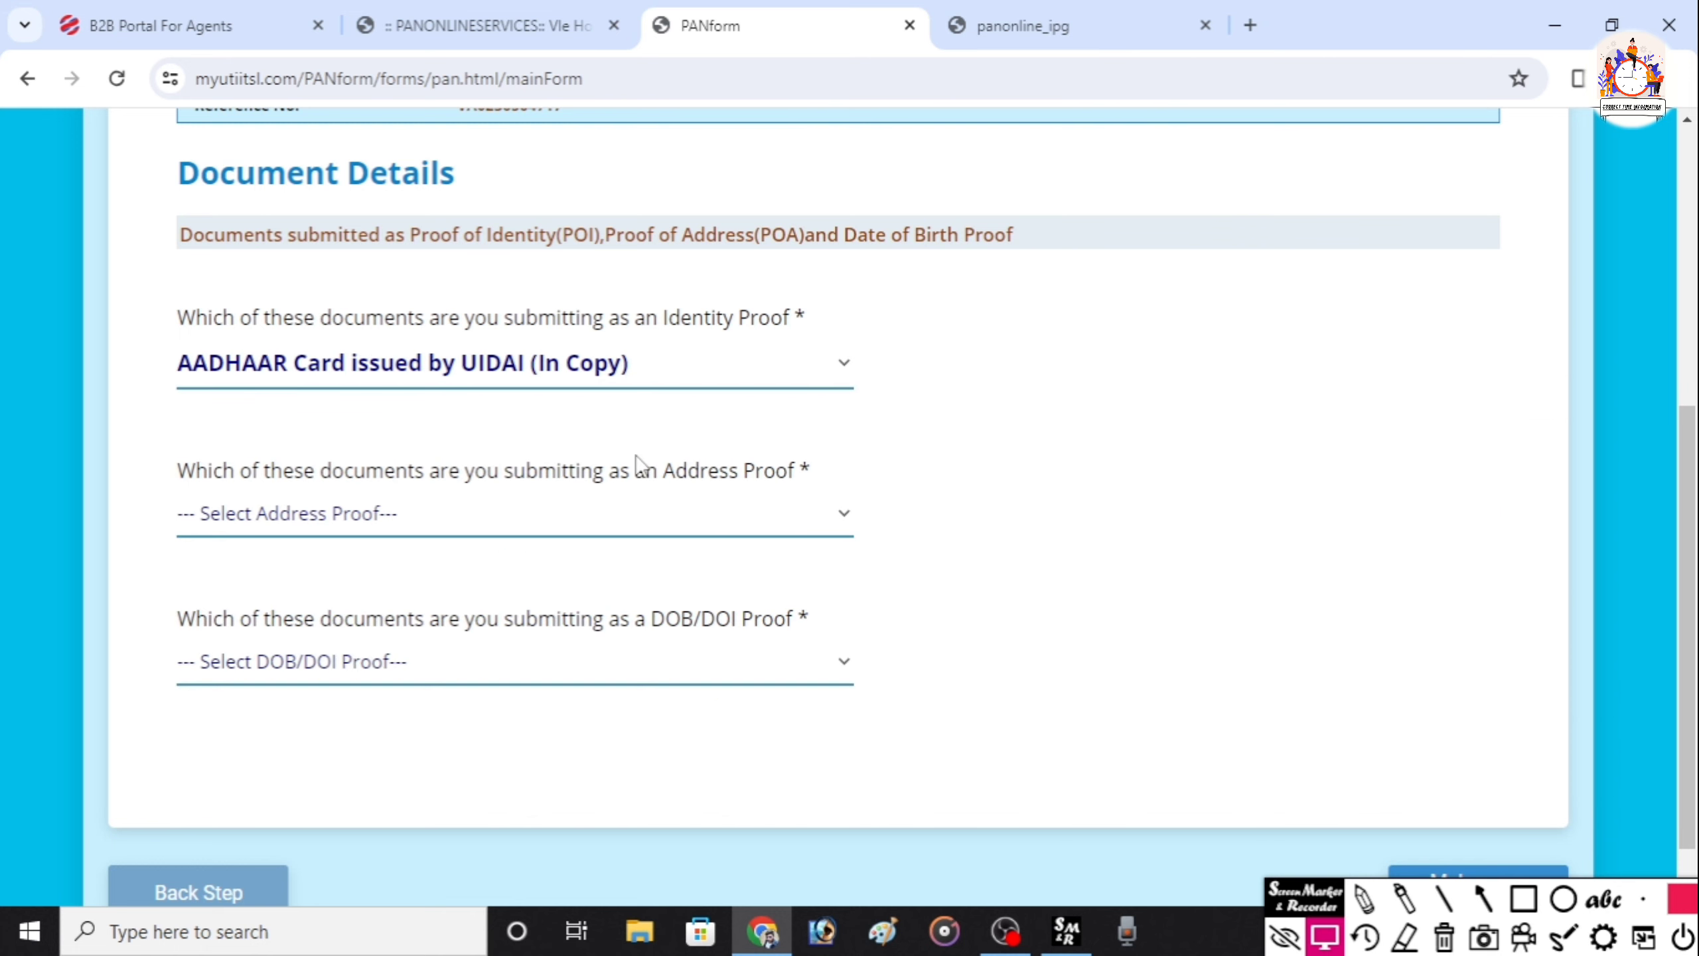
left_click(630, 536)
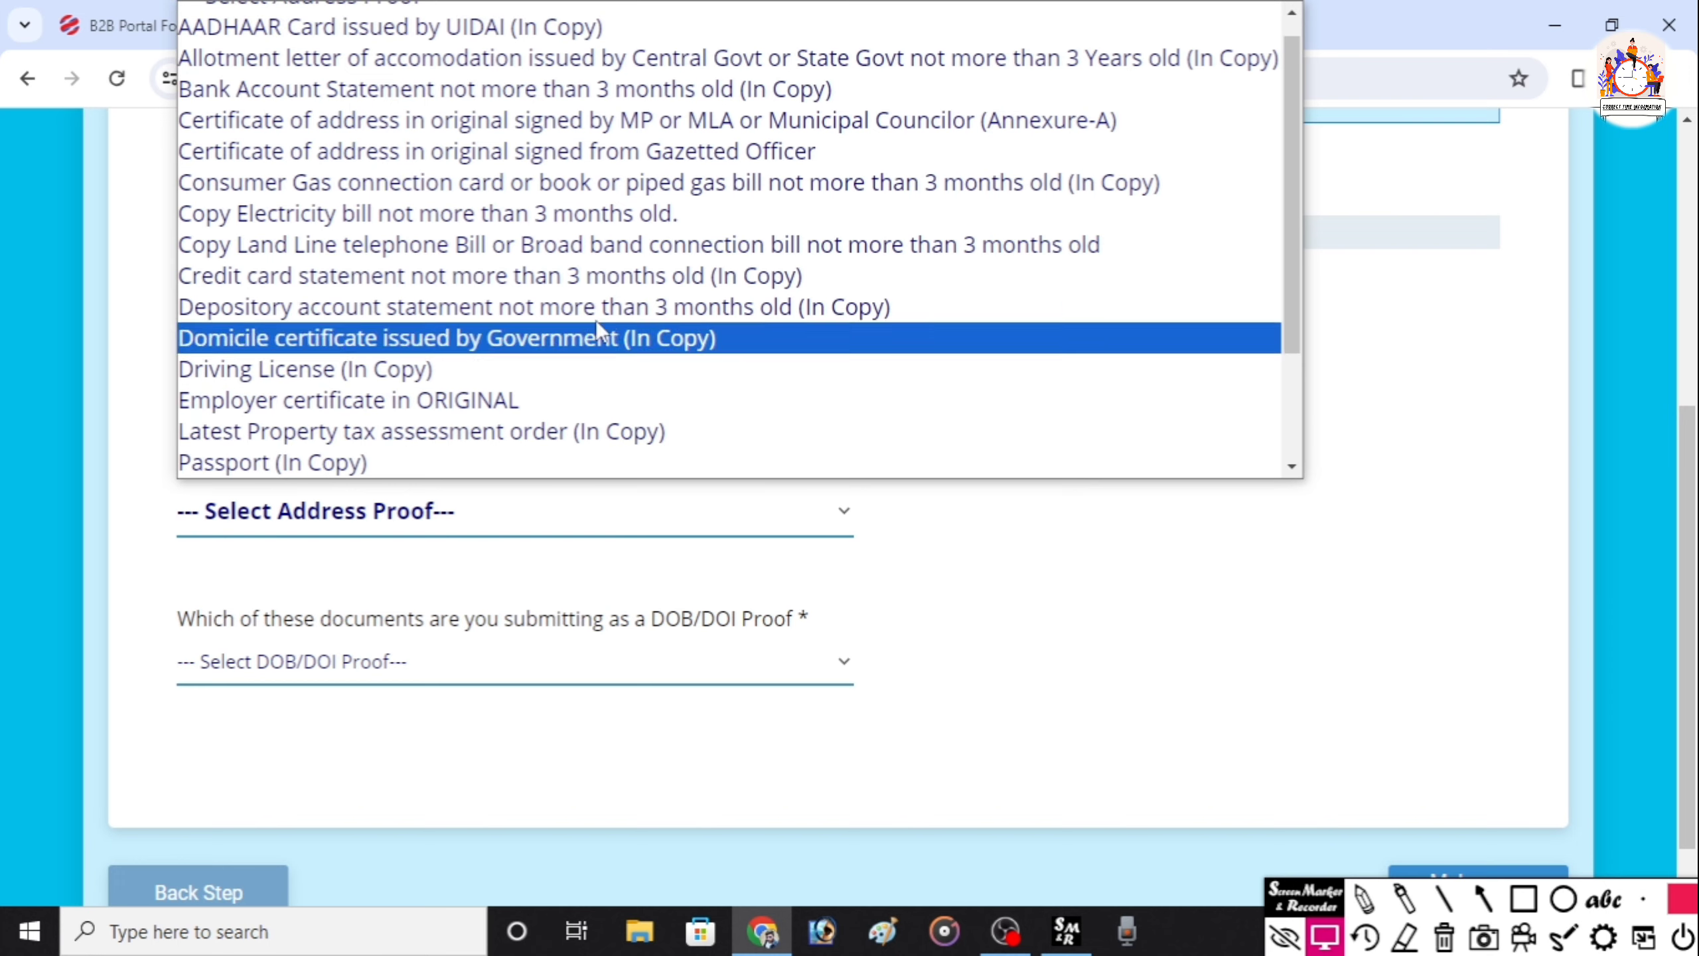
left_click(587, 42)
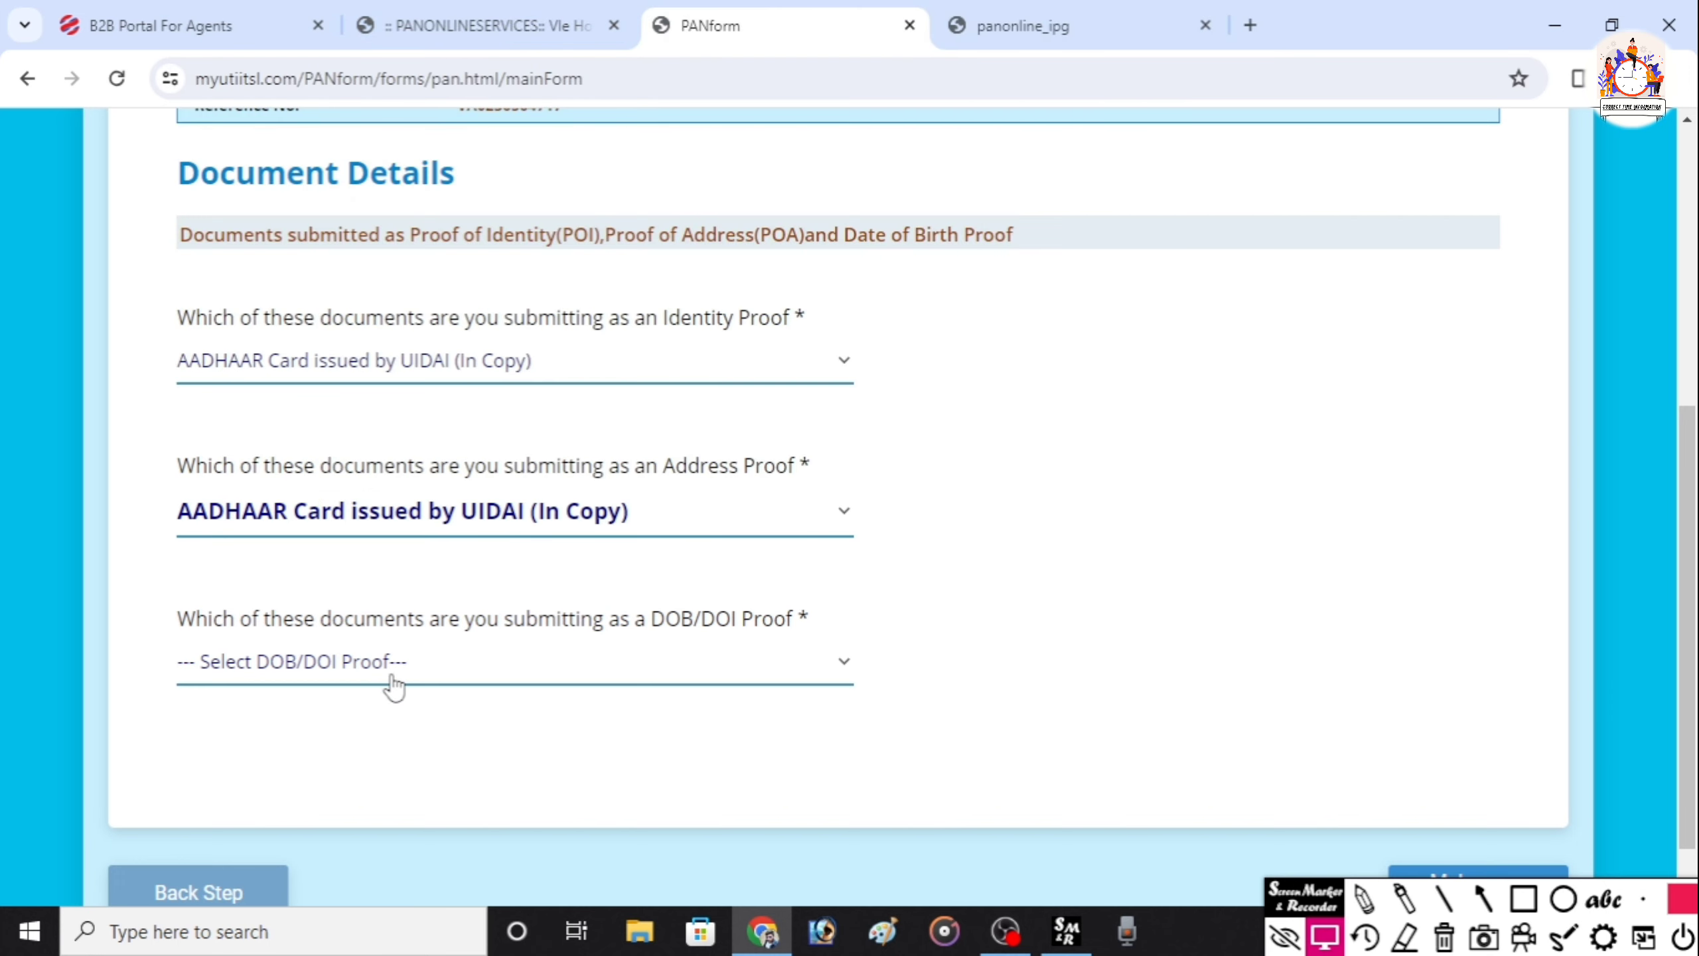
left_click(509, 669)
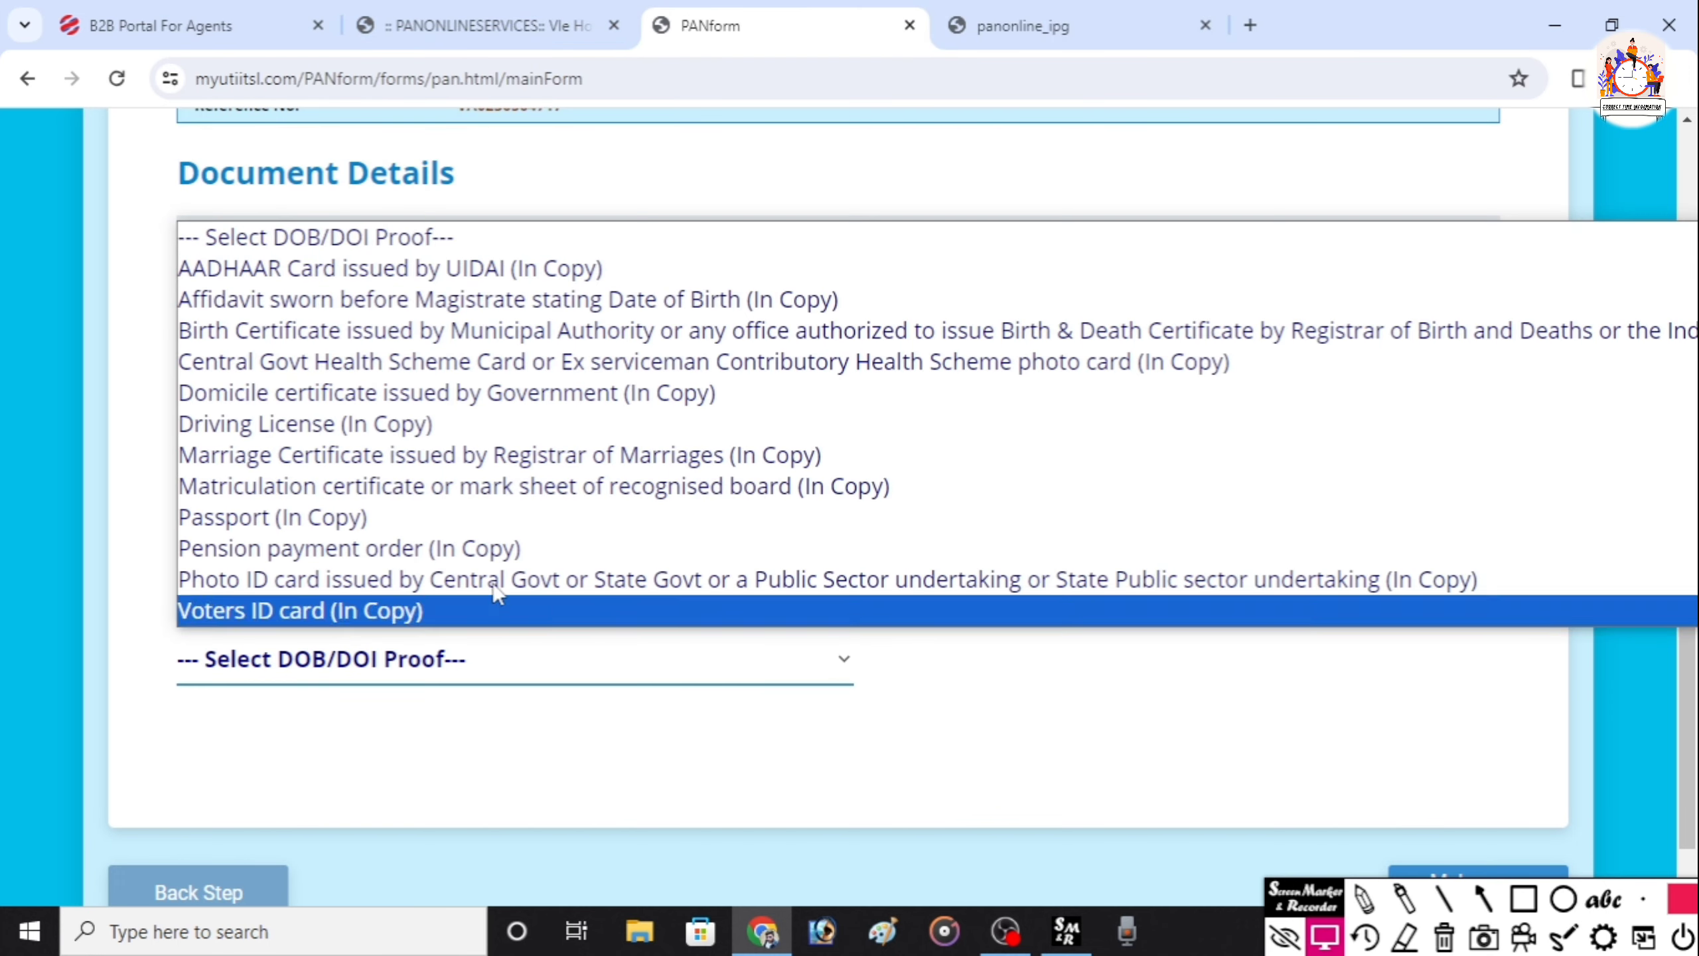
left_click(485, 269)
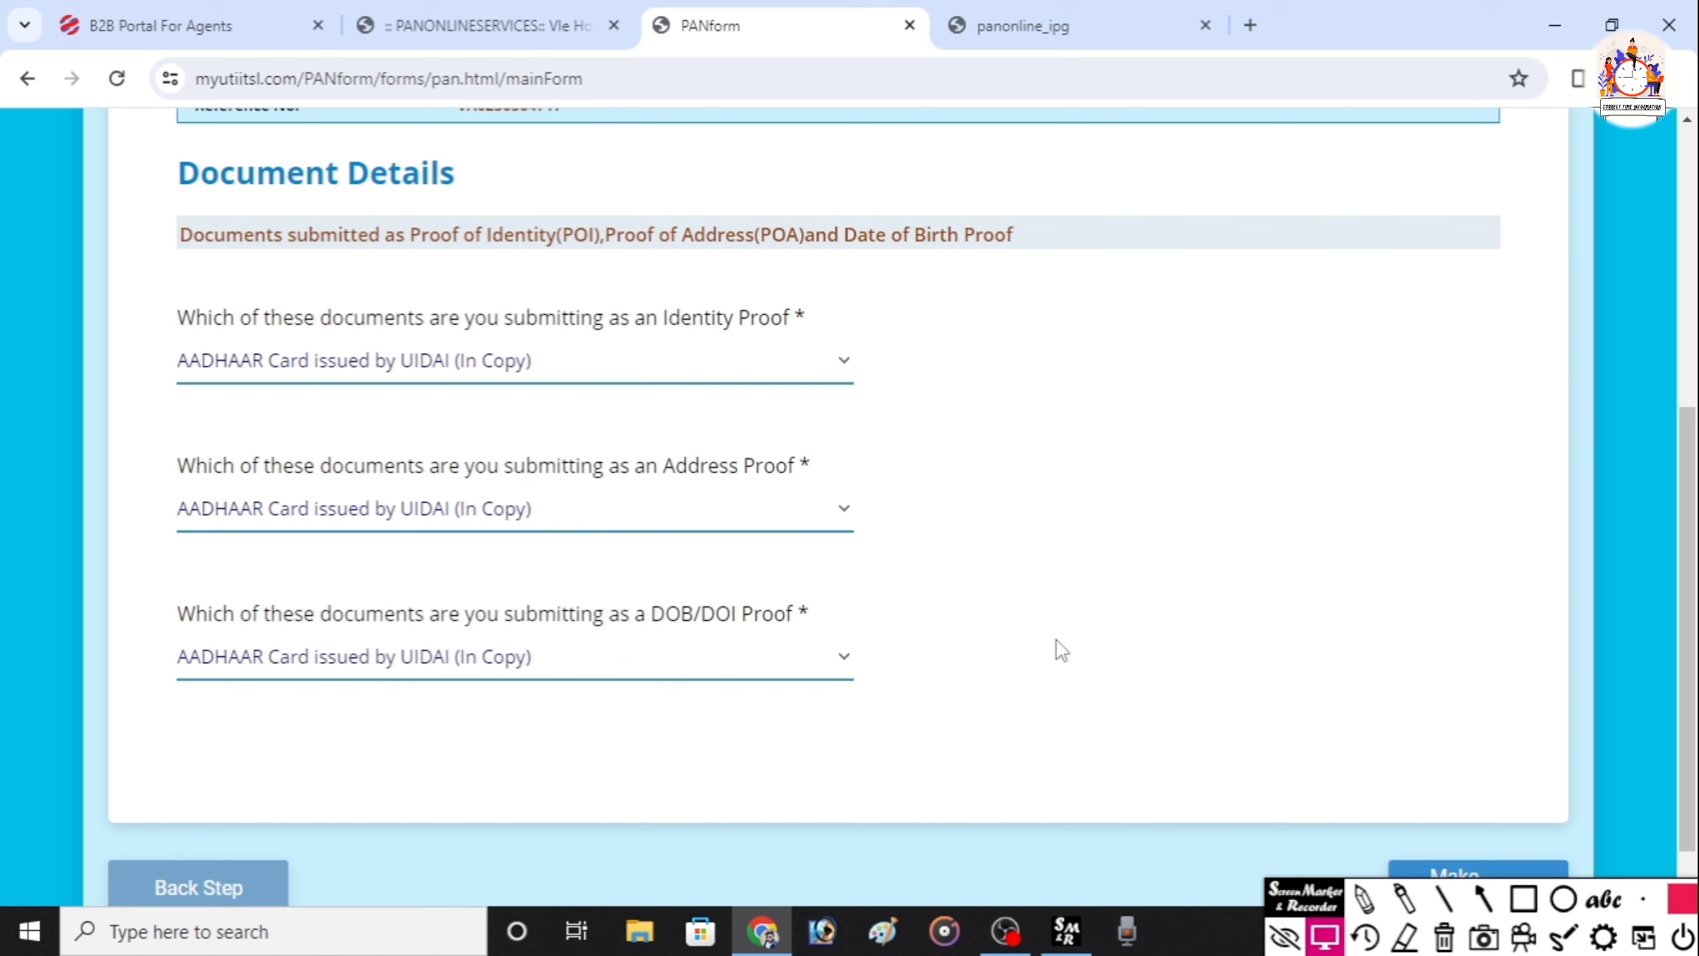
Step: Outline the Make Payment option below the document proofs with a rectangle
scroll(1271, 703, "down", 1)
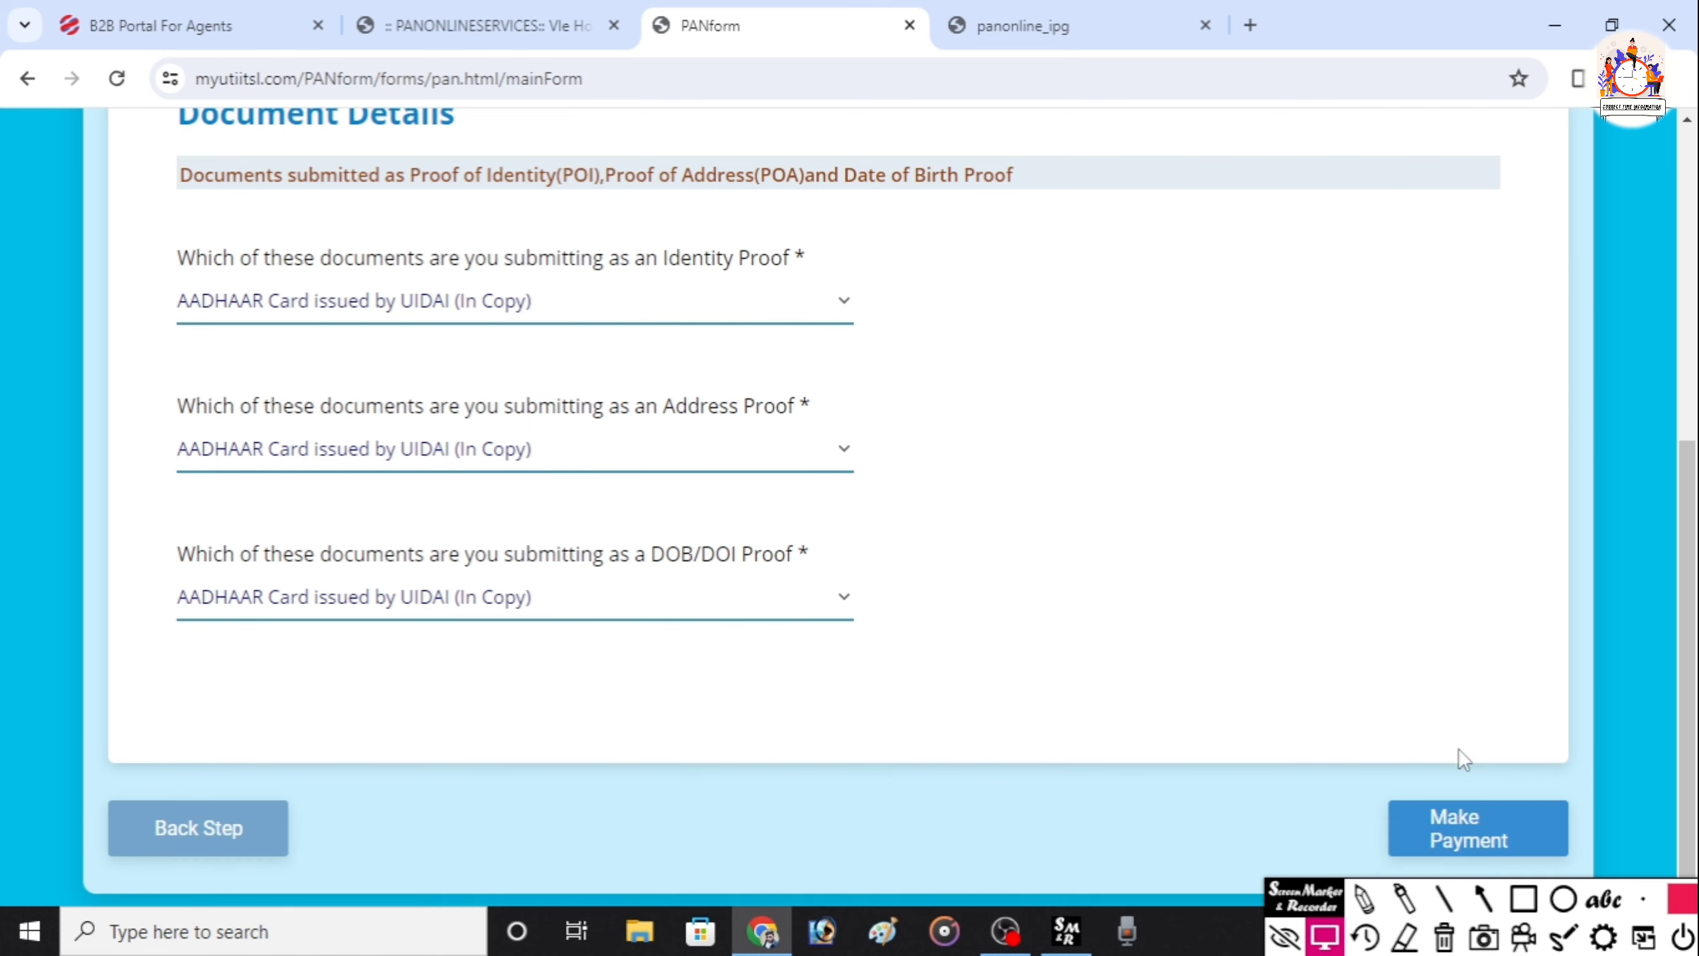
left_click(1523, 898)
mouse_move(1383, 779)
left_mouse_down()
mouse_move(1405, 811)
mouse_move(1599, 851)
left_mouse_up()
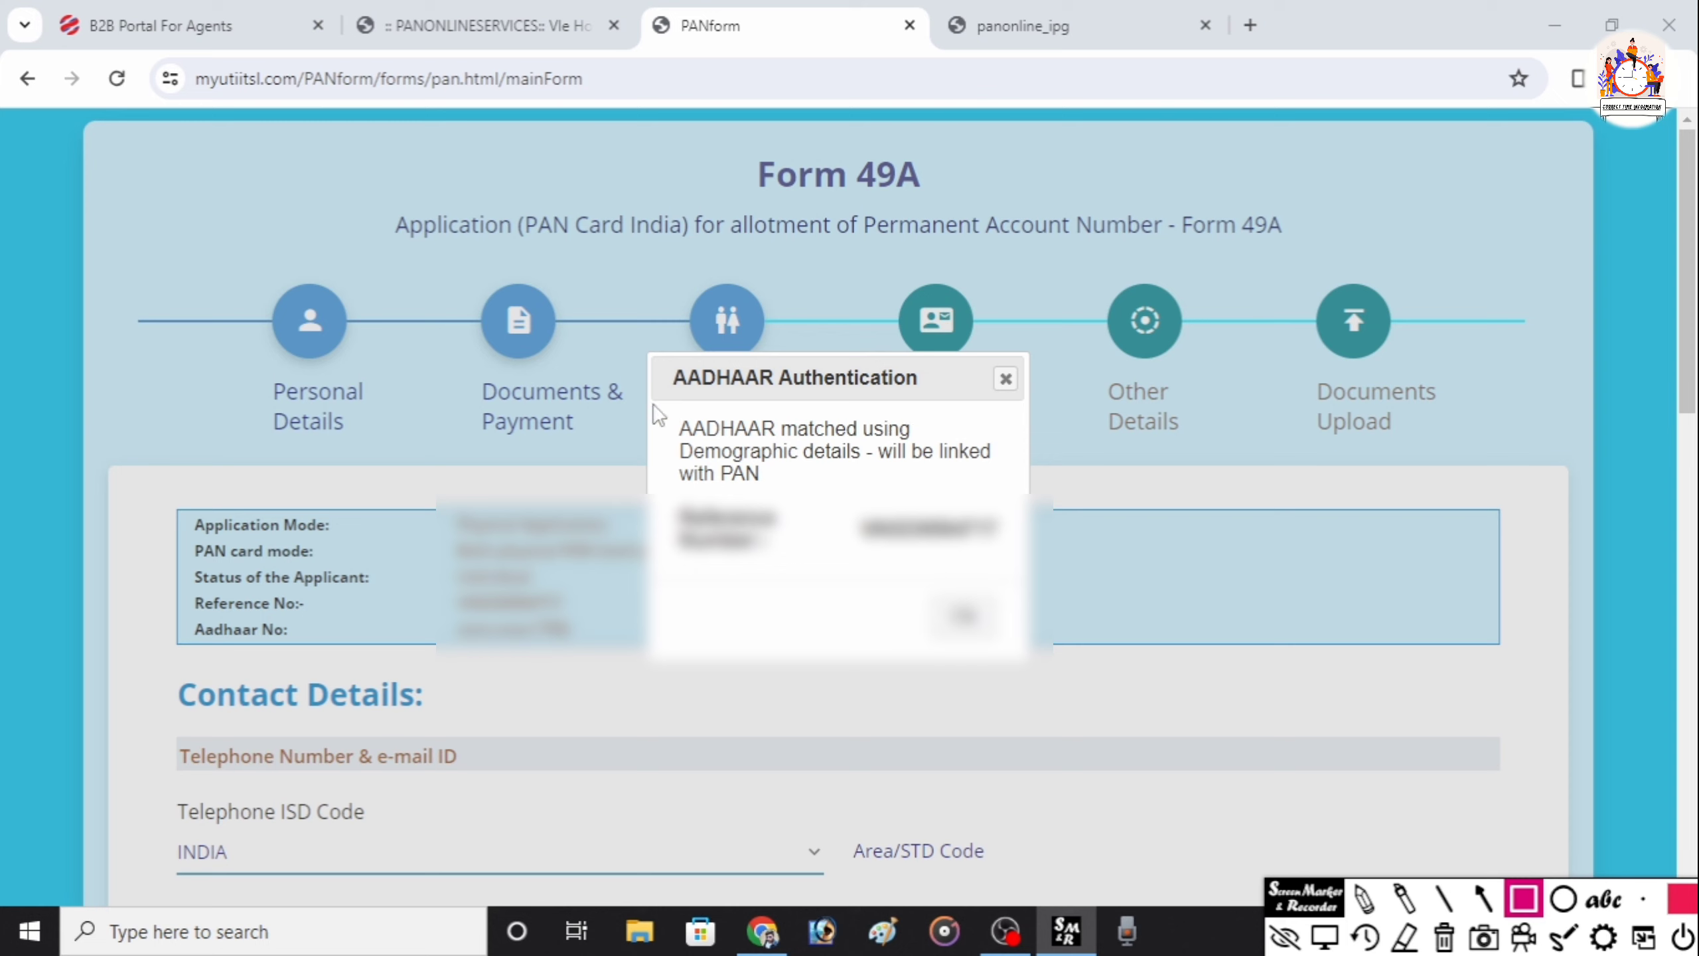
Step: Outline the message and the Ok confirmation in the AADHAAR Authentication dialog
mouse_move(648, 400)
left_mouse_down()
mouse_move(723, 478)
mouse_move(976, 525)
mouse_move(1011, 495)
mouse_move(1024, 506)
left_mouse_up()
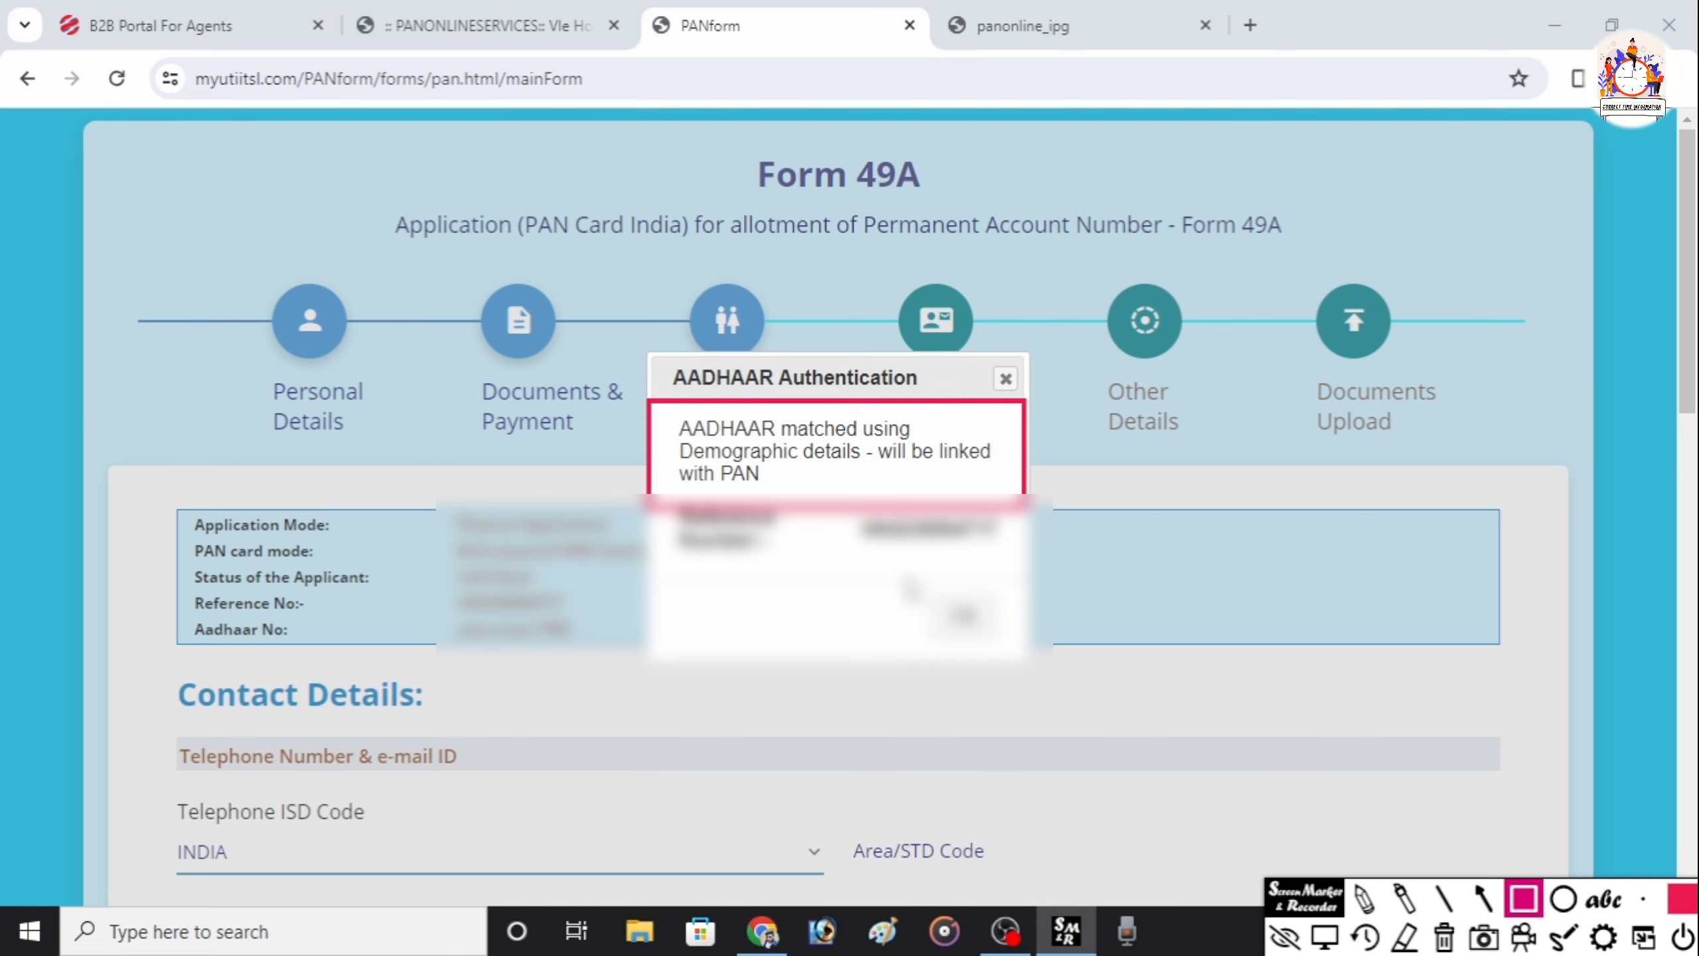
left_click_drag(903, 574, 980, 633)
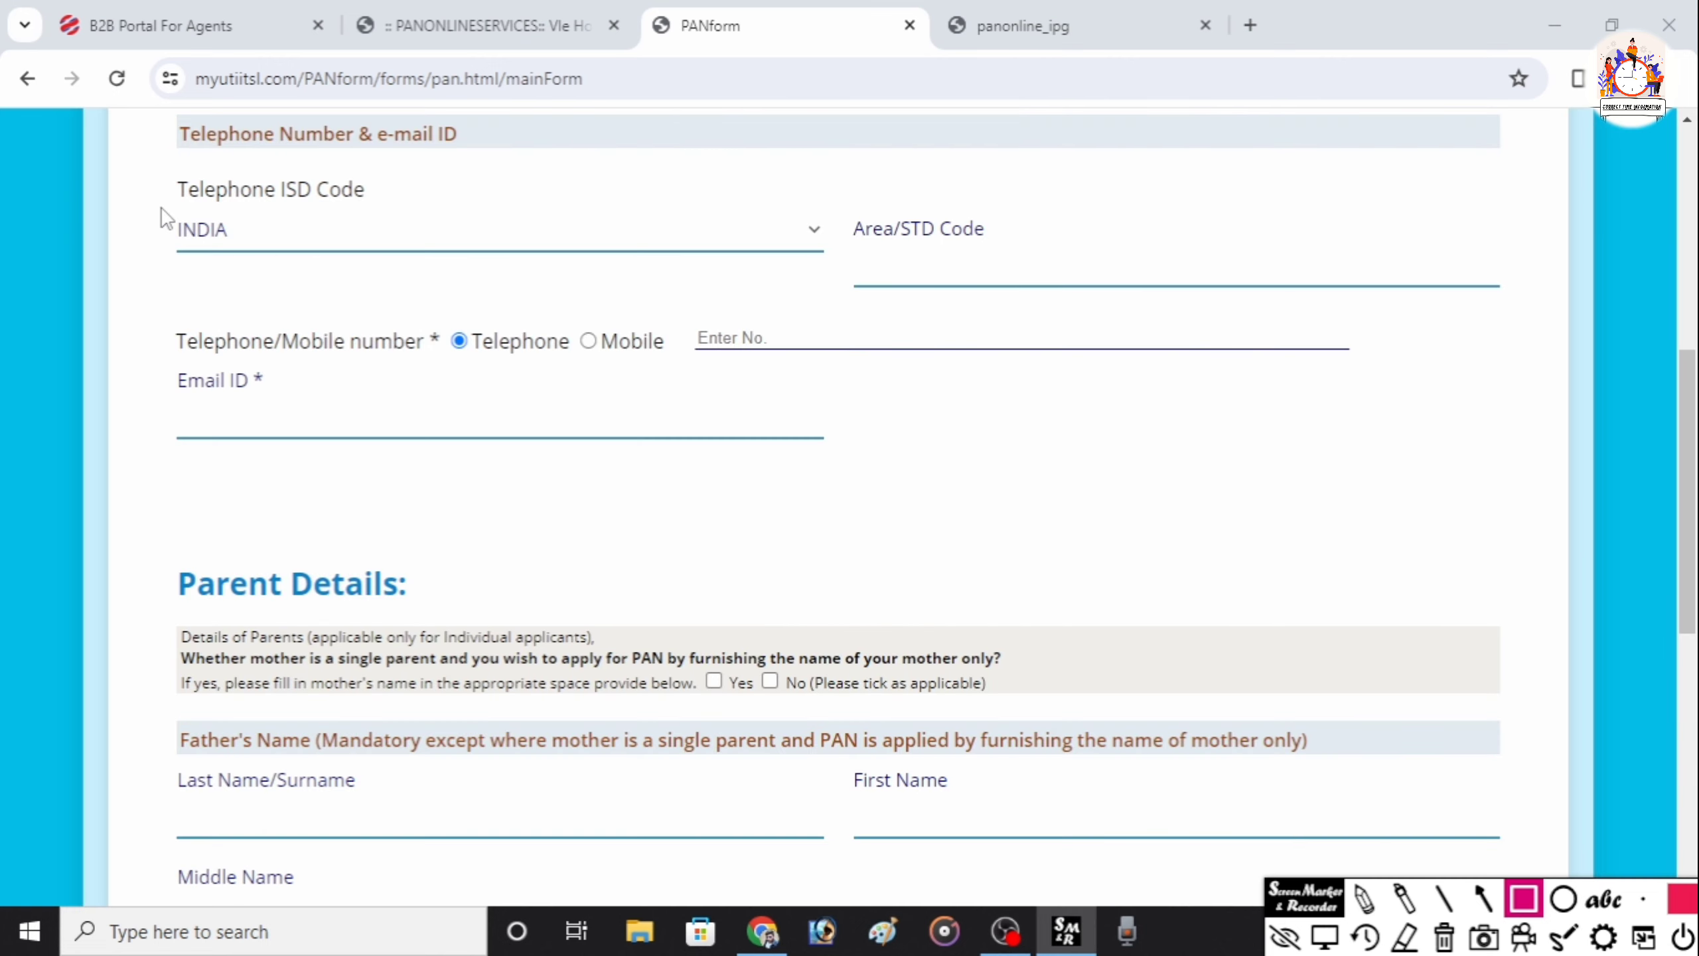
Step: Outline the Telephone ISD Code, Telephone and Mobile options, number field and Email ID field under Contact Details
mouse_move(160, 207)
left_mouse_down()
mouse_move(247, 254)
mouse_move(826, 266)
left_mouse_up()
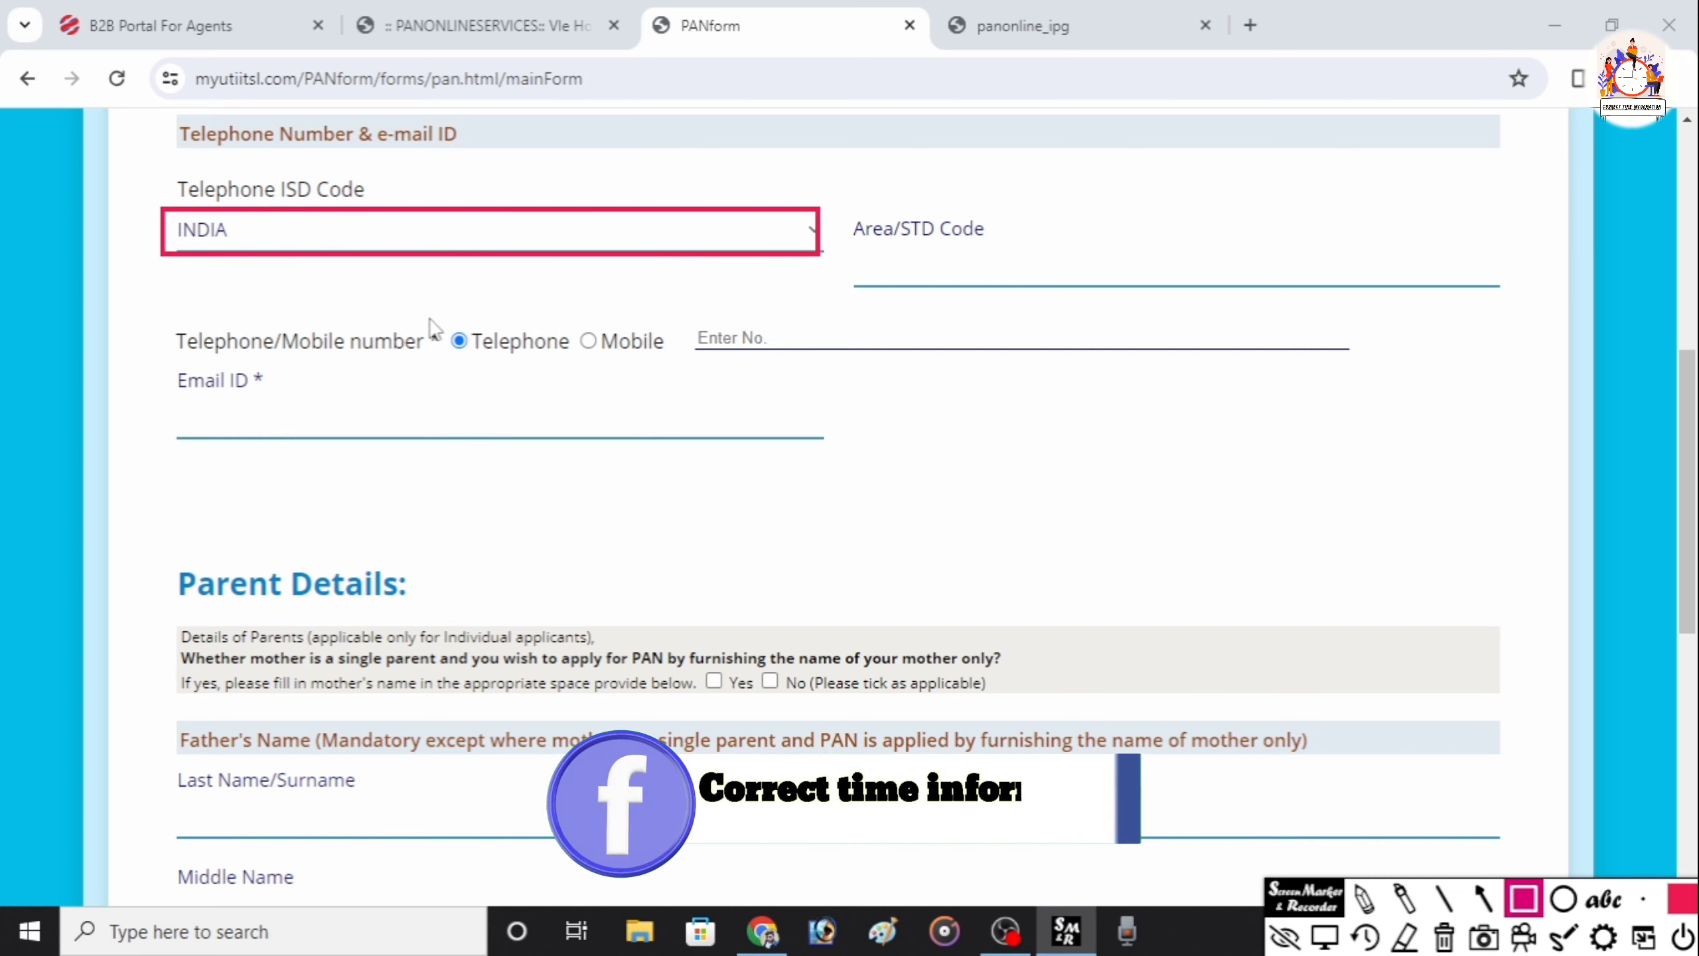
mouse_move(431, 320)
left_mouse_down()
mouse_move(566, 354)
mouse_move(666, 356)
left_mouse_up()
left_click_drag(574, 326, 606, 357)
mouse_move(688, 314)
left_mouse_down()
mouse_move(770, 367)
mouse_move(1396, 362)
left_mouse_up()
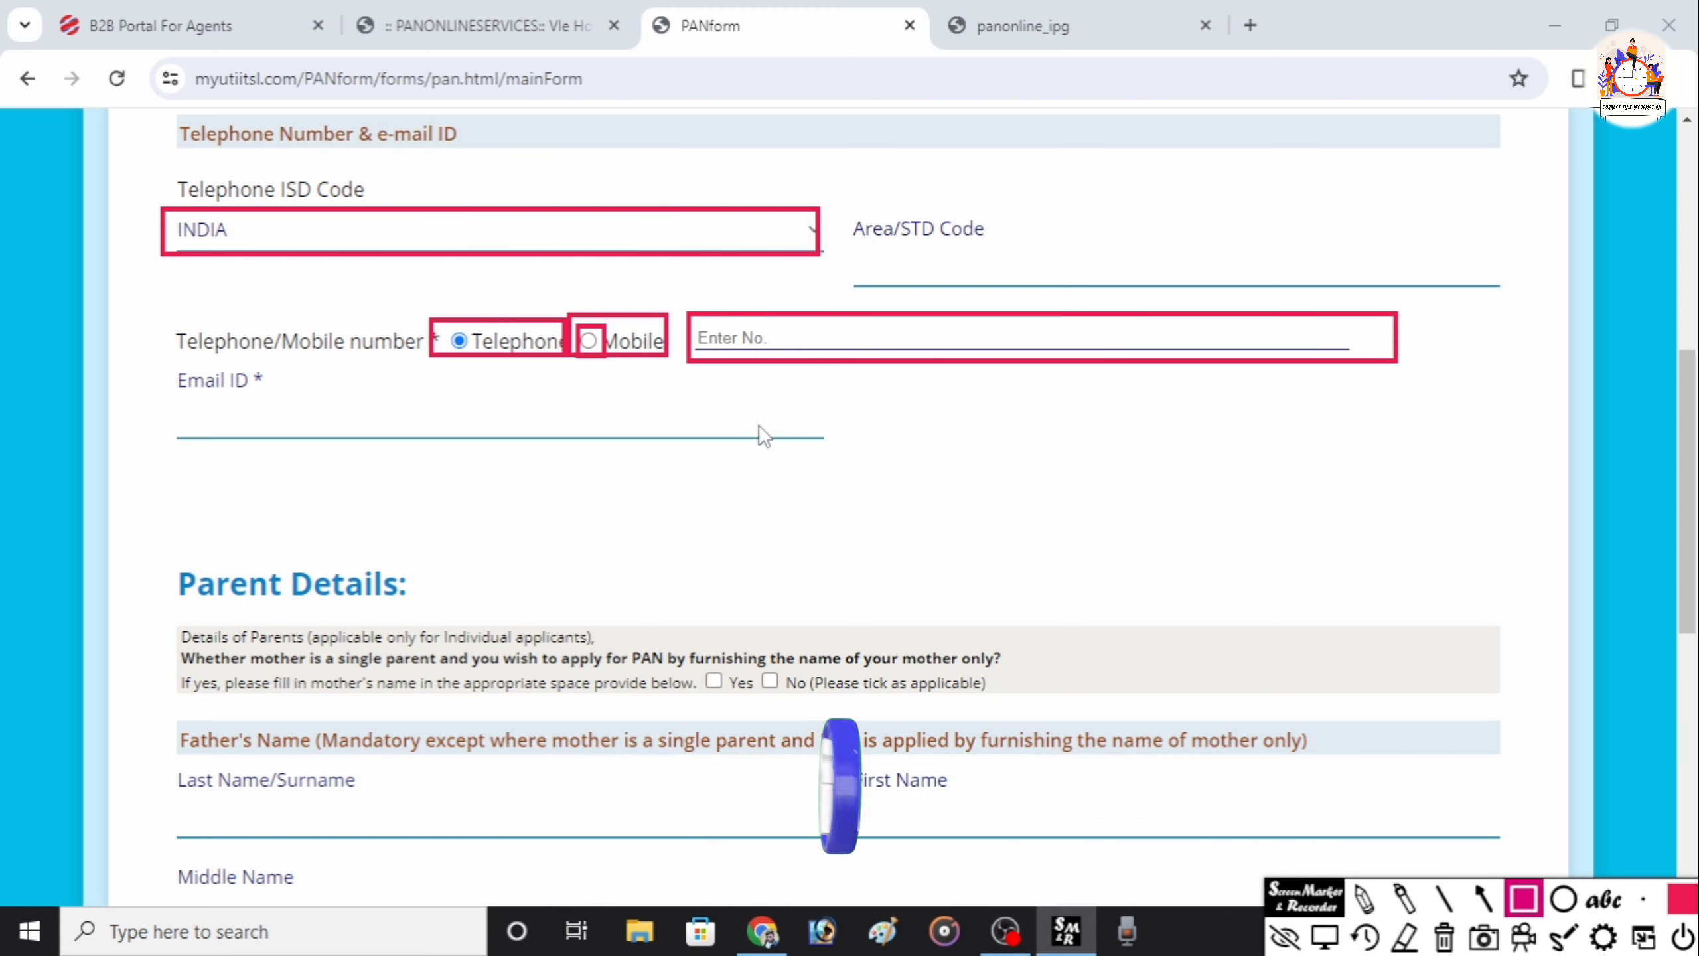
mouse_move(167, 400)
left_mouse_down()
mouse_move(417, 458)
mouse_move(806, 458)
mouse_move(835, 443)
left_mouse_up()
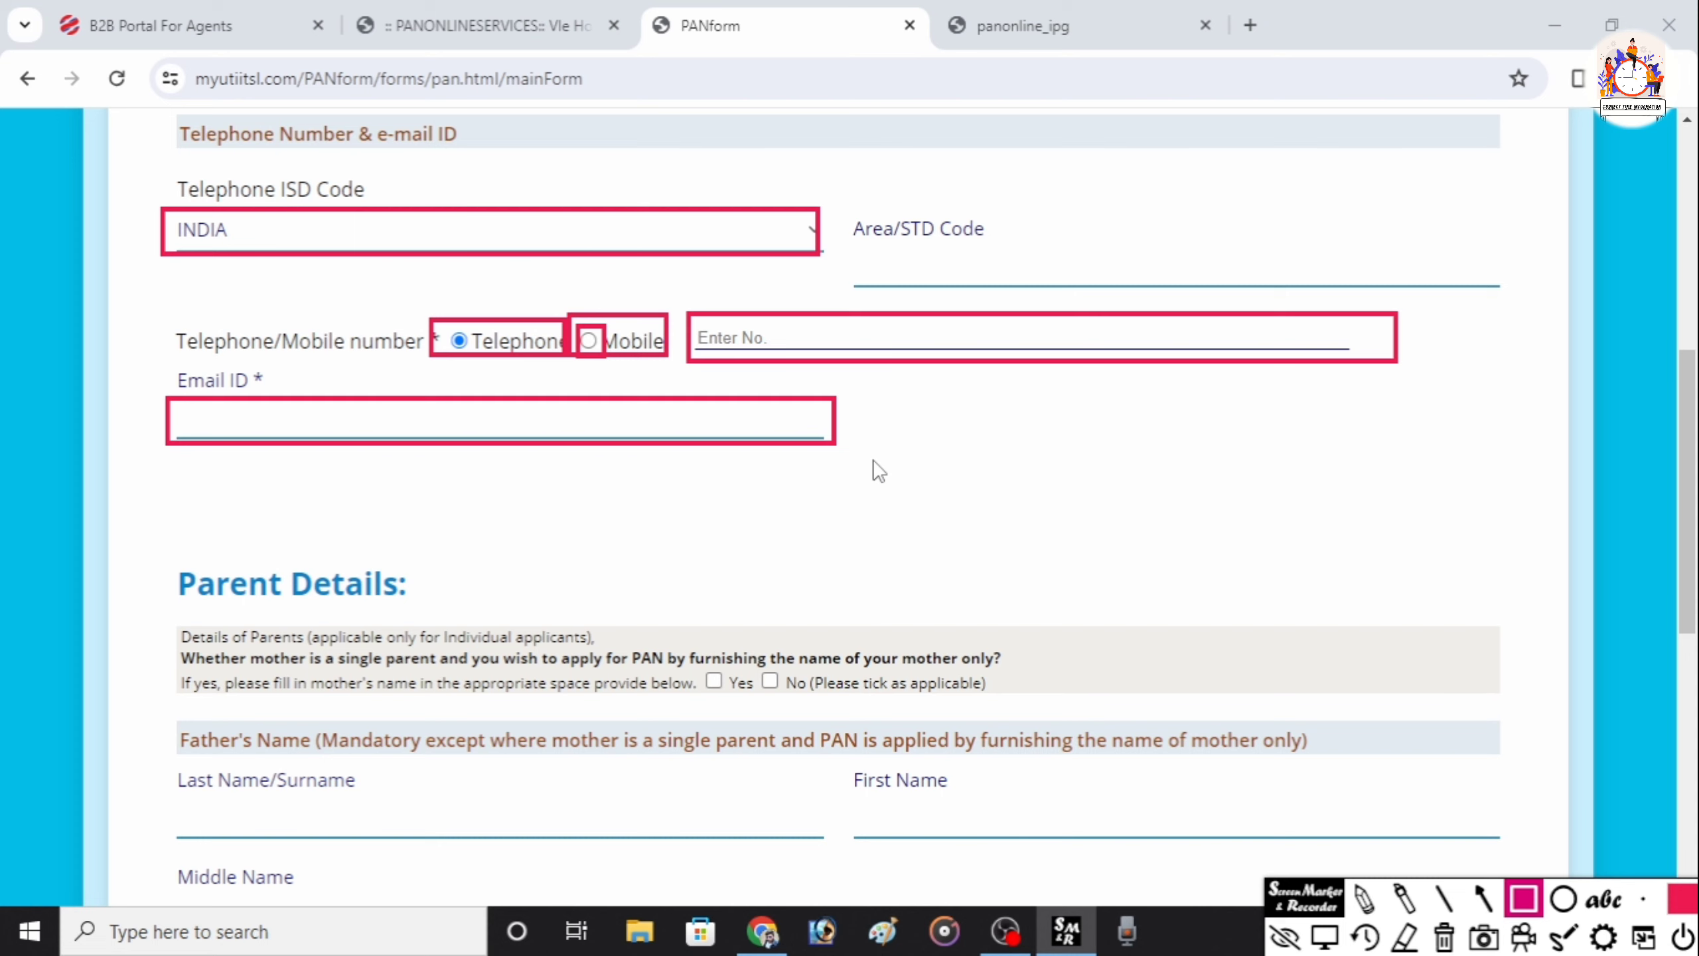
Step: Outline the single-parent Yes and No checkboxes and the father's last, first and middle name fields
scroll(682, 301, "down", 5)
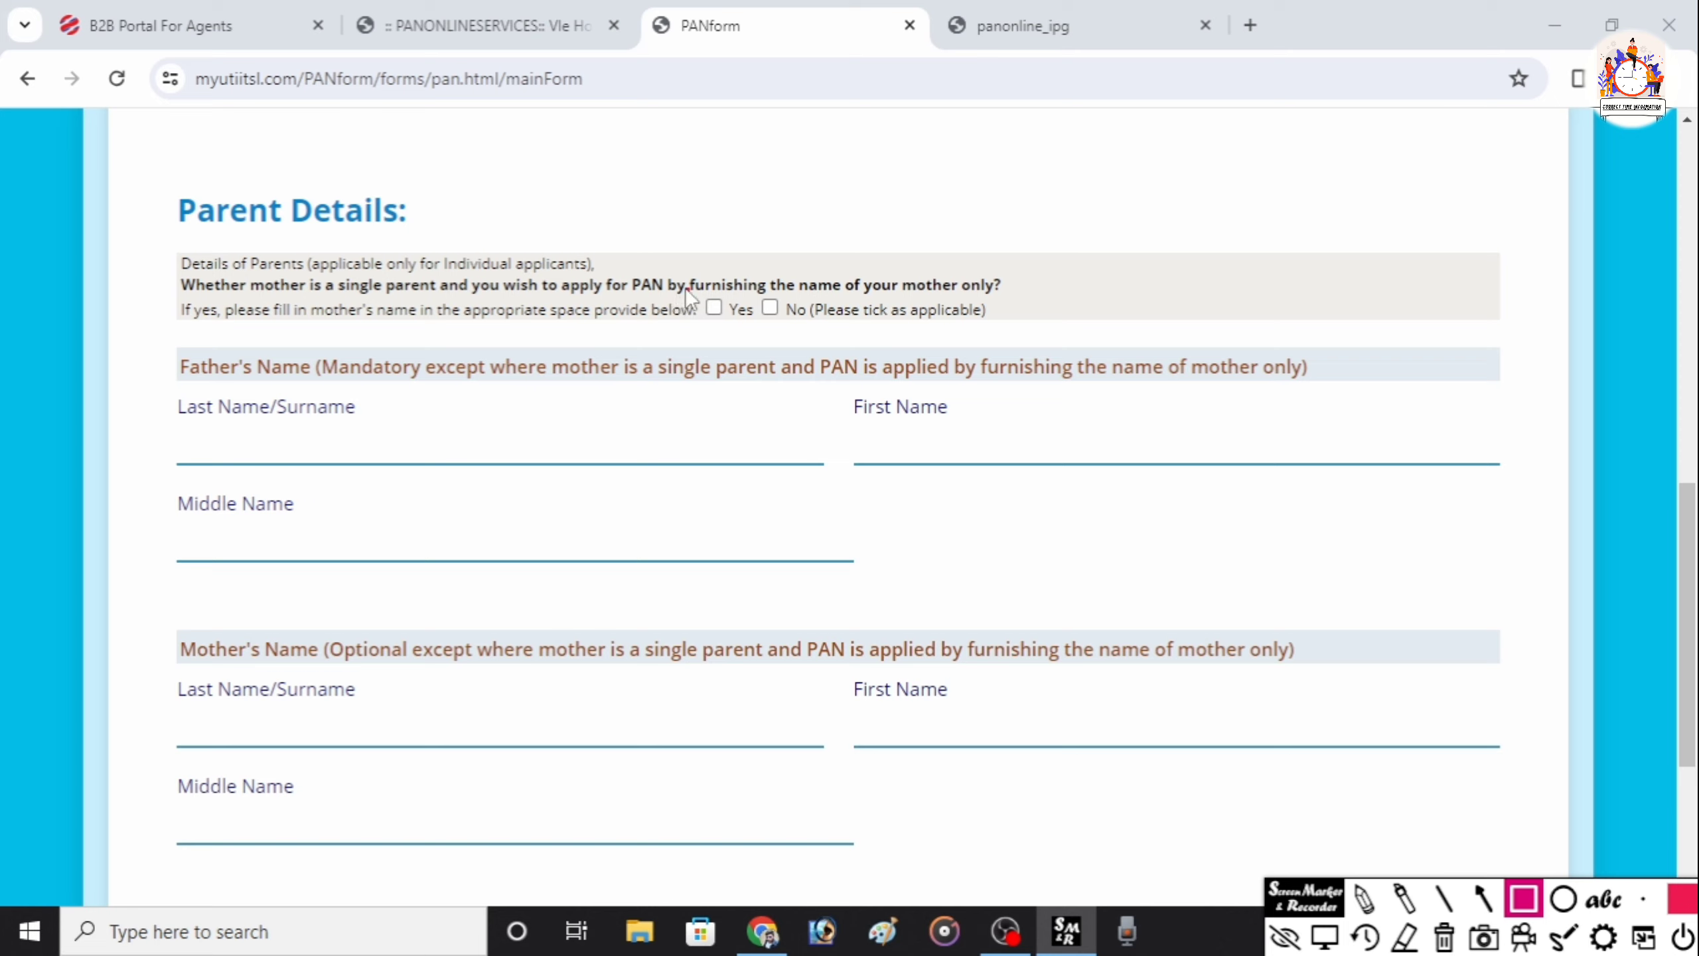
left_click_drag(686, 290, 732, 313)
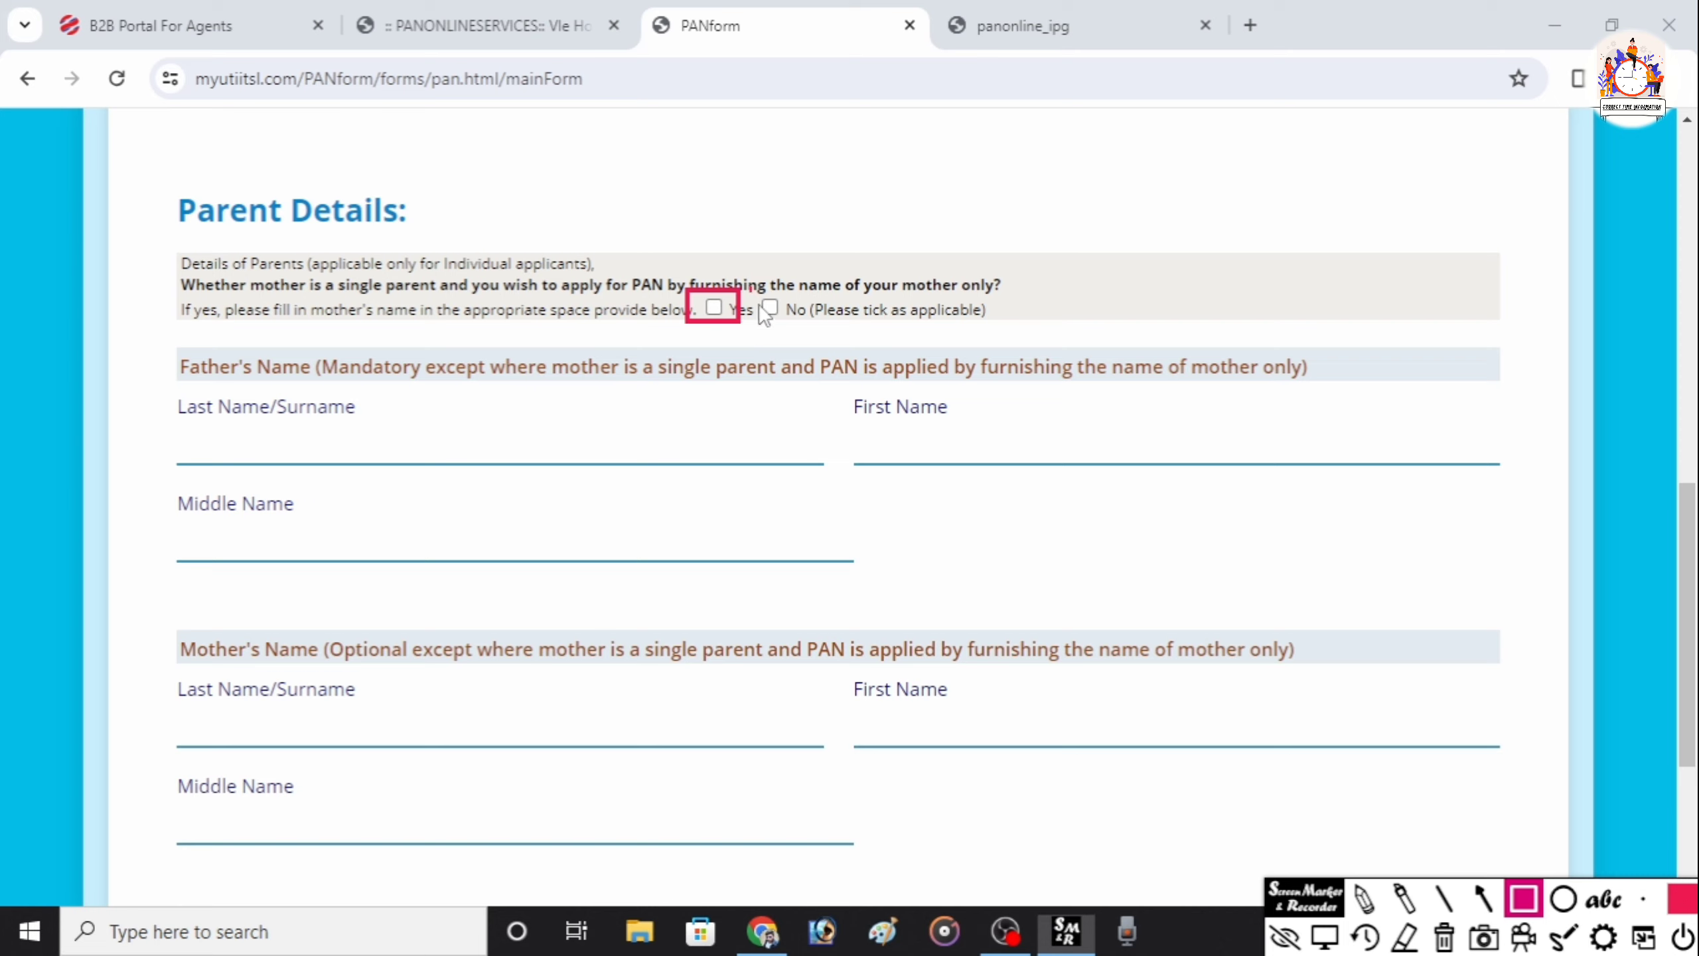
left_click_drag(752, 288, 801, 326)
mouse_move(154, 402)
left_mouse_down()
mouse_move(360, 464)
mouse_move(802, 472)
left_mouse_up()
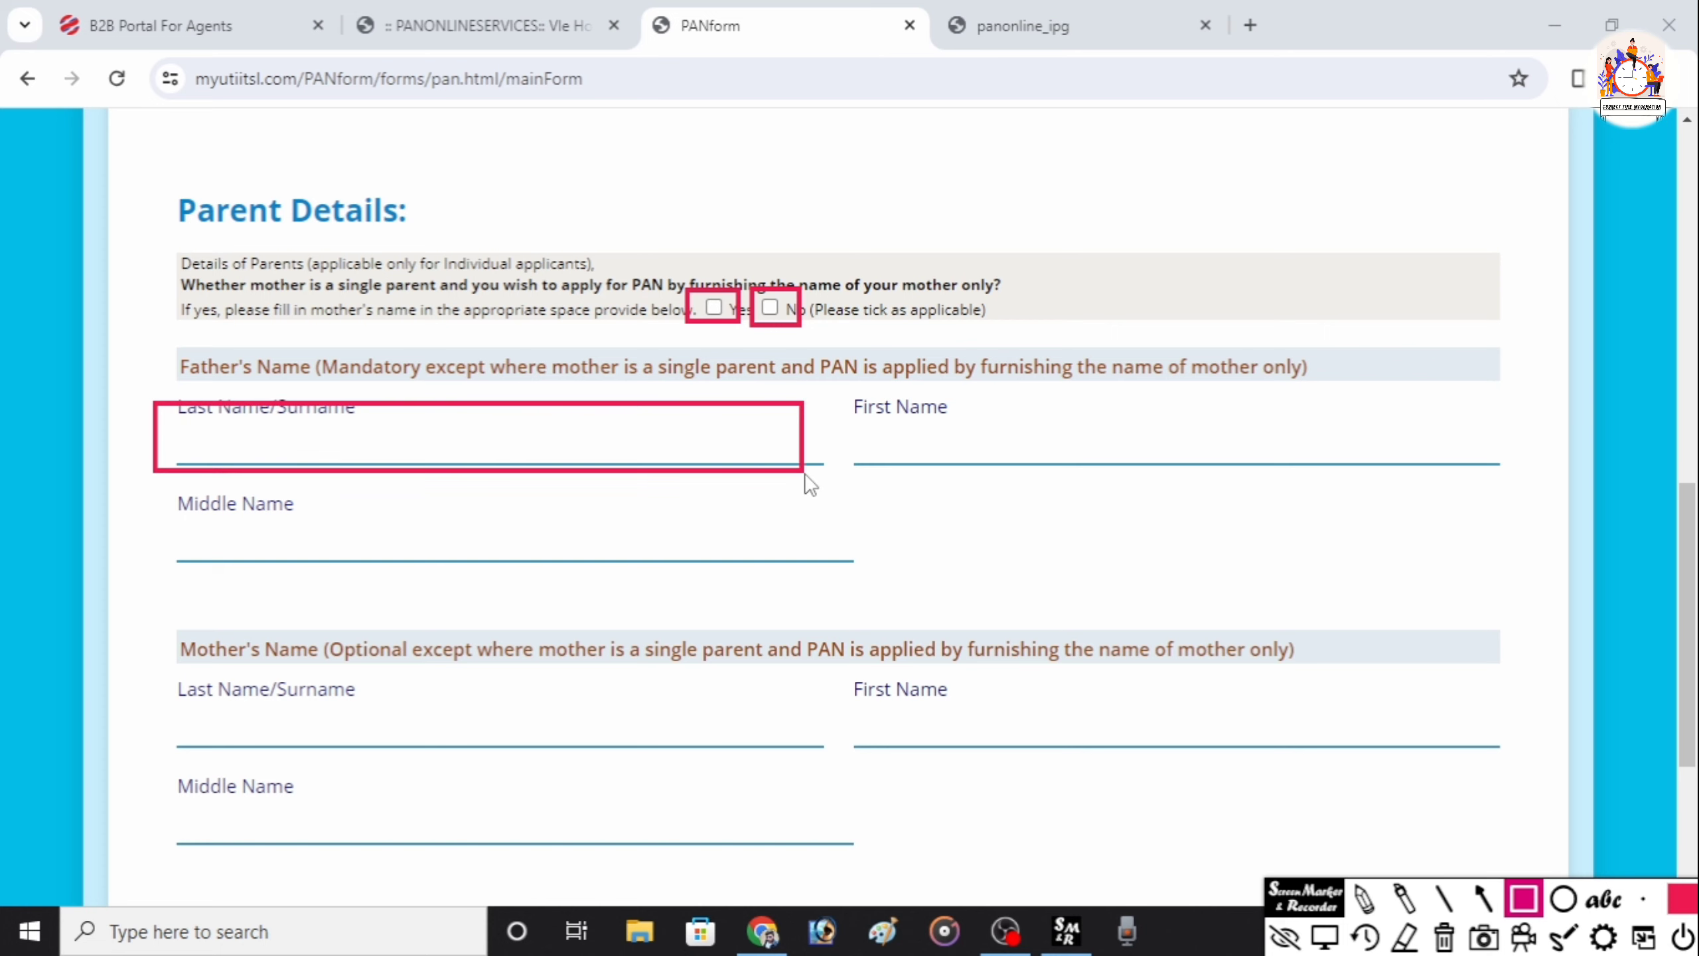
mouse_move(841, 410)
left_mouse_down()
mouse_move(1199, 493)
mouse_move(1473, 472)
left_mouse_up()
mouse_move(162, 507)
left_mouse_down()
mouse_move(312, 552)
mouse_move(879, 581)
left_mouse_up()
Step: Outline the mother's name fields and the heading for selecting the parent's name printed on the PAN card
scroll(139, 438, "down", 3)
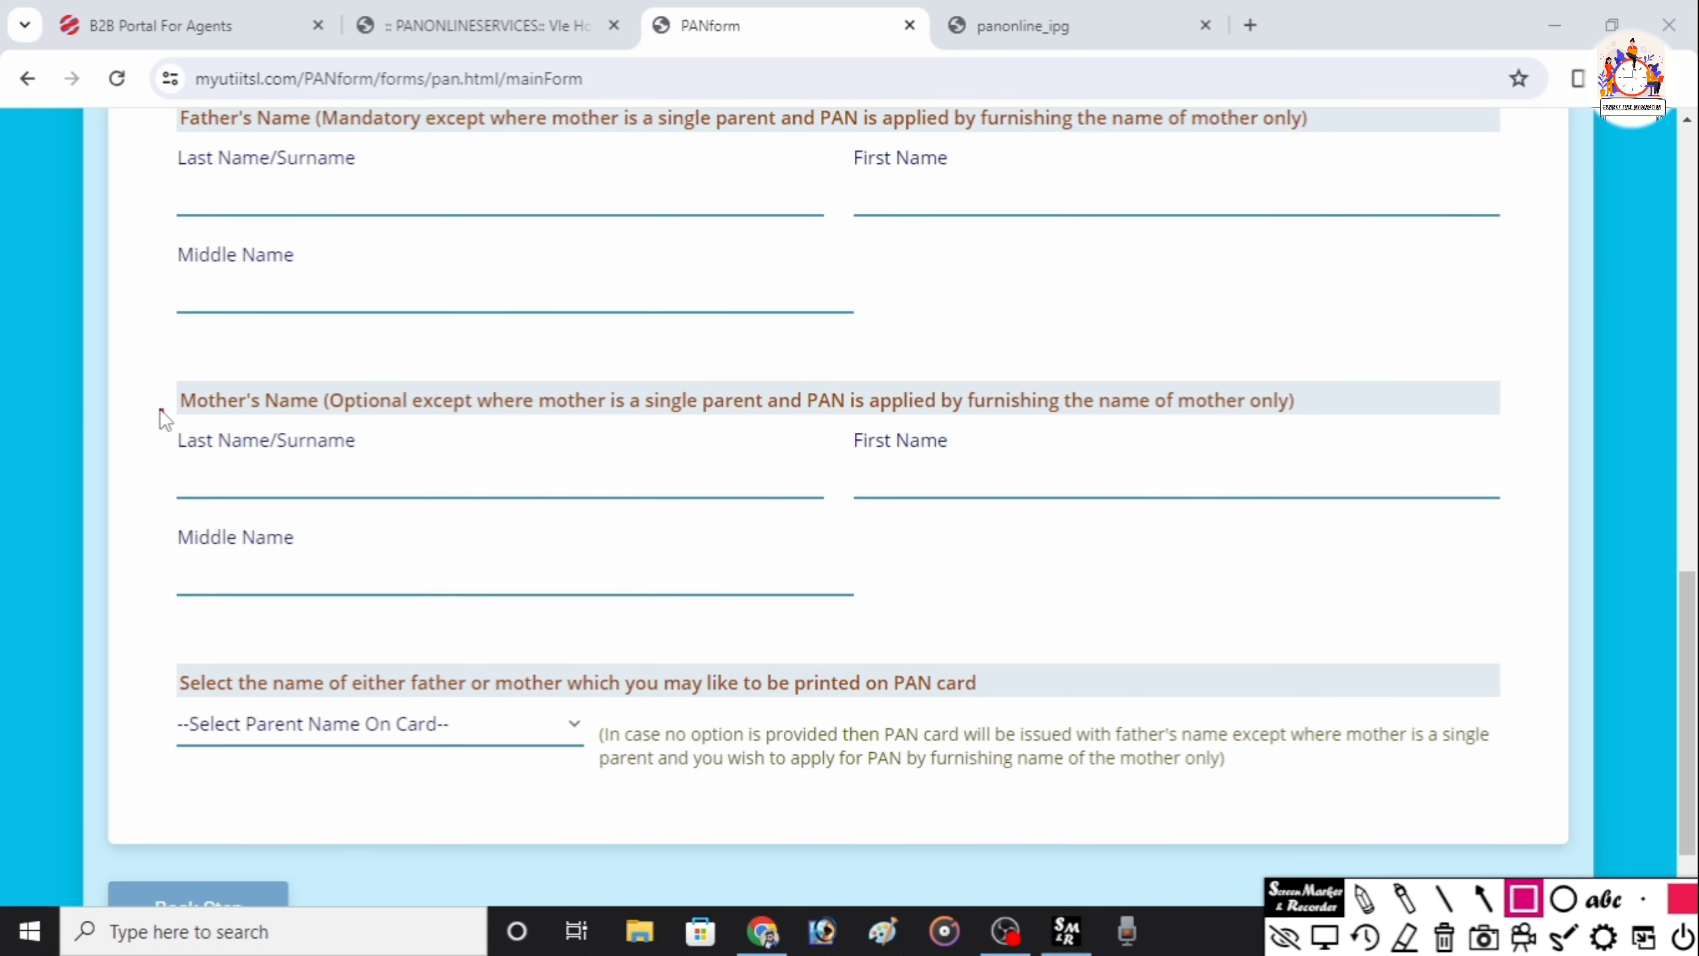
mouse_move(161, 410)
left_mouse_down()
mouse_move(924, 580)
mouse_move(1504, 653)
left_mouse_up()
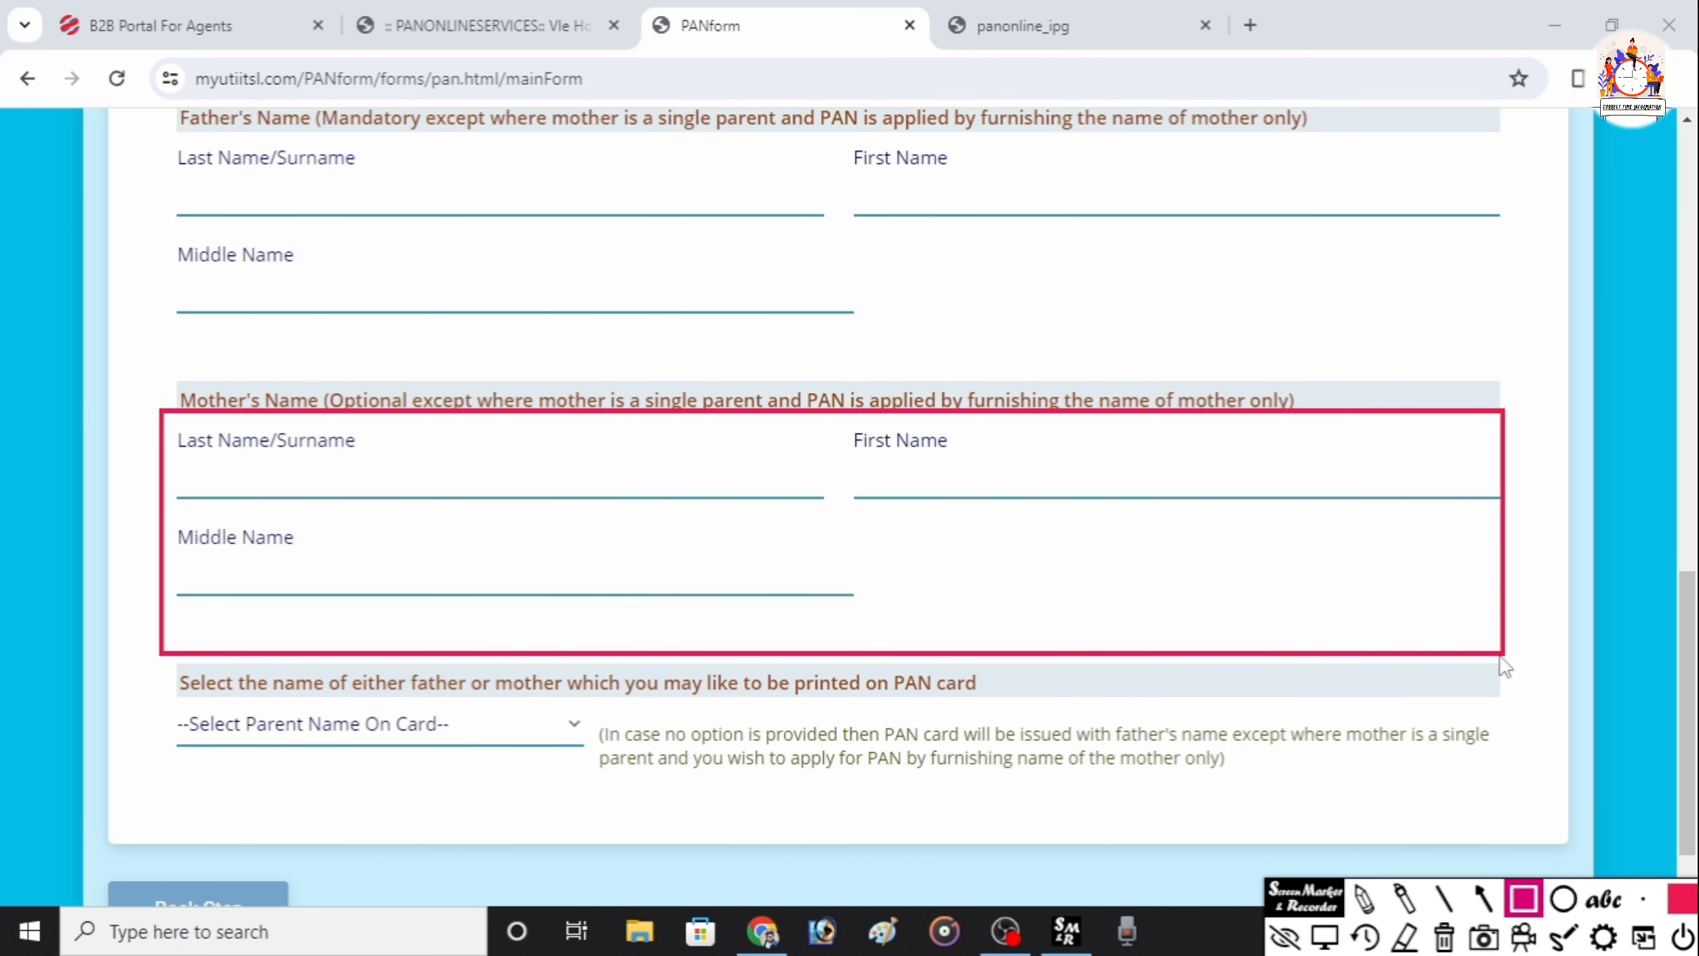
mouse_move(164, 659)
left_mouse_down()
mouse_move(625, 729)
mouse_move(1024, 711)
left_mouse_up()
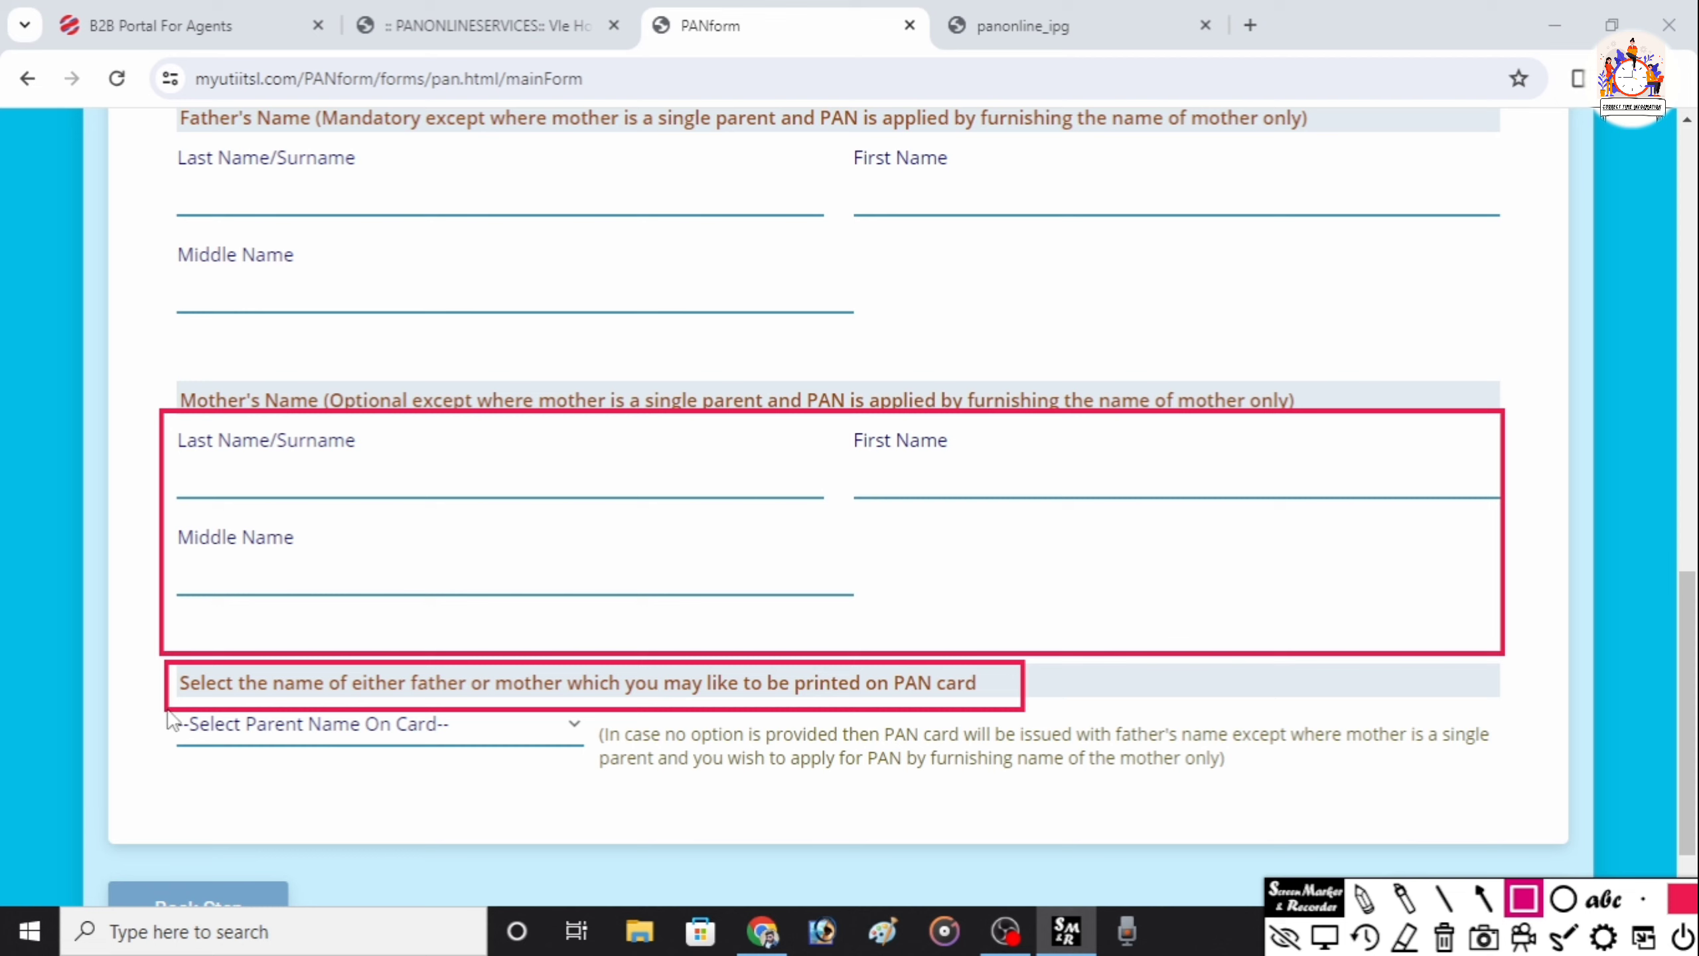
Step: Show the choices for the parent's name printed on the PAN card, outline Next Step and continue to Address Details
left_click(384, 736)
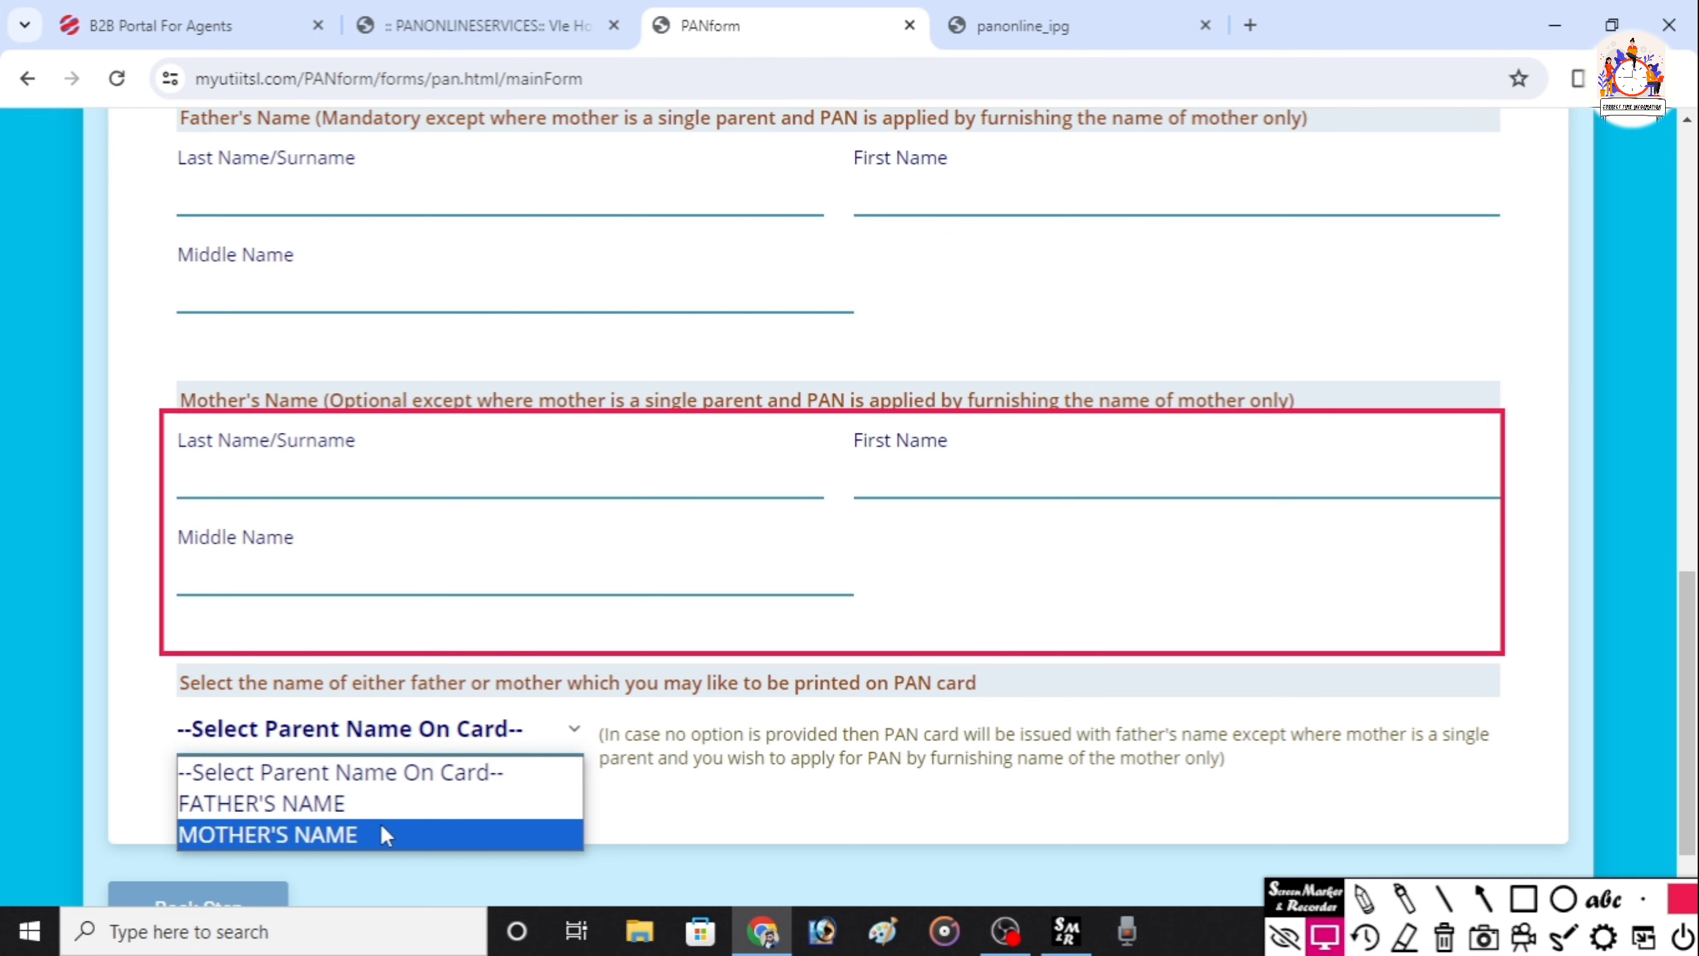
scroll(381, 823, "down", 1)
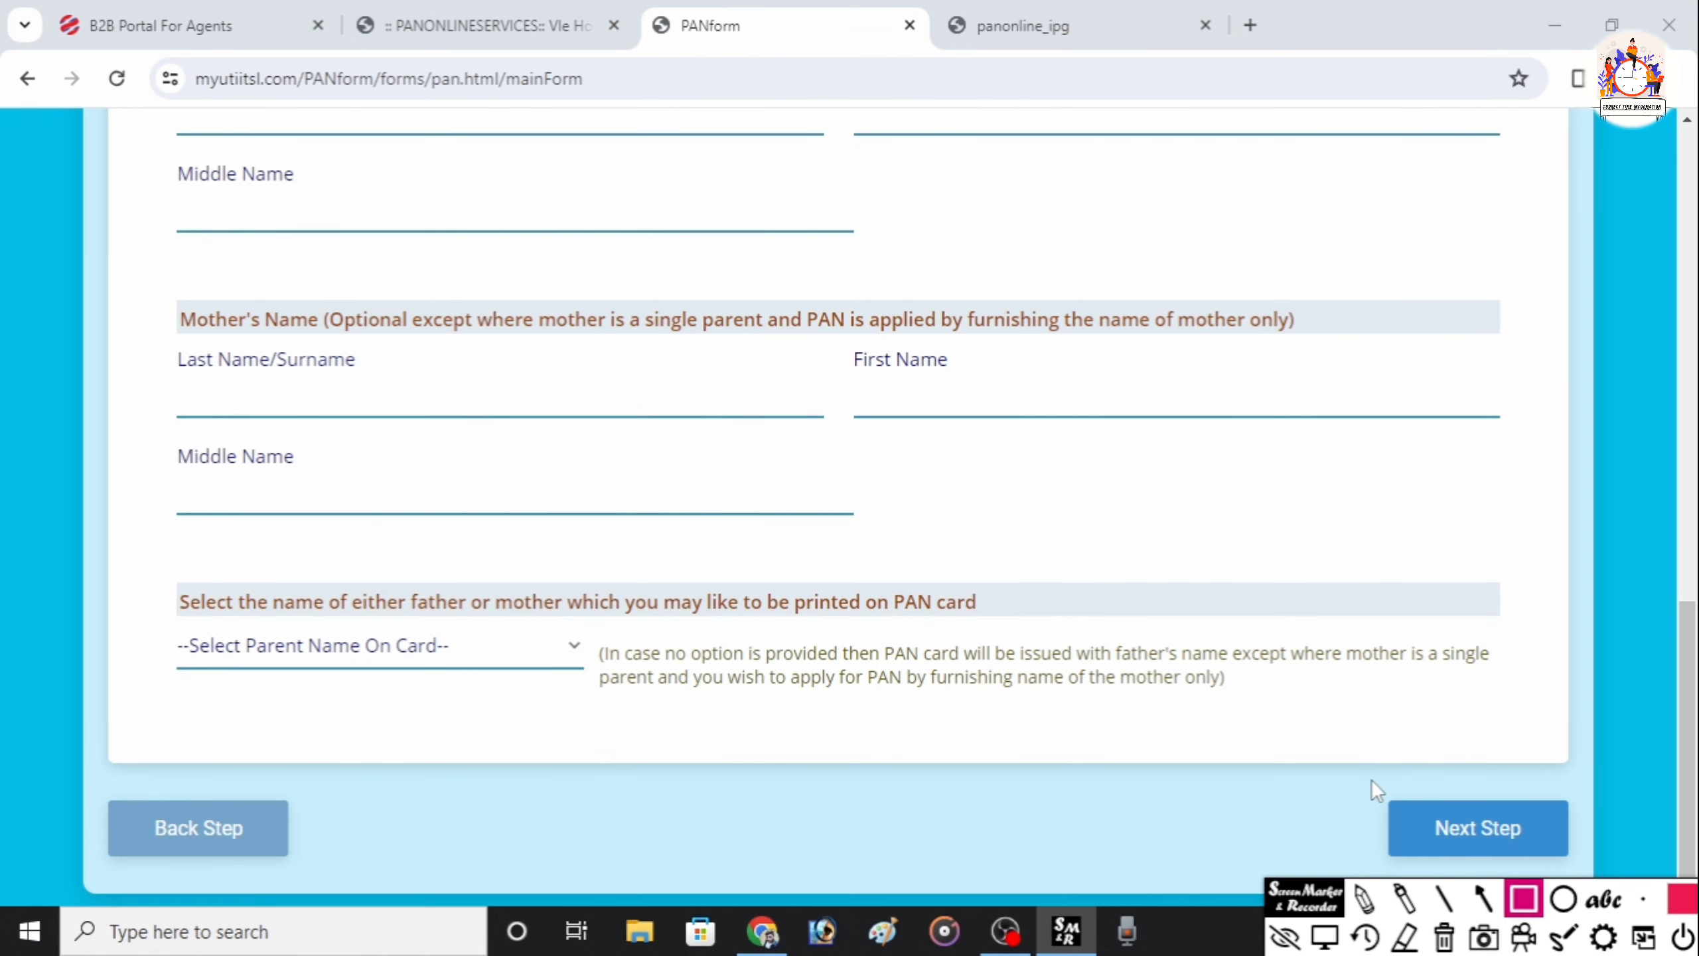
mouse_move(1353, 778)
left_mouse_down()
mouse_move(1524, 810)
mouse_move(1627, 870)
left_mouse_up()
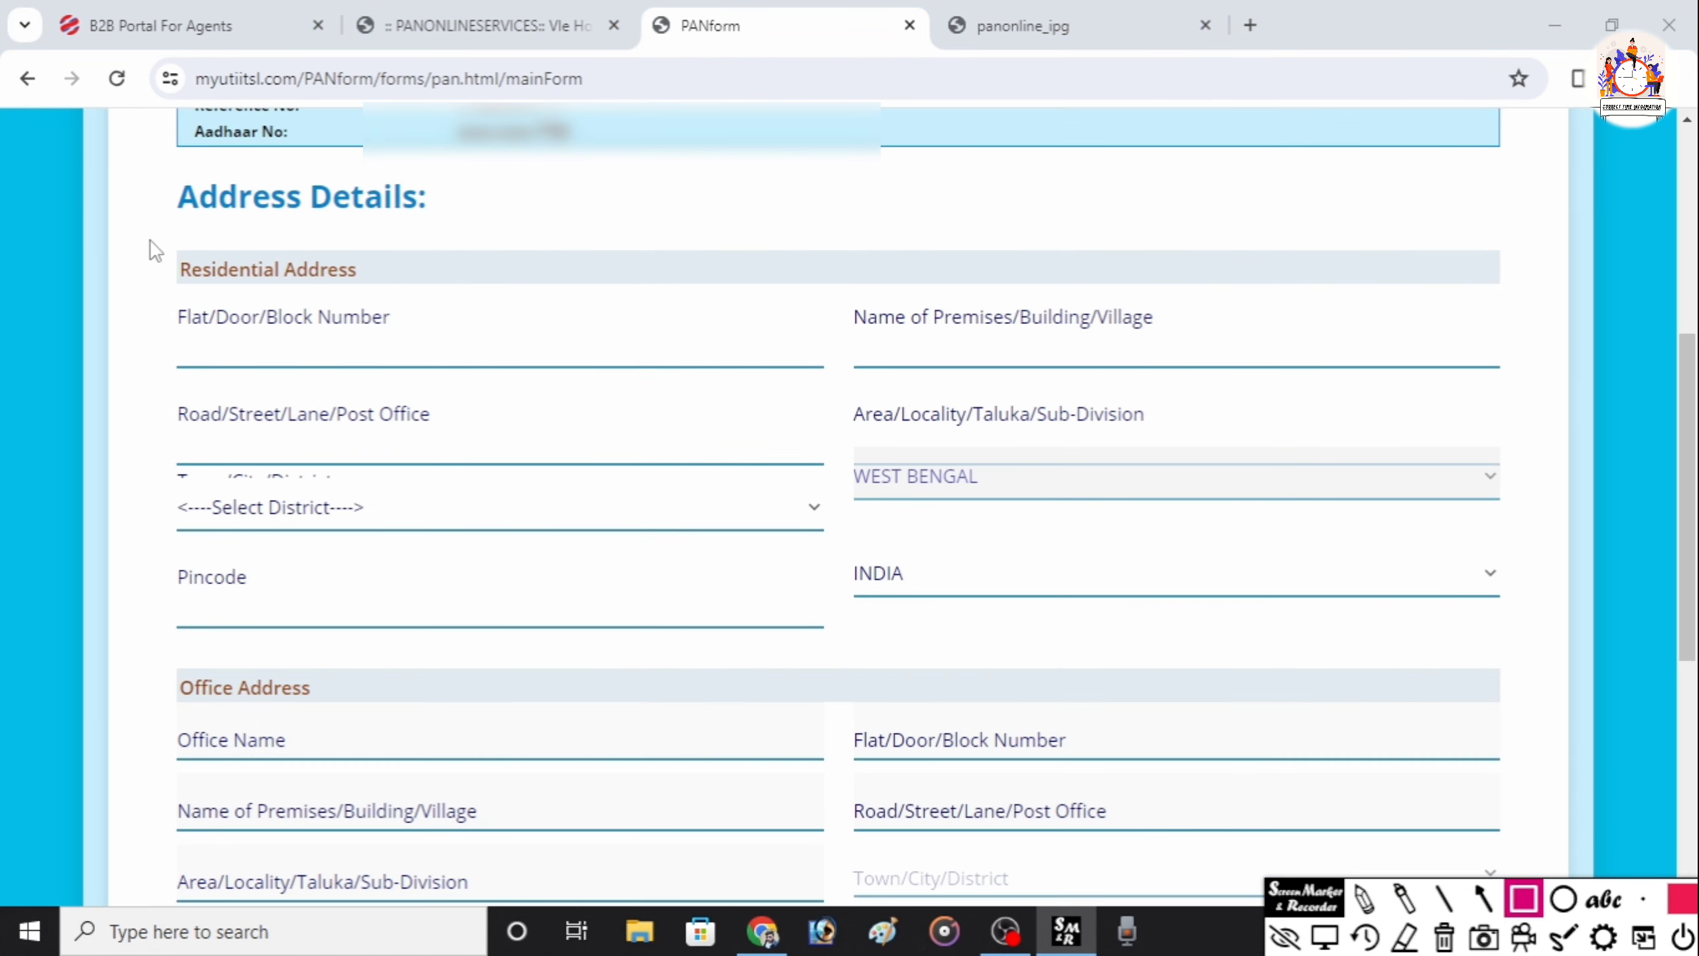
Step: Outline the Residential Address section and its flat, premises, road, area, district, state and pincode fields
mouse_move(148, 236)
left_mouse_down()
mouse_move(672, 611)
mouse_move(1311, 696)
mouse_move(1552, 690)
left_mouse_up()
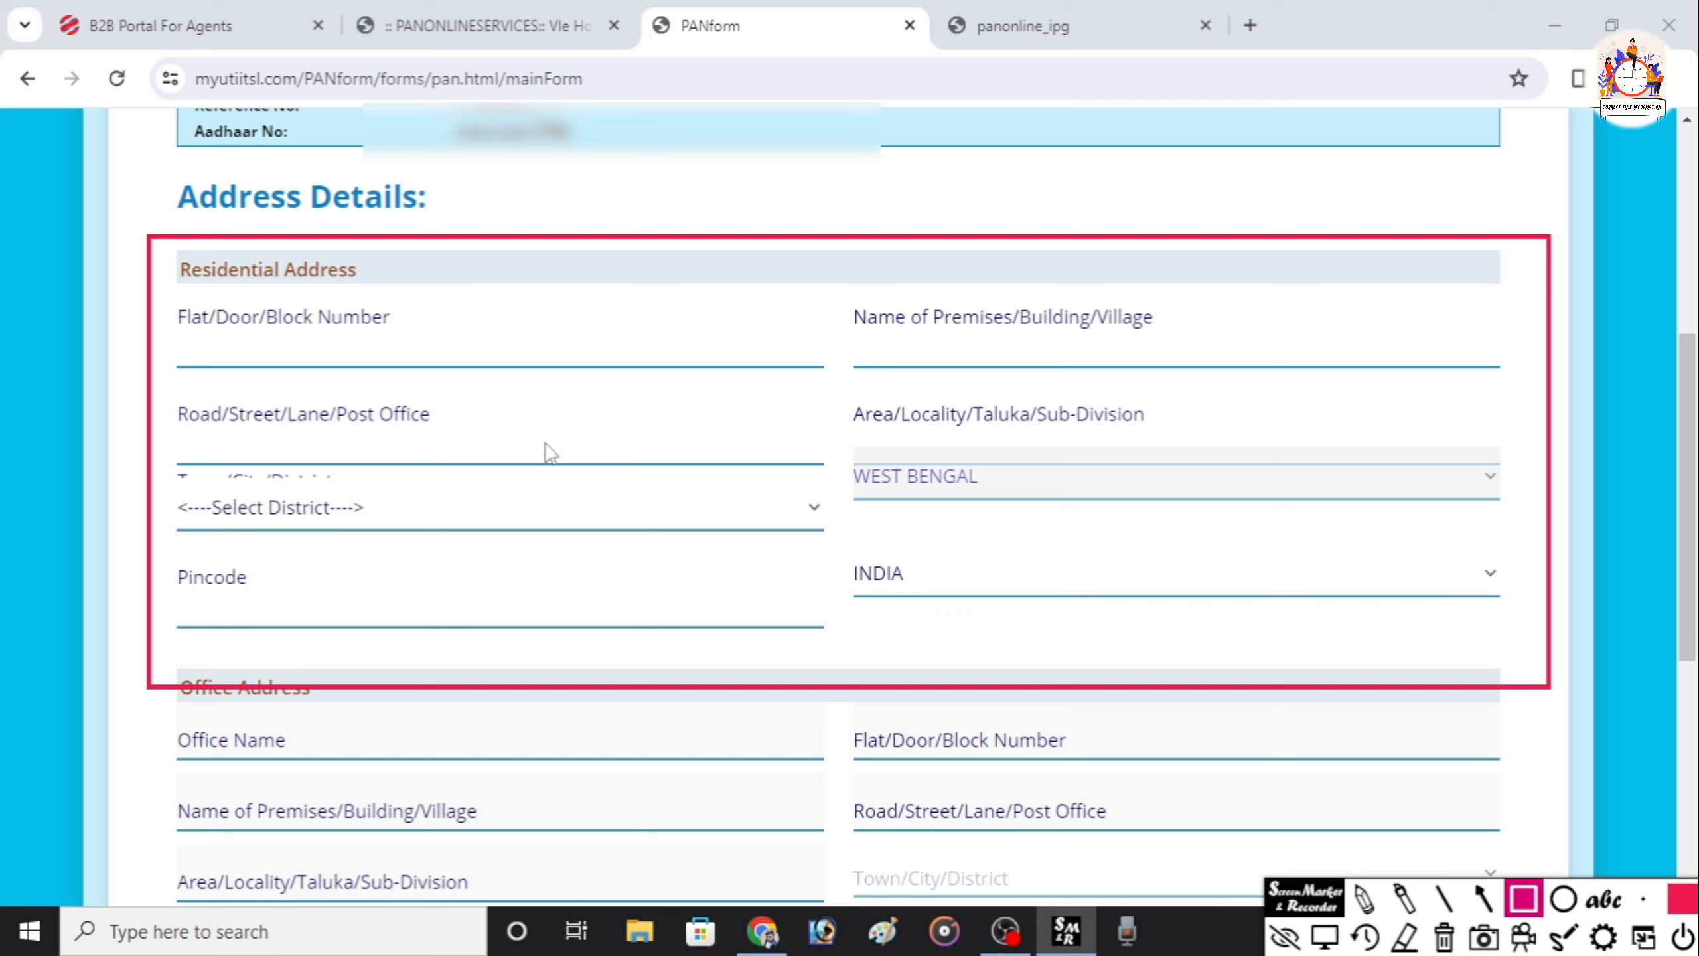
mouse_move(167, 338)
left_mouse_down()
mouse_move(301, 365)
mouse_move(814, 370)
left_mouse_up()
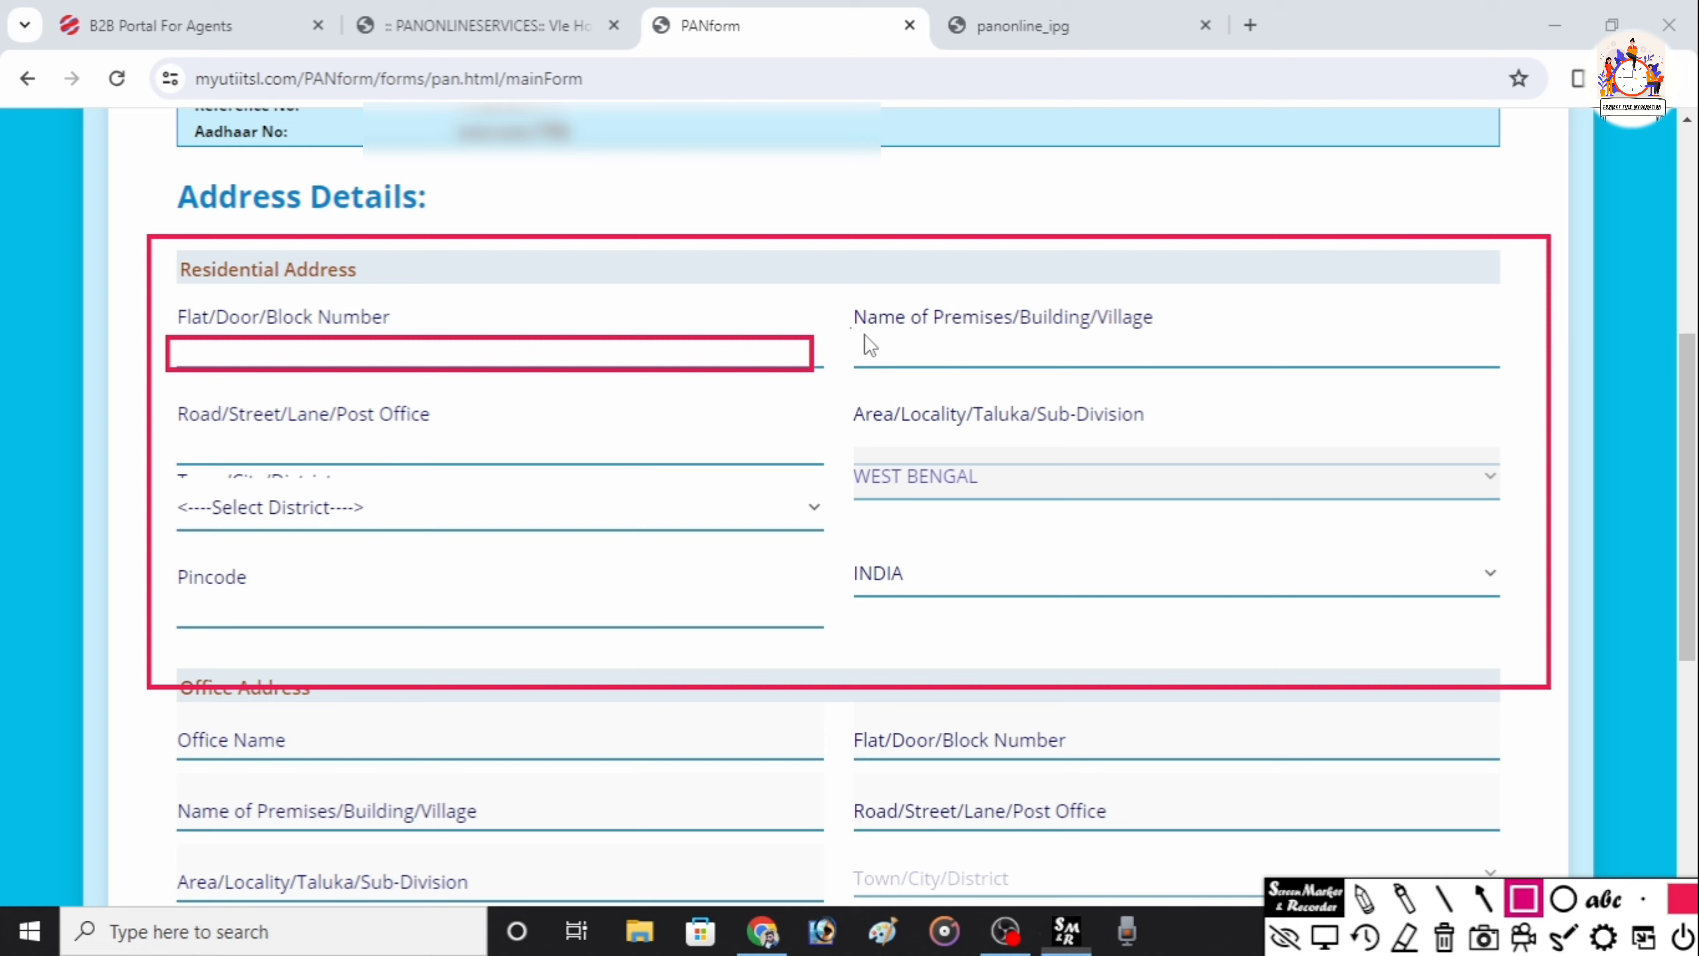
left_click_drag(852, 330, 1484, 368)
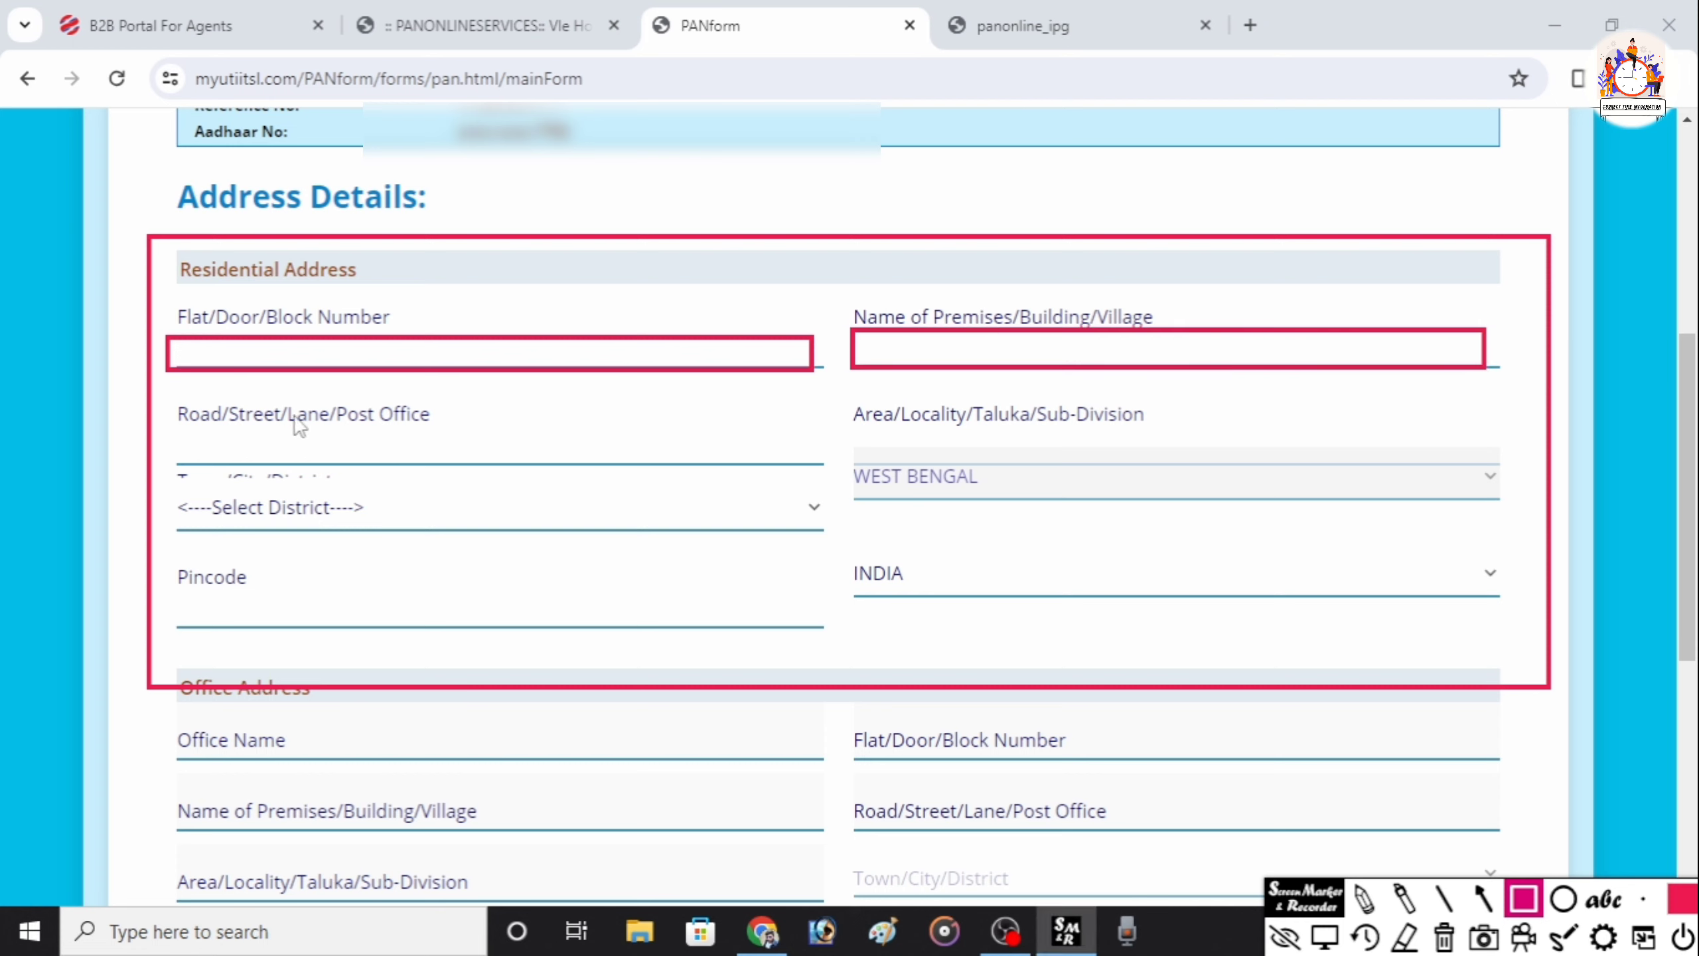
mouse_move(168, 423)
left_mouse_down()
mouse_move(762, 481)
mouse_move(1572, 459)
mouse_move(1508, 466)
left_mouse_up()
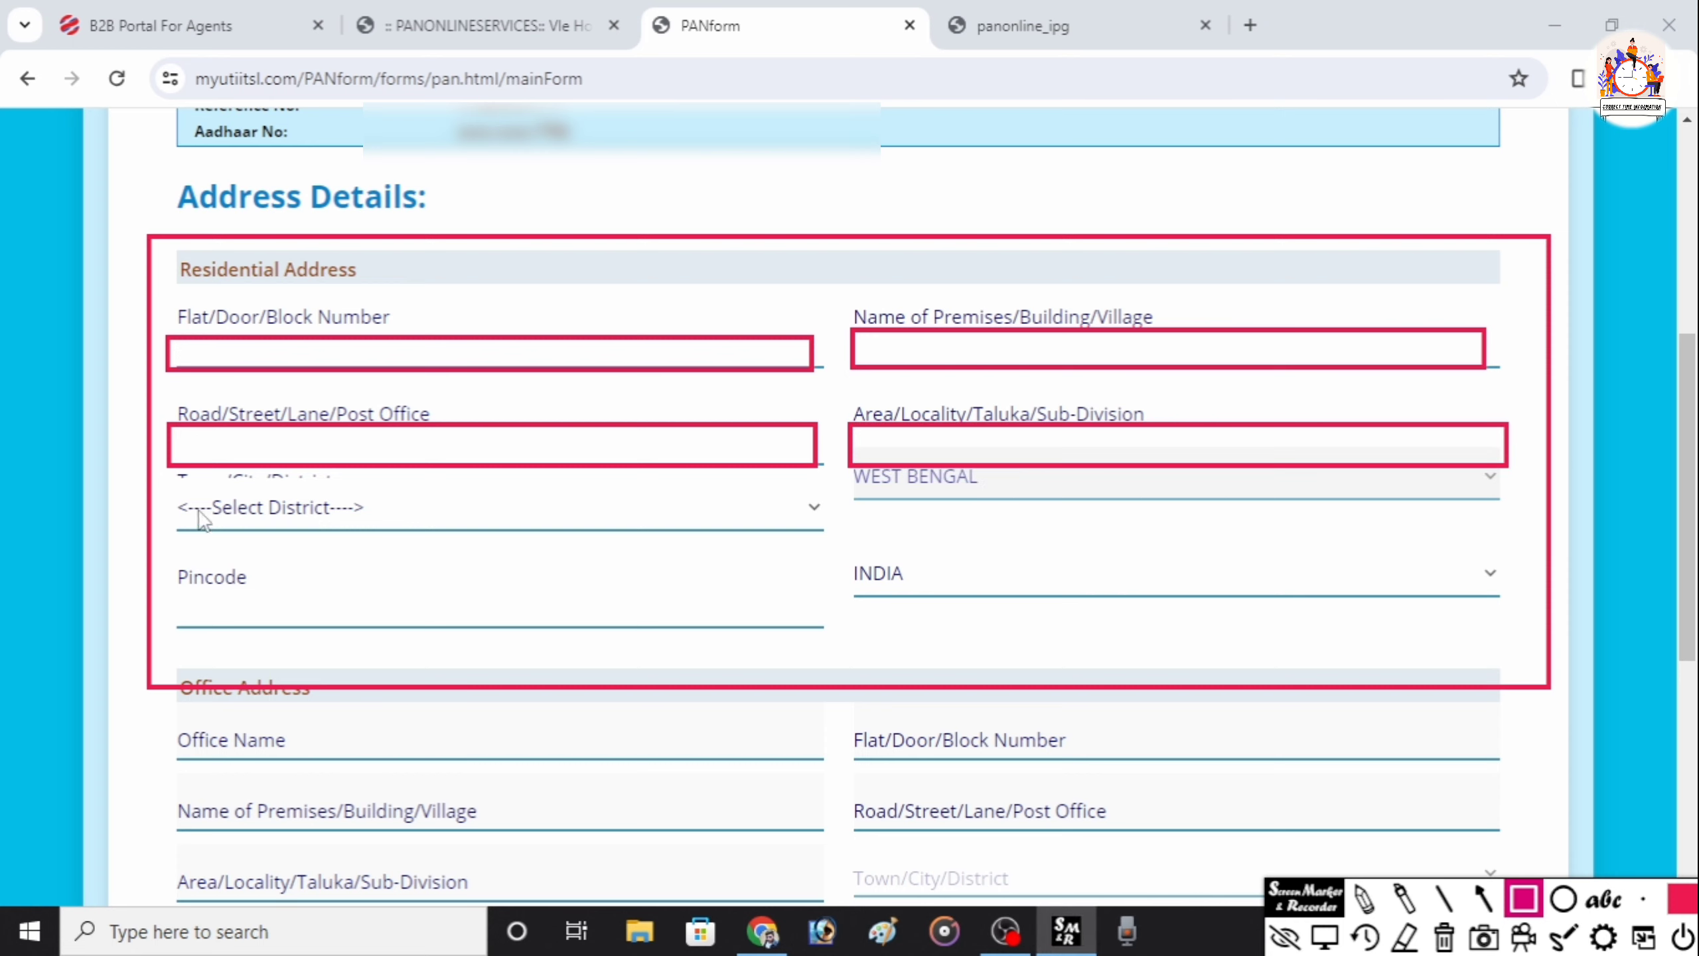
mouse_move(162, 482)
left_mouse_down()
mouse_move(421, 575)
mouse_move(797, 530)
left_mouse_up()
left_click_drag(851, 457, 1507, 515)
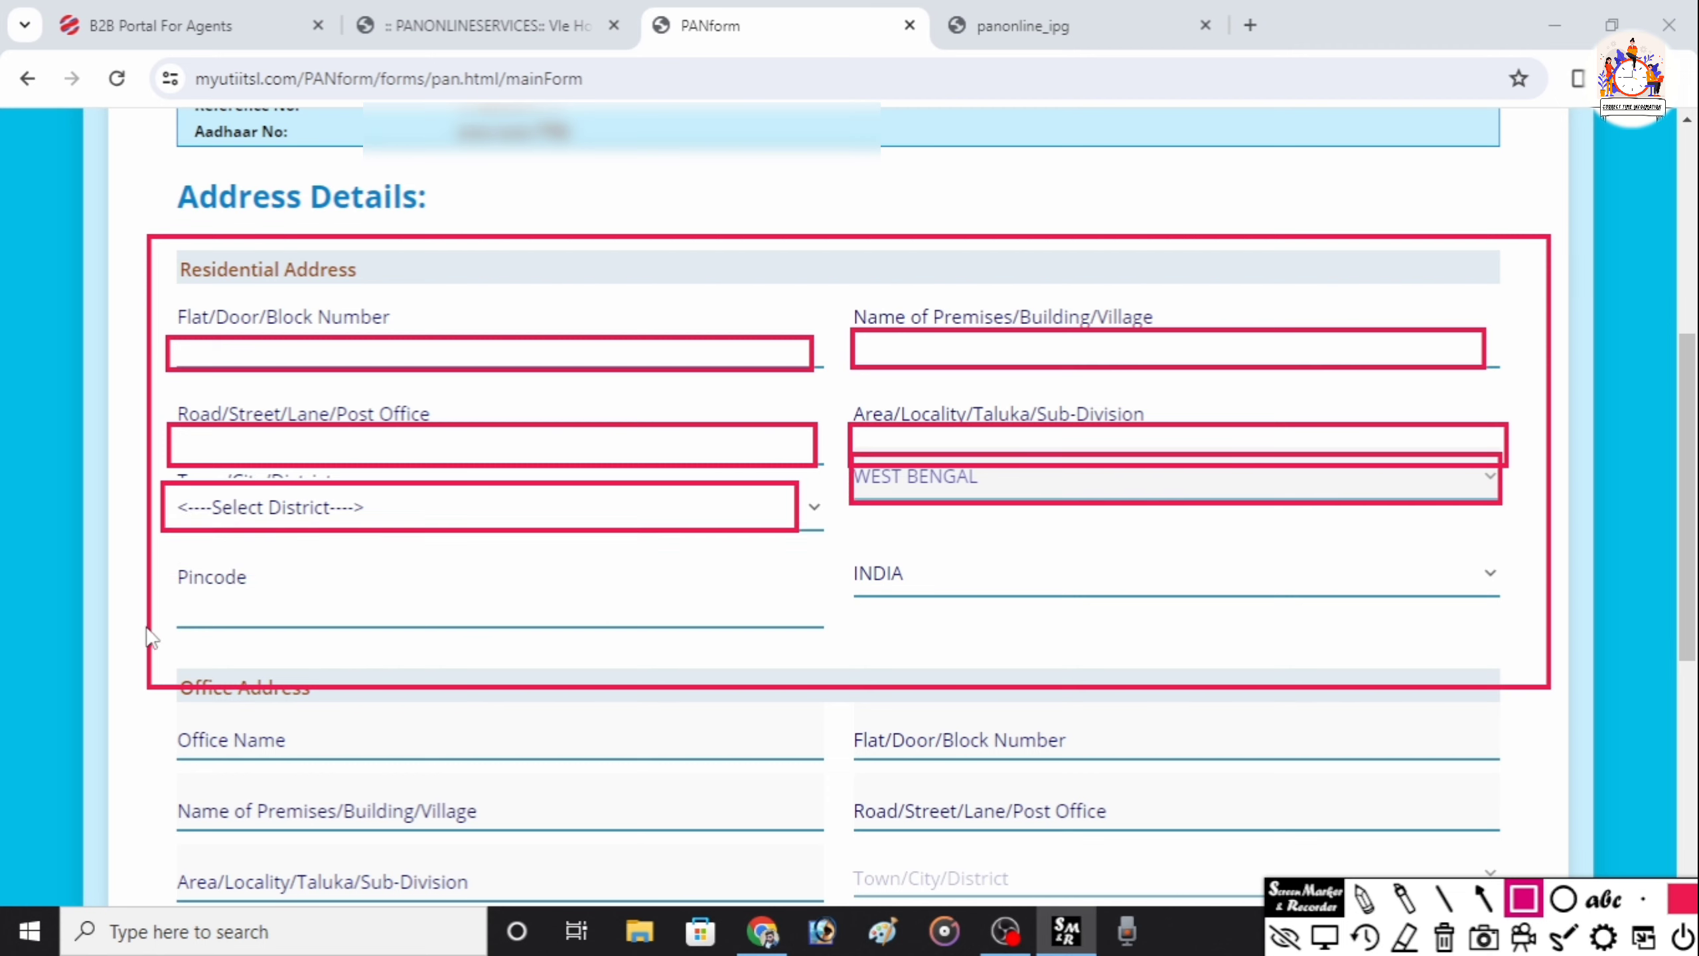
mouse_move(173, 591)
left_mouse_down()
mouse_move(317, 628)
mouse_move(816, 645)
left_mouse_up()
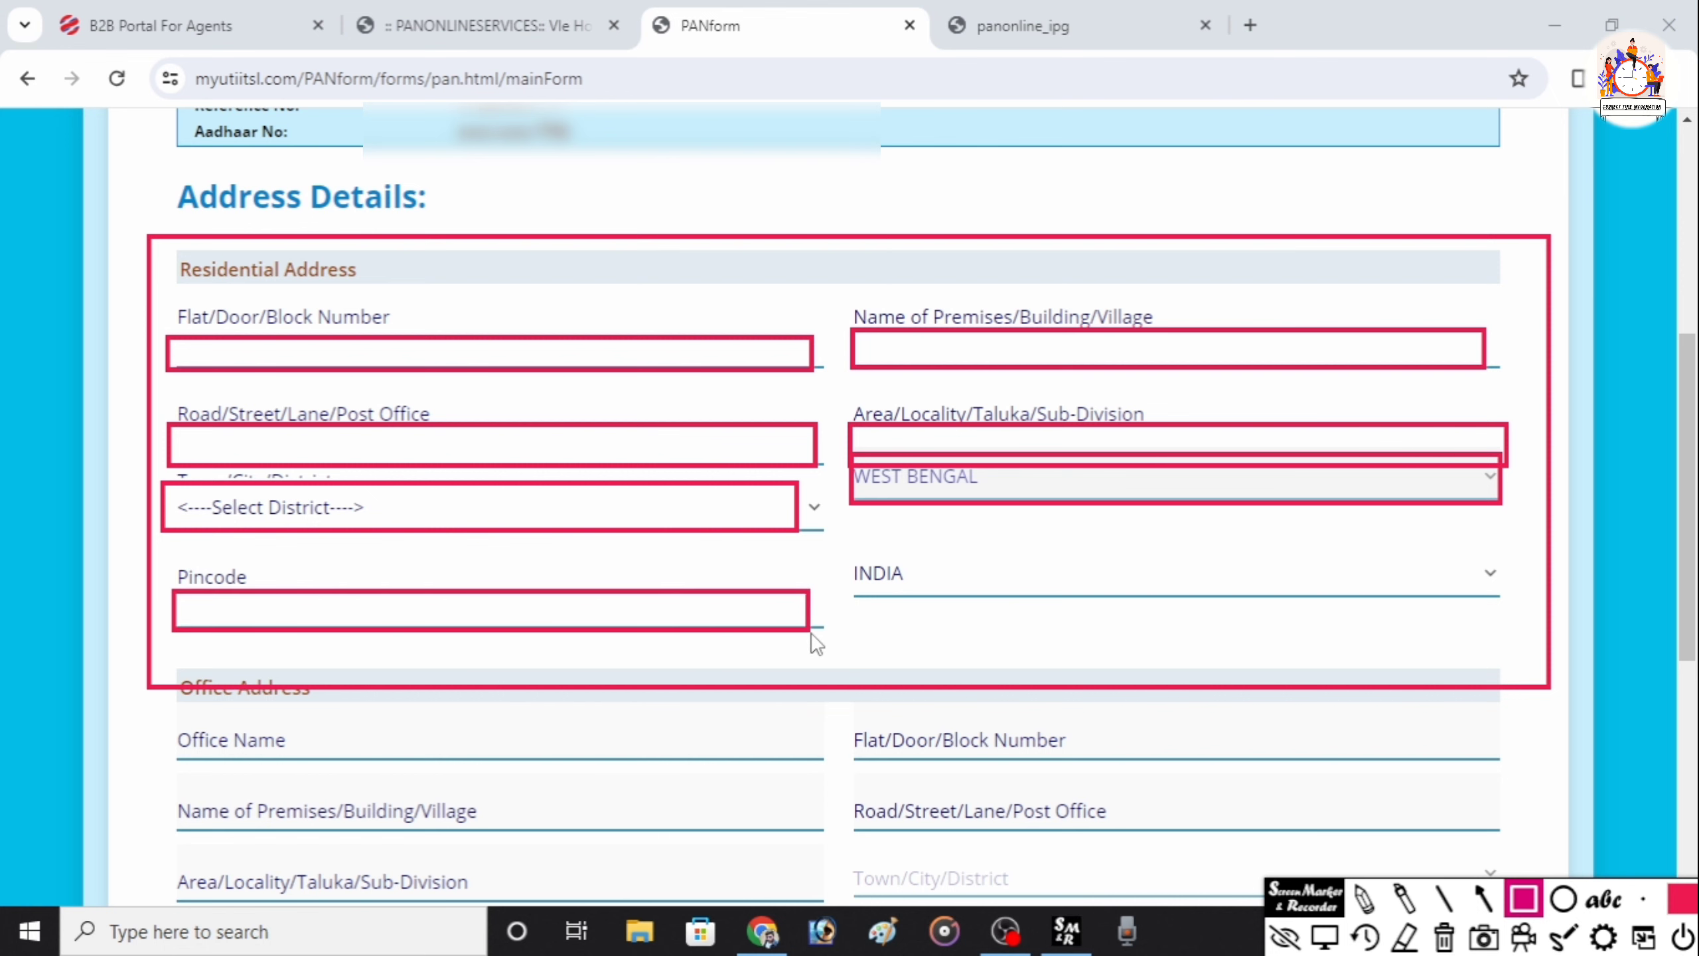
Step: Outline the Office Address section, the Source Of Income heading and its No Income and Salary checkboxes
scroll(153, 251, "down", 5)
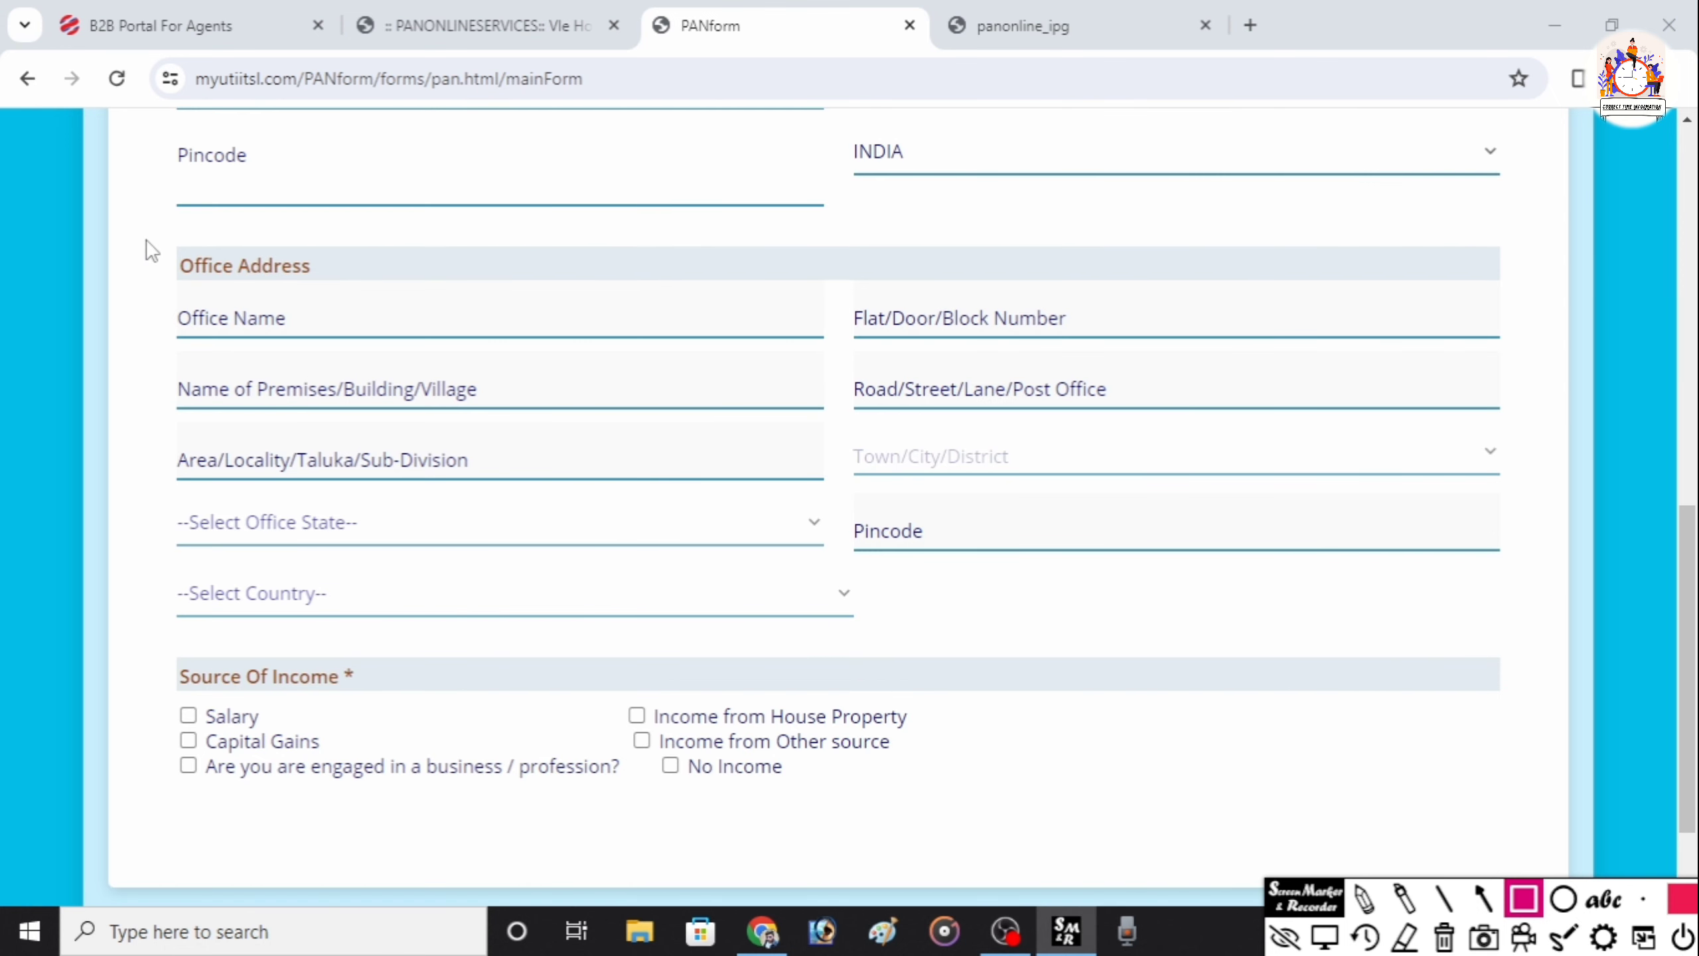
left_click_drag(146, 241, 1566, 650)
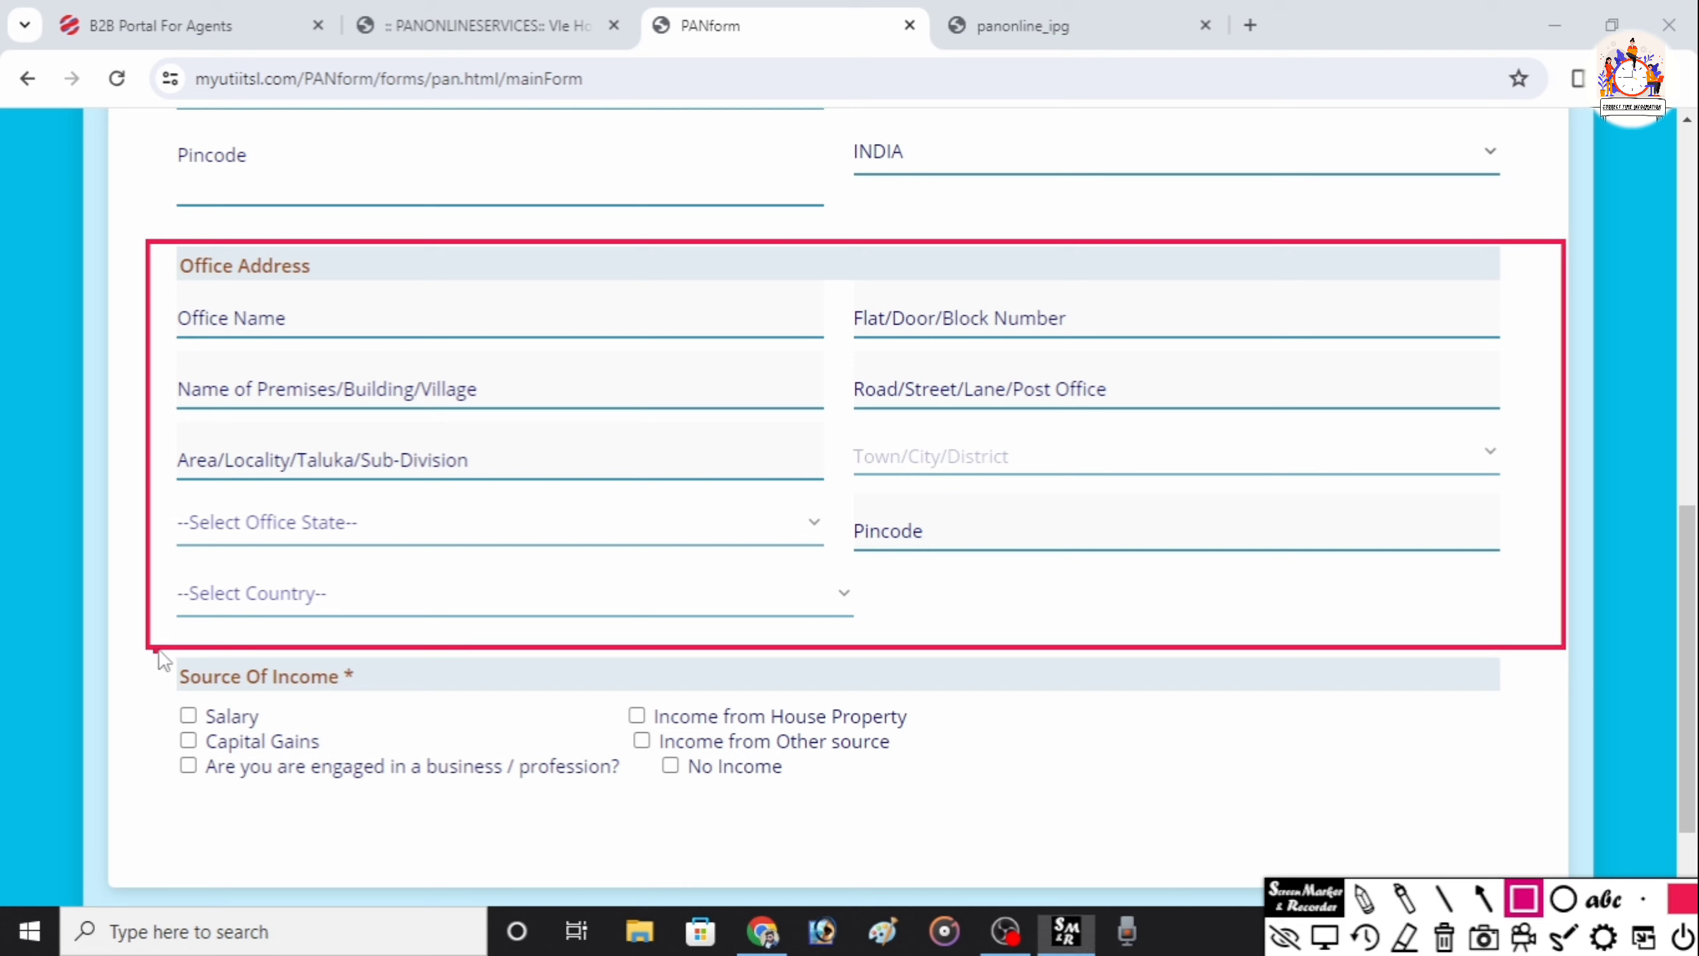
left_click_drag(157, 651, 381, 700)
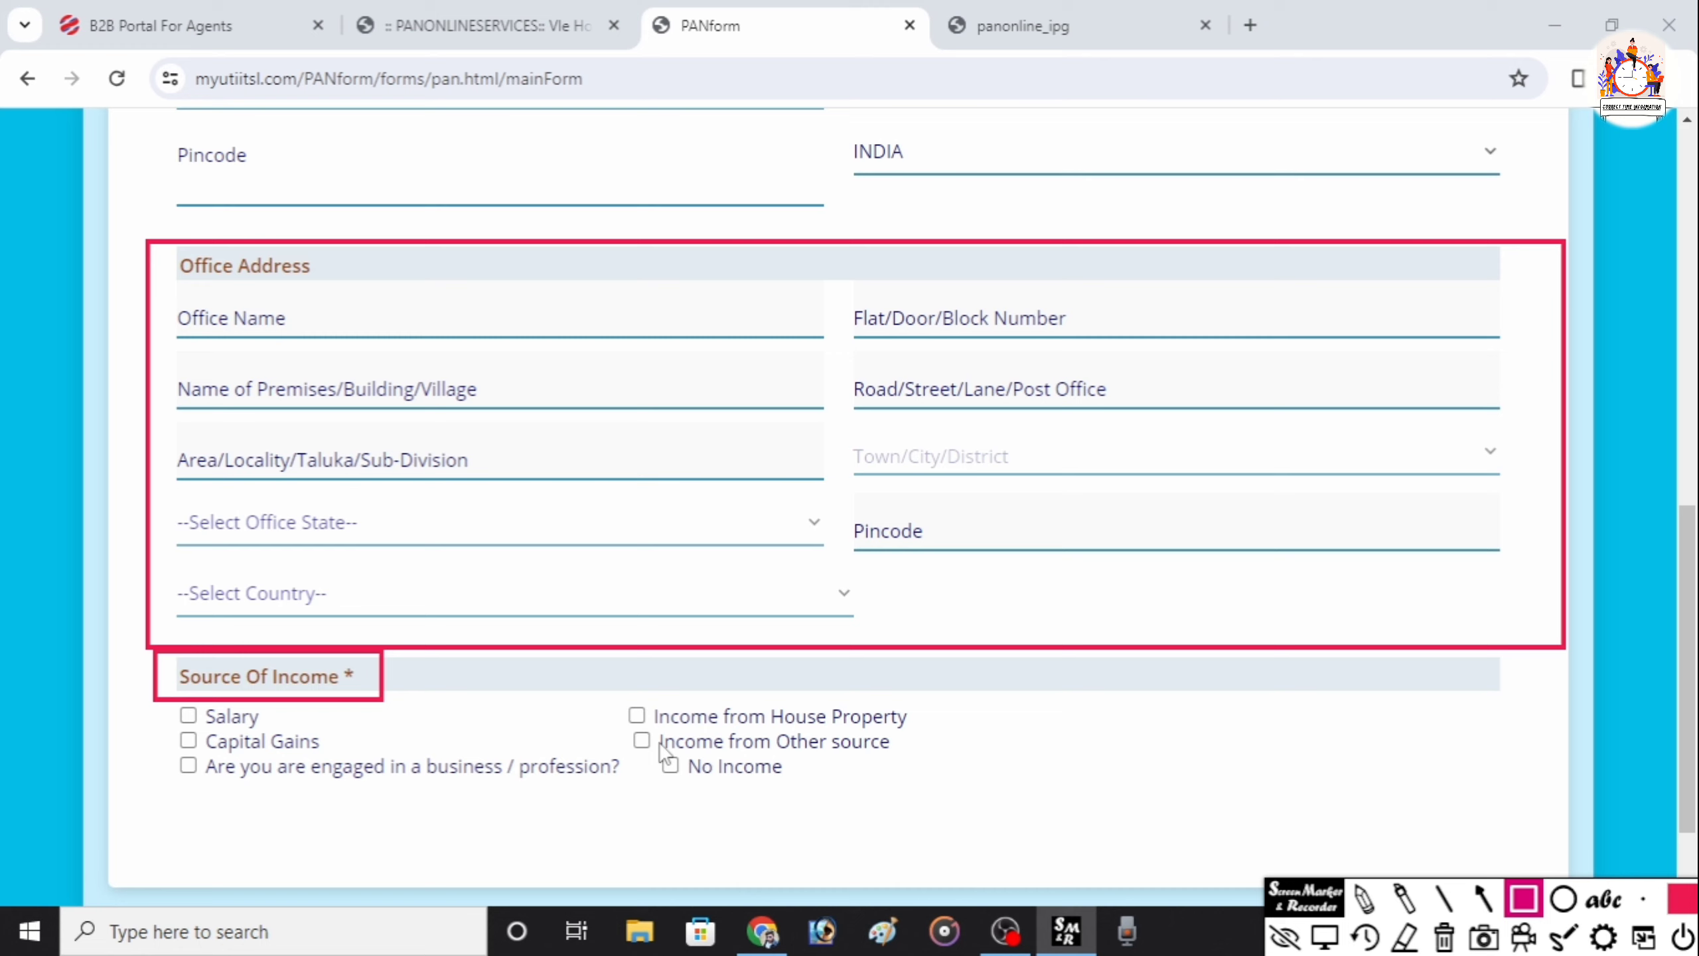
mouse_move(656, 748)
left_mouse_down()
mouse_move(749, 802)
mouse_move(801, 788)
left_mouse_up()
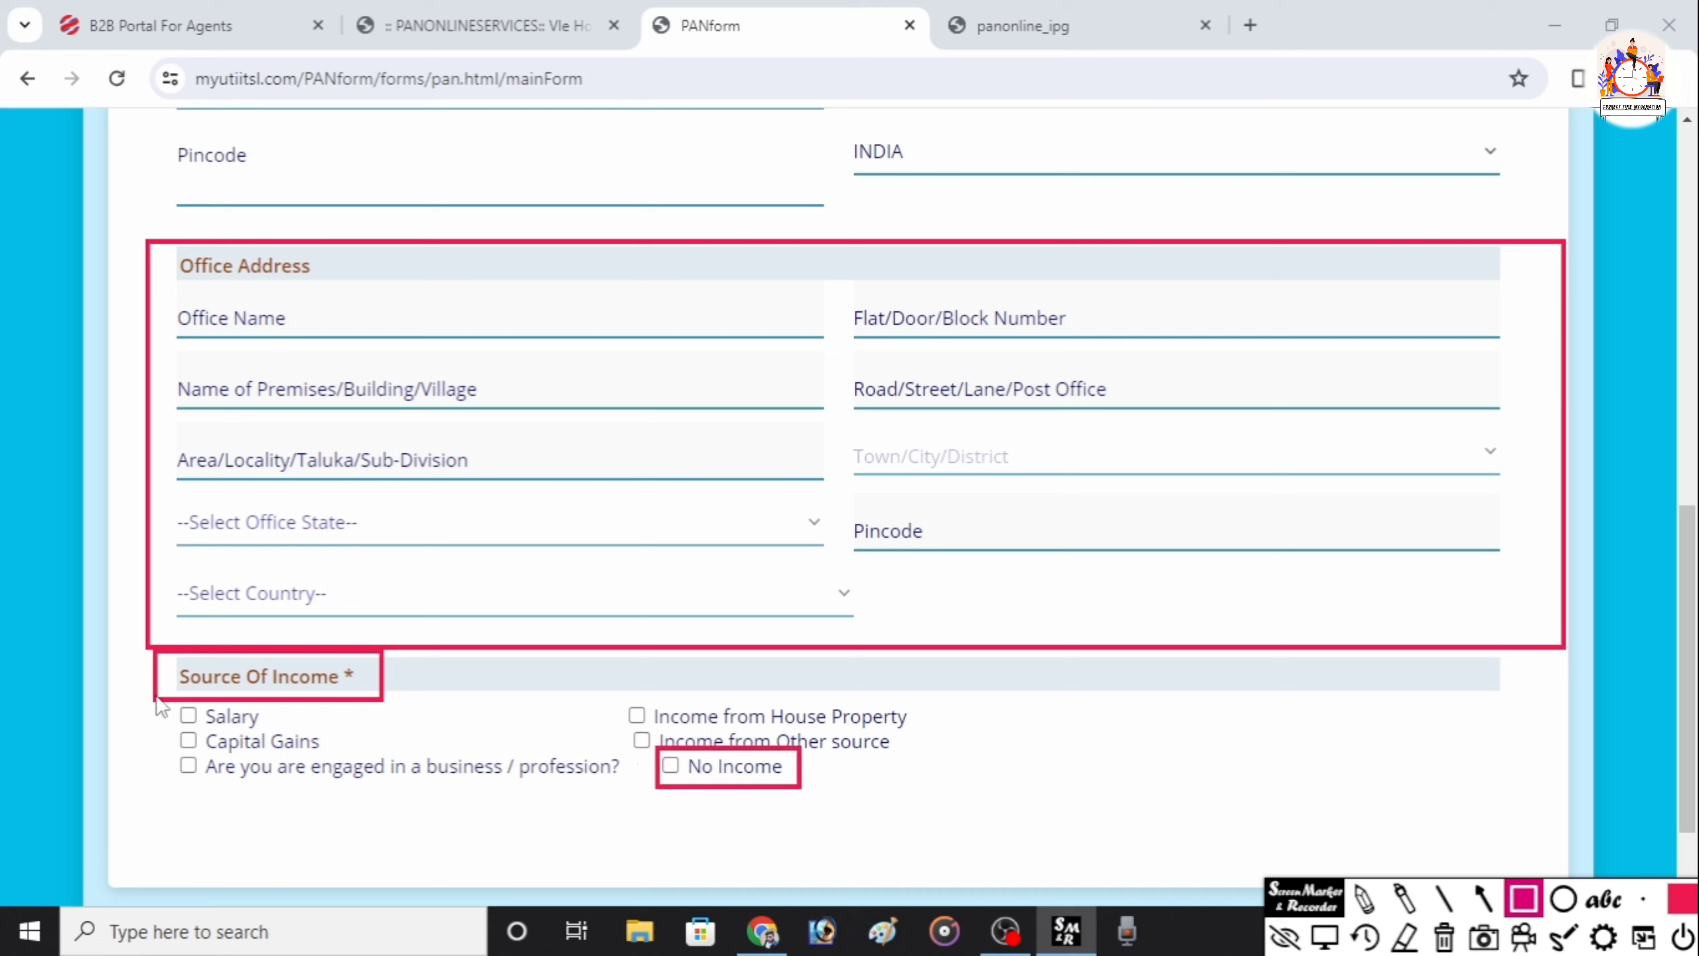
mouse_move(159, 695)
left_mouse_down()
mouse_move(221, 725)
mouse_move(294, 724)
left_mouse_up()
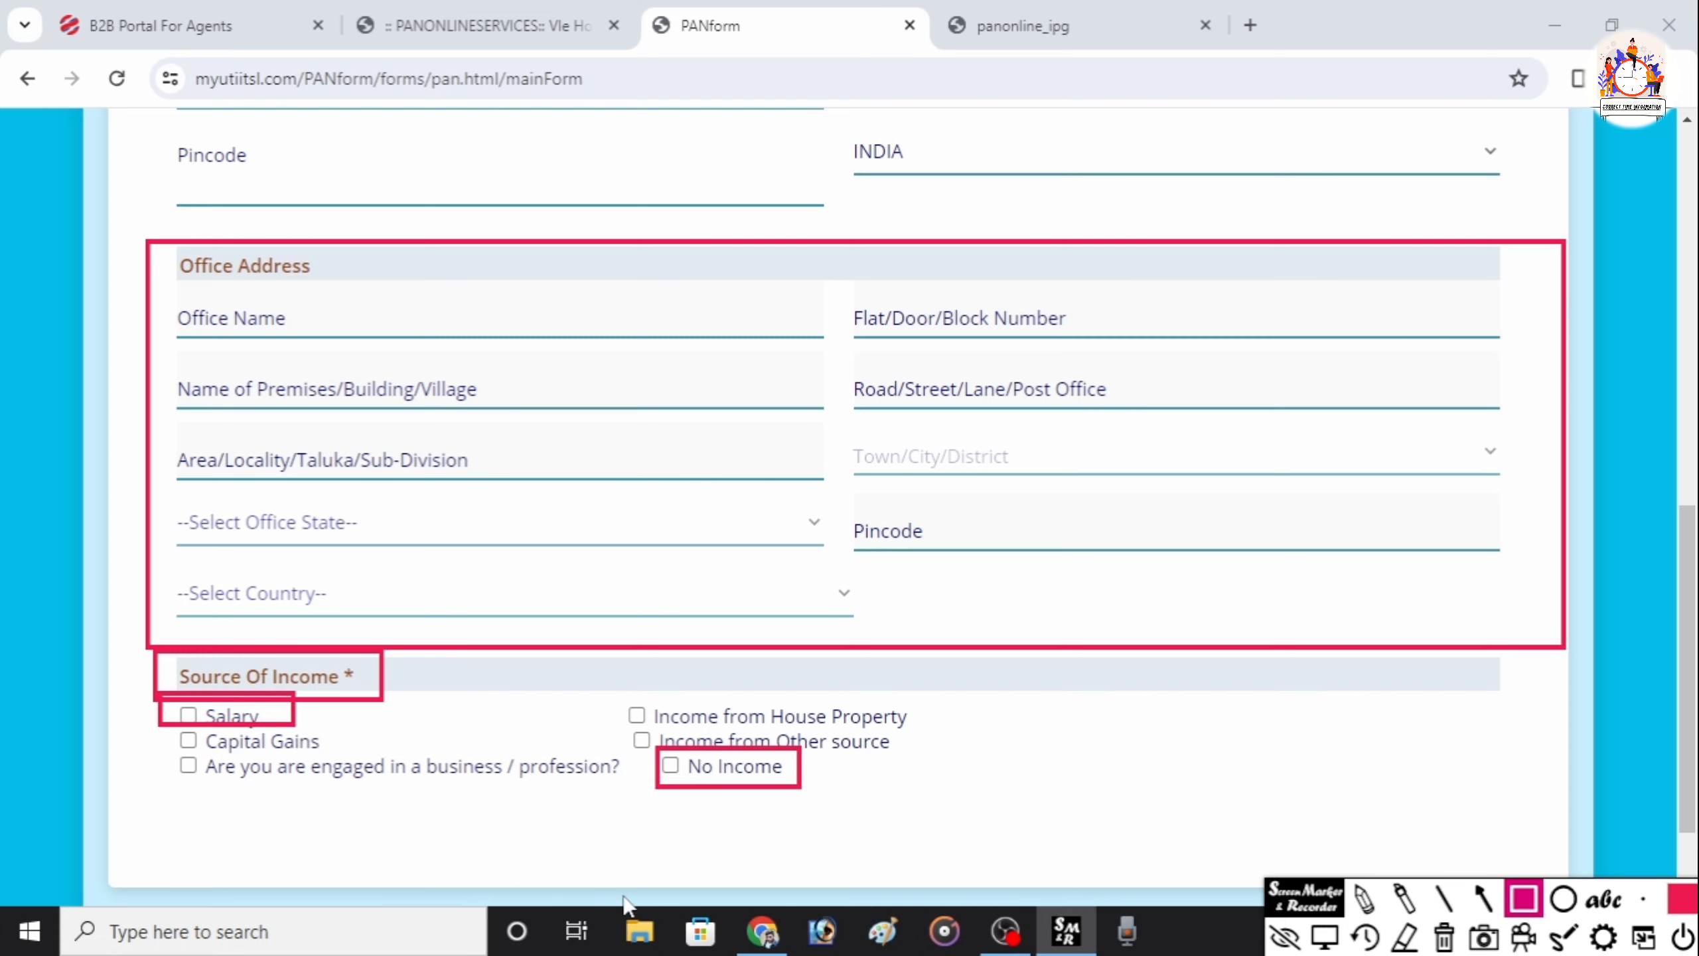
Step: Outline Next Step below the income sources, continue to Other Details and outline the area code, AO type, range code and AO number fields
scroll(1427, 827, "down", 2)
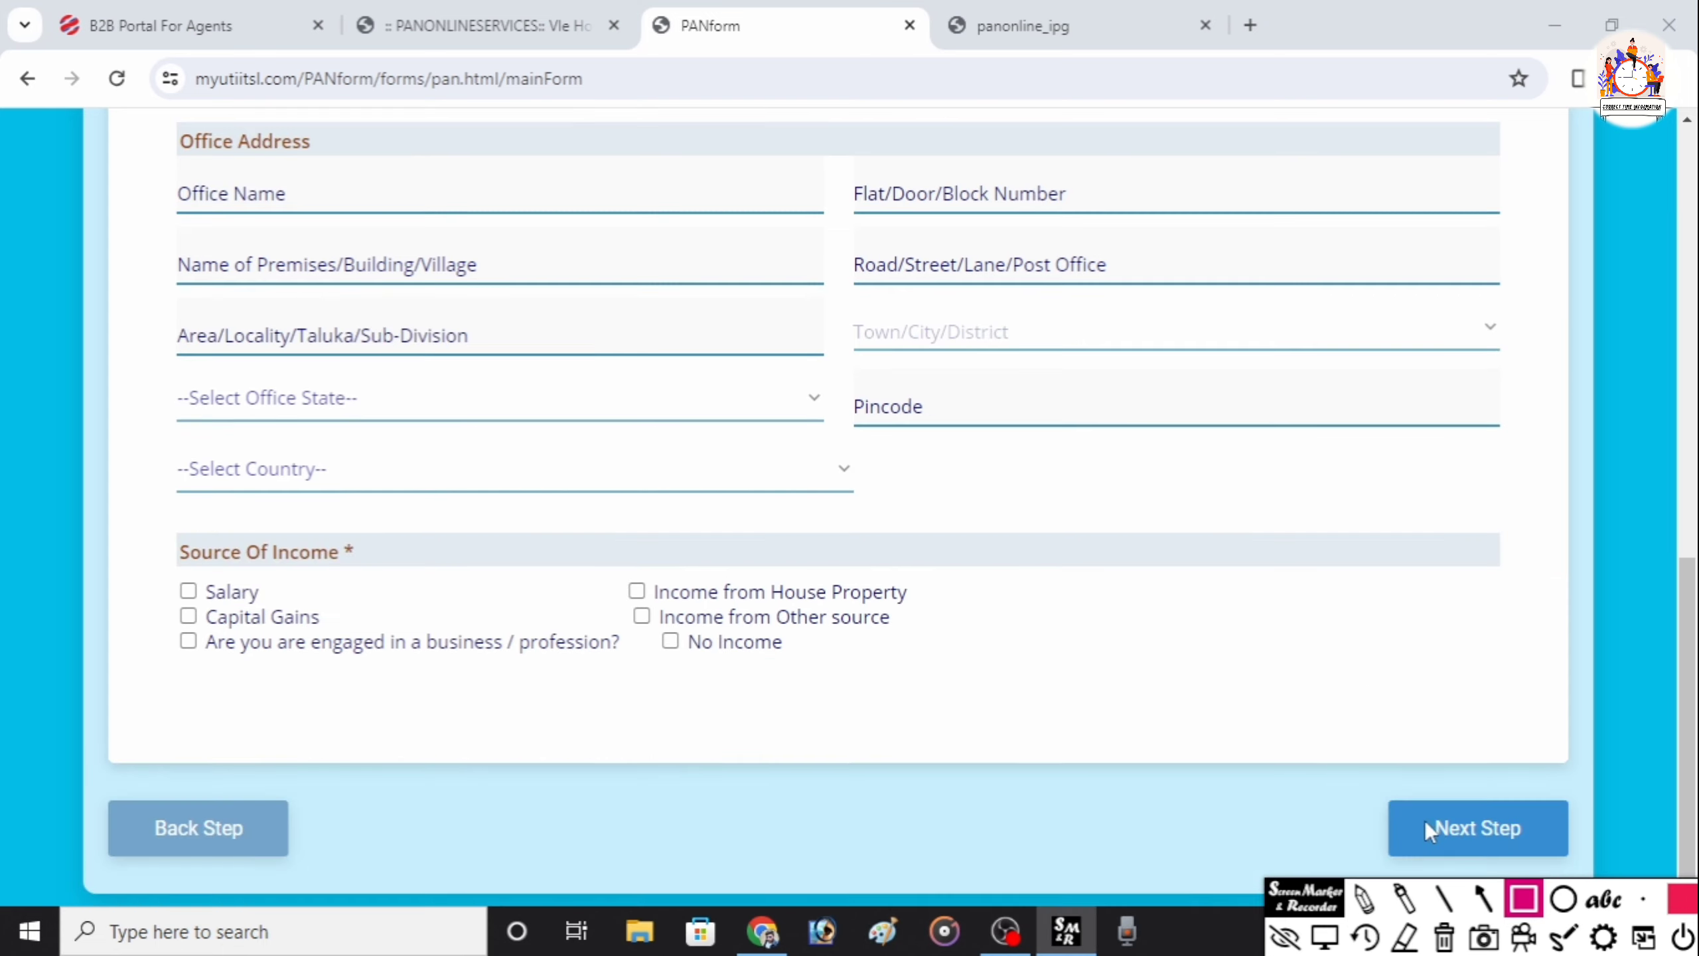
left_click_drag(1363, 782, 1592, 857)
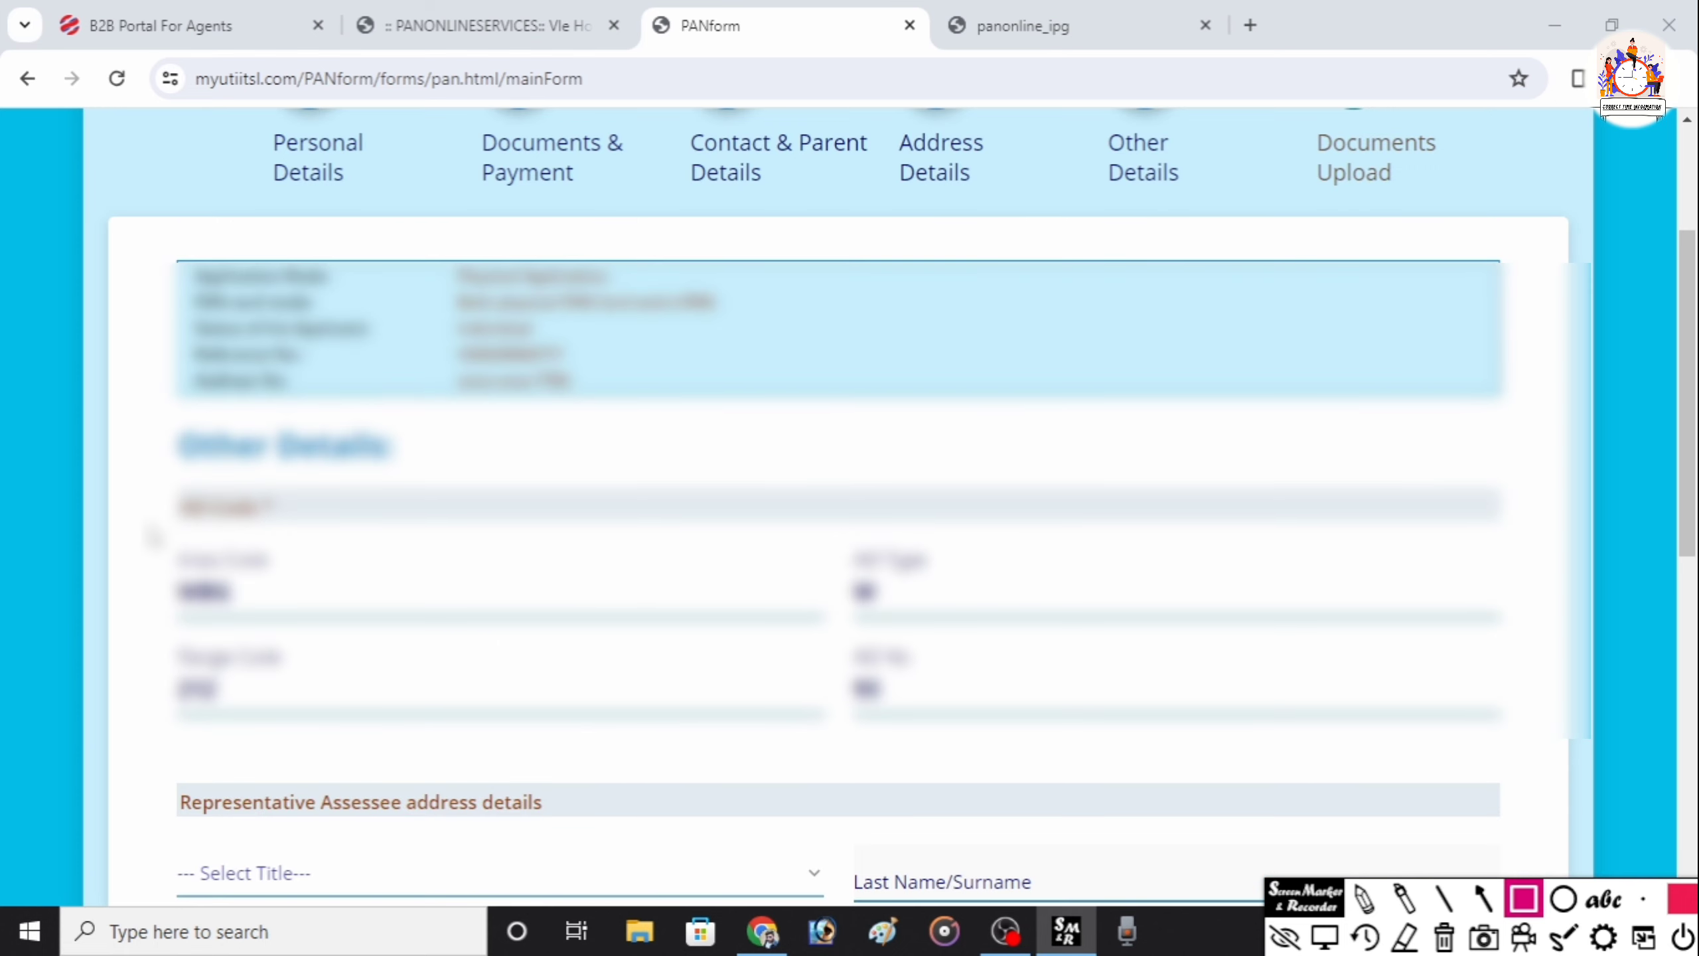
mouse_move(152, 526)
left_mouse_down()
mouse_move(375, 654)
mouse_move(1536, 834)
mouse_move(1584, 765)
left_mouse_up()
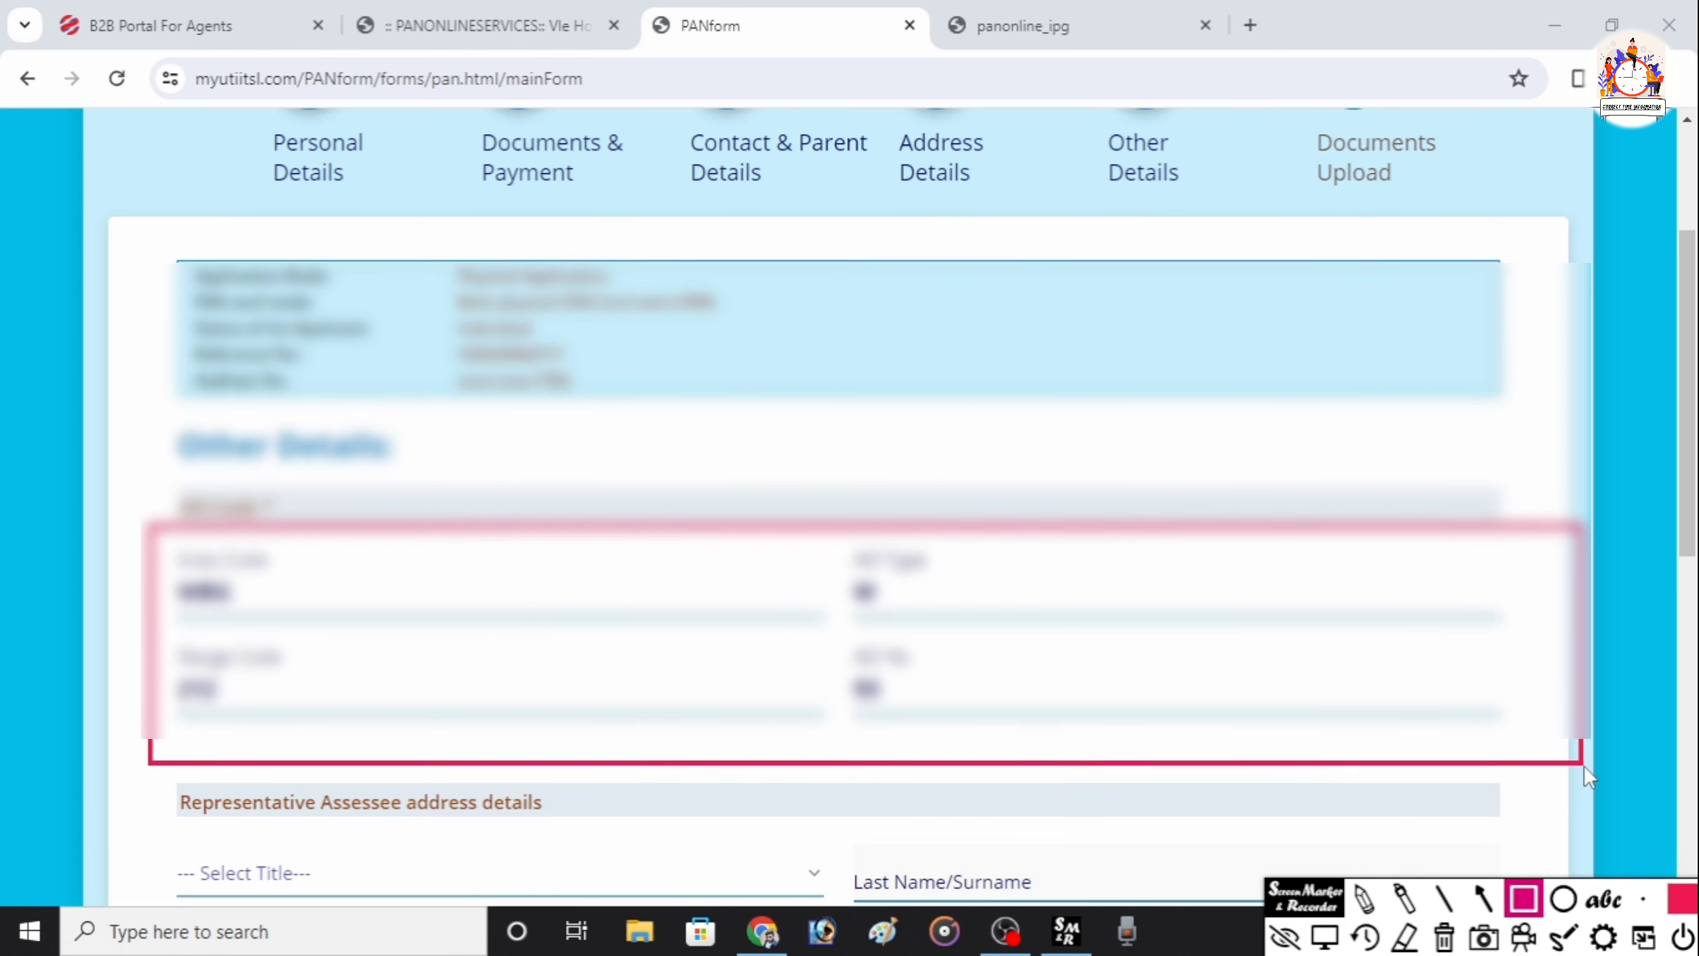